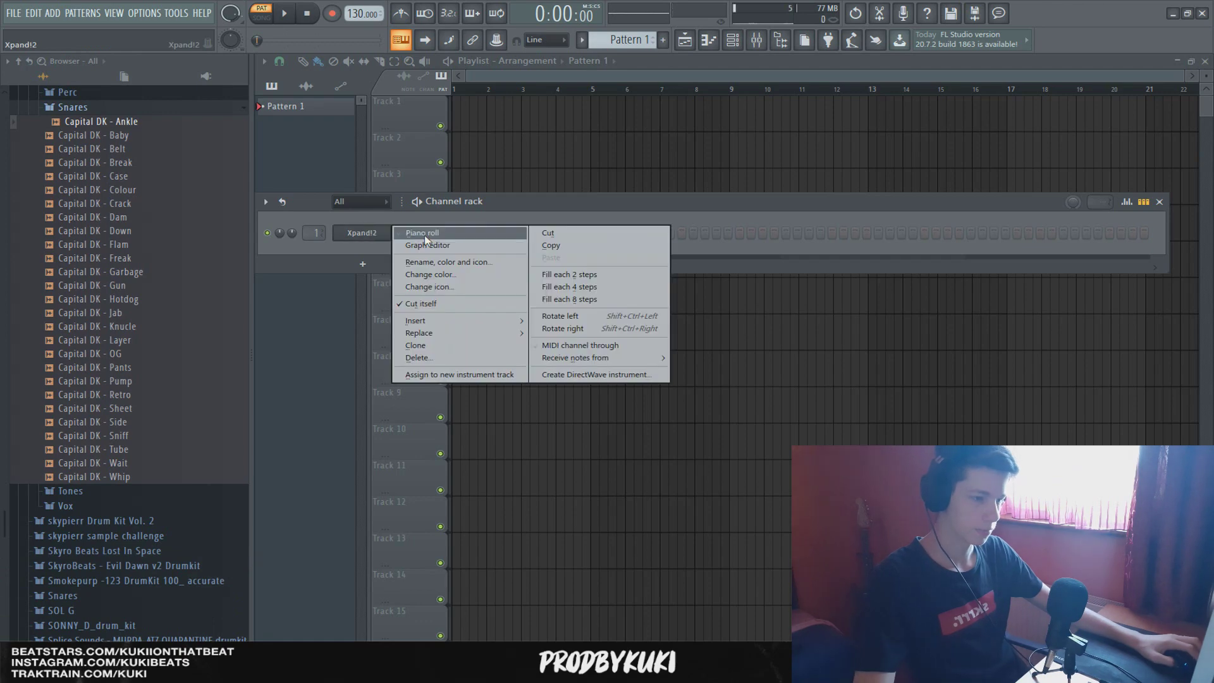
Open the Xpand!2 channel's piano roll and set the scale highlighting root note to A# with the Minor Natural (Aeolian) scale.
{"action": "left_click", "coordinate": [421, 233]}
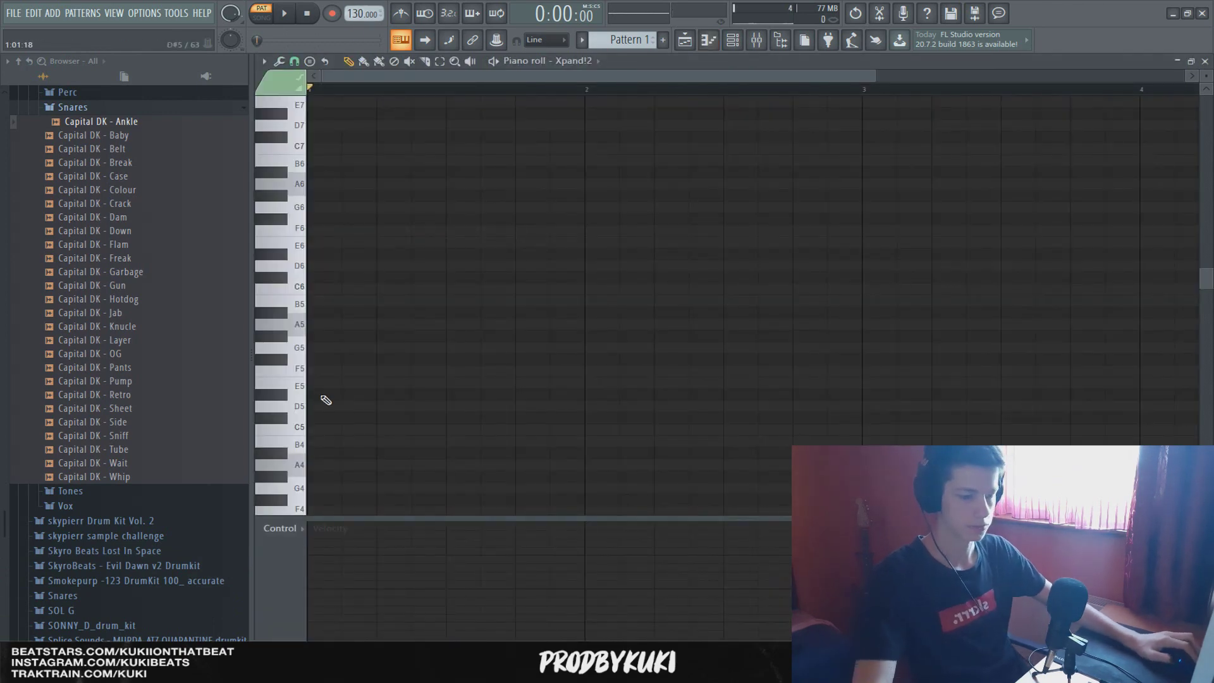
{"action": "left_click", "coordinate": [264, 61]}
{"action": "mouse_move", "coordinate": [284, 139]}
{"action": "mouse_move", "coordinate": [395, 152]}
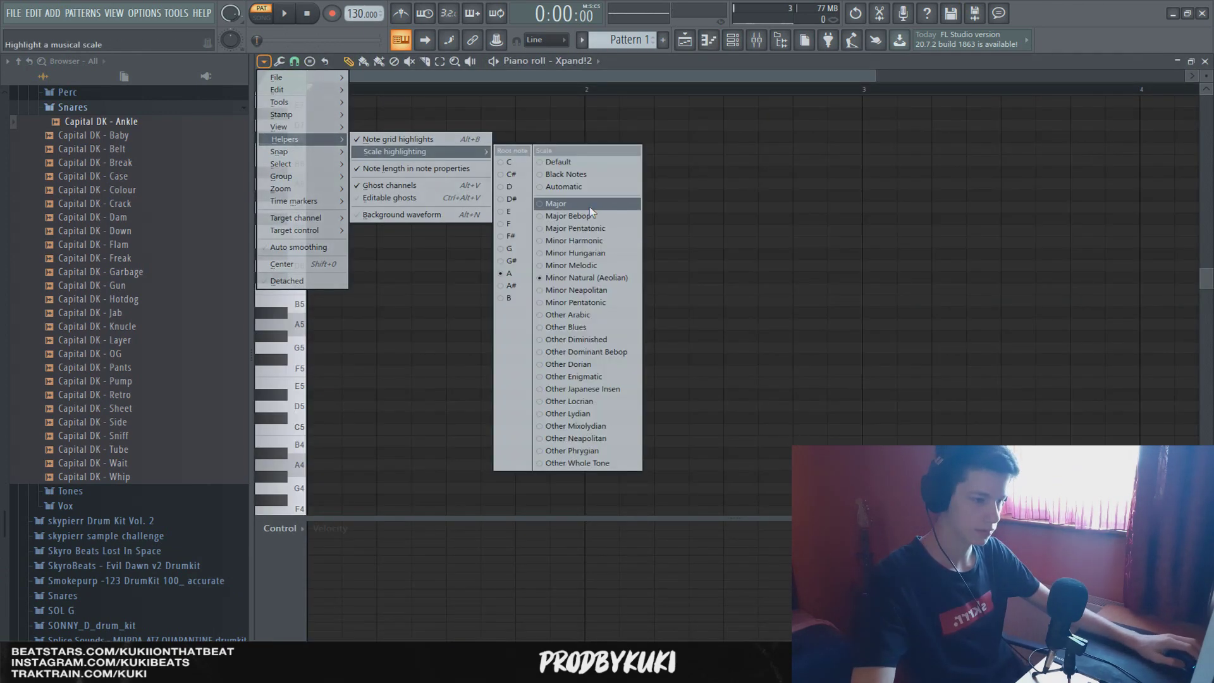
{"action": "left_click", "coordinate": [512, 286]}
{"action": "scroll", "coordinate": [396, 445], "scroll_direction": "down", "scroll_amount": 3}
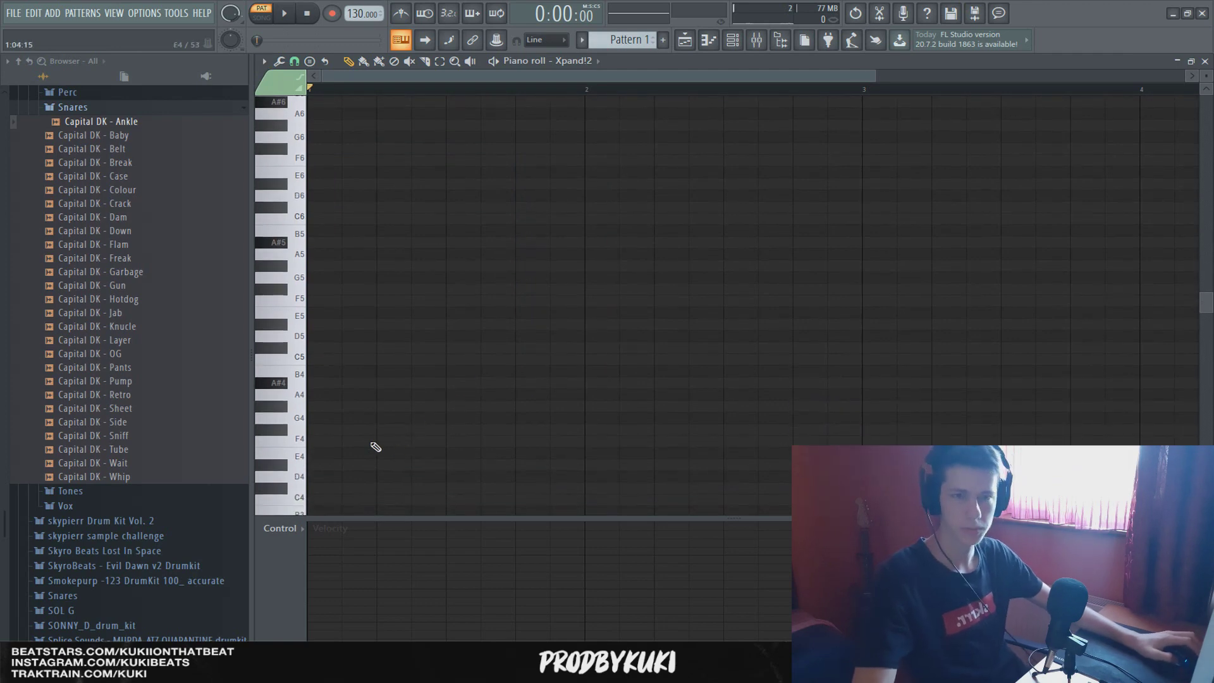
Build a one-bar chord of A#4, C#5 and F5 at the start of bar 1 and play it back.
{"action": "left_click_drag", "start_coordinate": [332, 384], "coordinate": [568, 393]}
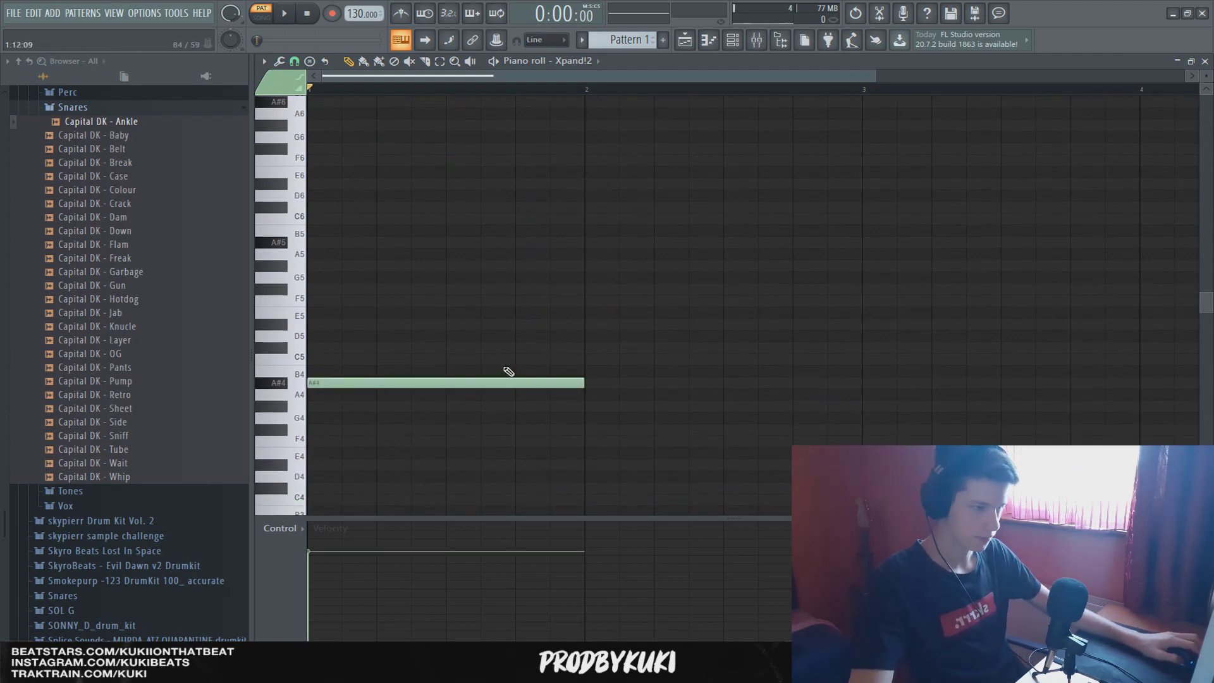
{"action": "scroll", "coordinate": [481, 354], "scroll_direction": "down", "scroll_amount": 2}
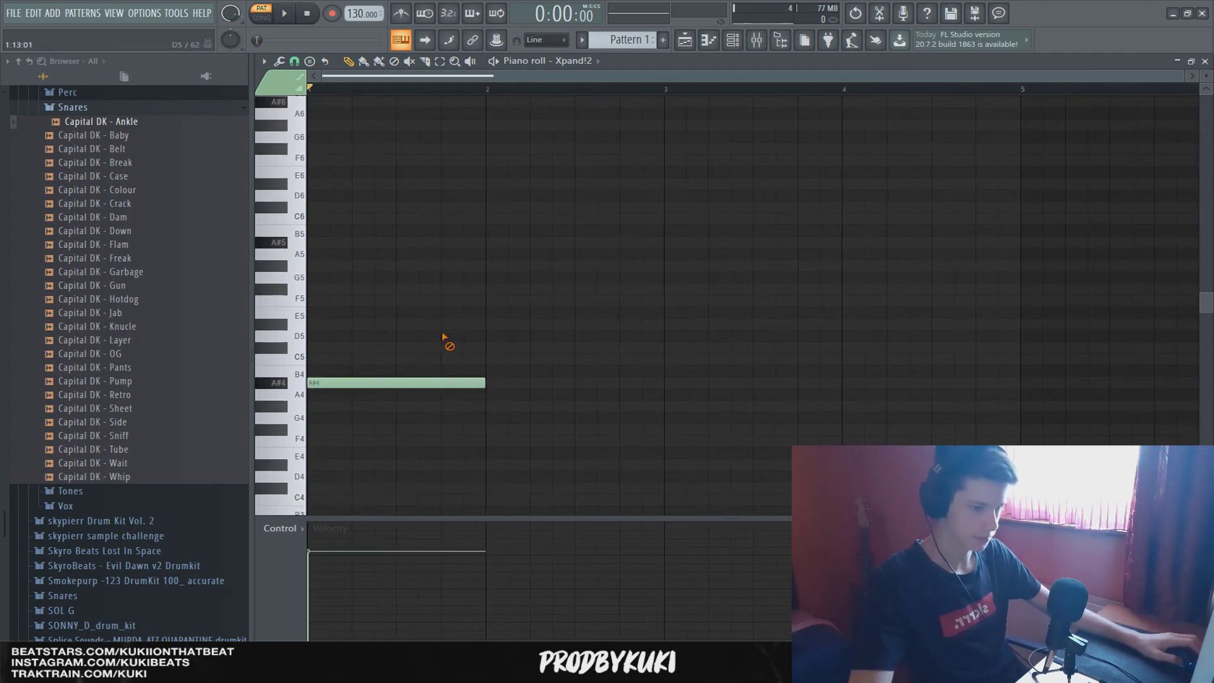
{"action": "left_click", "coordinate": [334, 350]}
{"action": "key", "text": "space"}
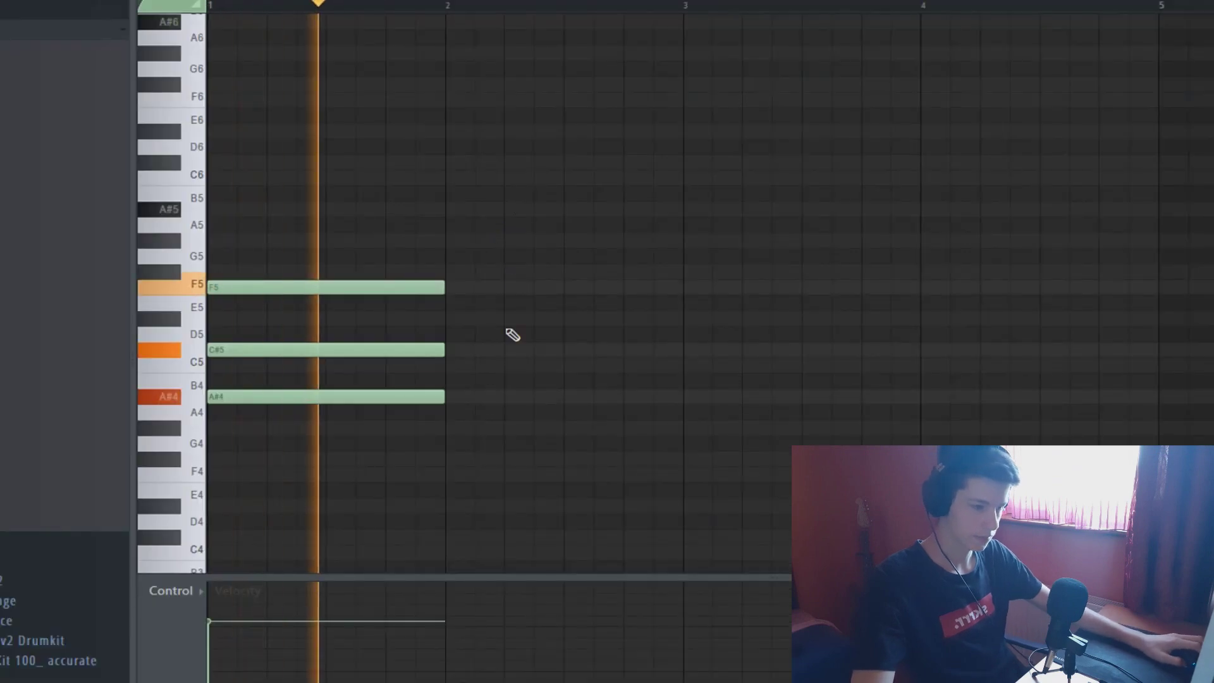
Lengthen all three notes of the first chord to five beats and play it back.
{"action": "left_click_drag", "start_coordinate": [439, 250], "coordinate": [406, 461]}
{"action": "key", "text": "space"}
{"action": "key", "text": "space"}
{"action": "left_click", "coordinate": [532, 345]}
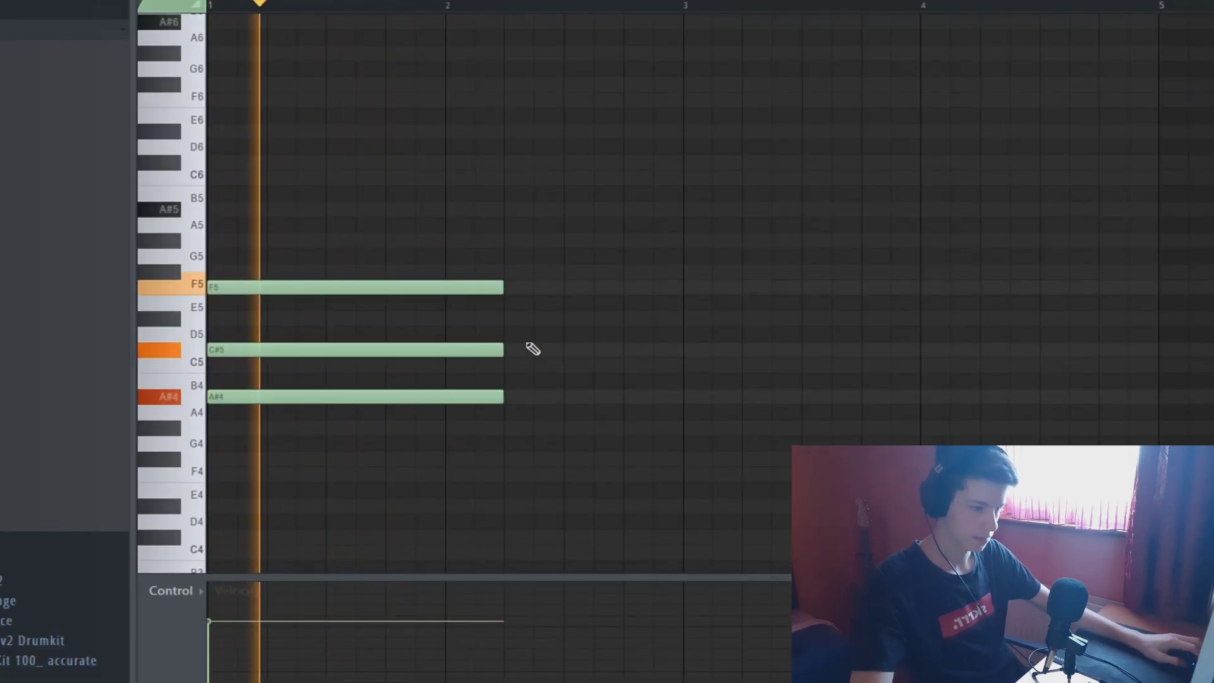
Add a second chord of A#4, D#5 and F#5 right after the first and shorten it to two beats.
{"action": "left_click", "coordinate": [511, 396]}
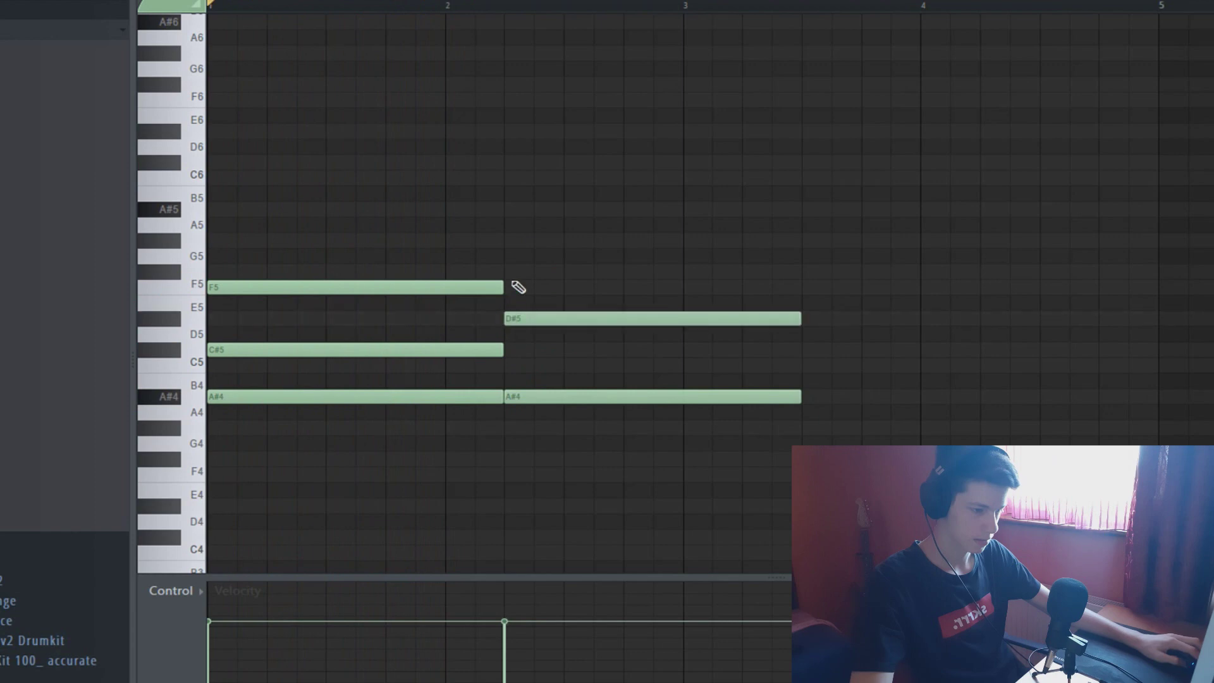
{"action": "left_click_drag", "start_coordinate": [548, 335], "coordinate": [545, 221]}
{"action": "key", "text": "ctrl+Down"}
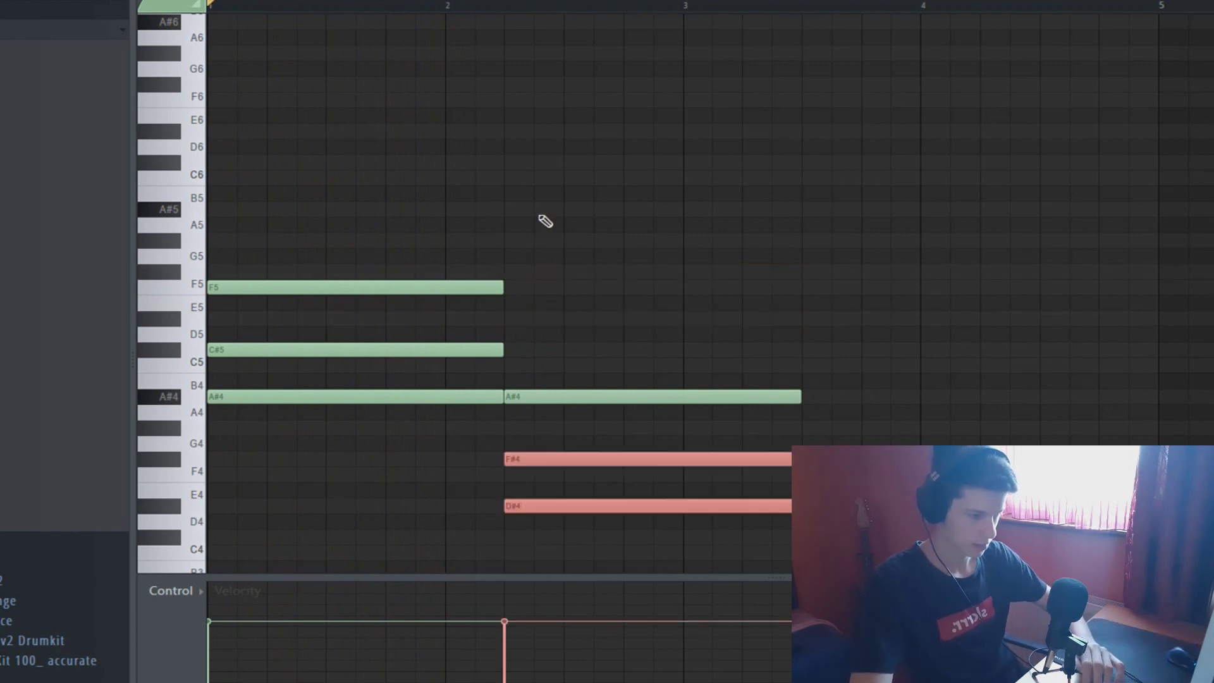
{"action": "key", "text": "ctrl+Up"}
{"action": "key", "text": "space"}
{"action": "scroll", "coordinate": [573, 172], "scroll_direction": "down", "scroll_amount": 2}
{"action": "key", "text": "ctrl+d"}
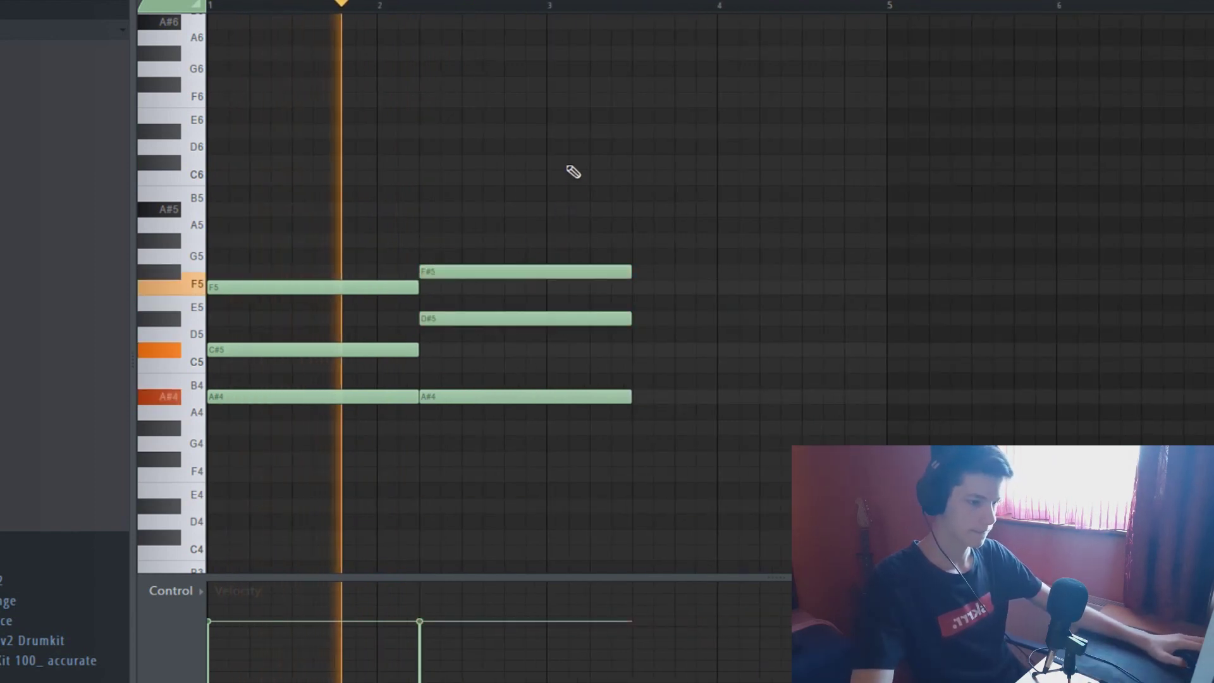
{"action": "key", "text": "ctrl+z"}
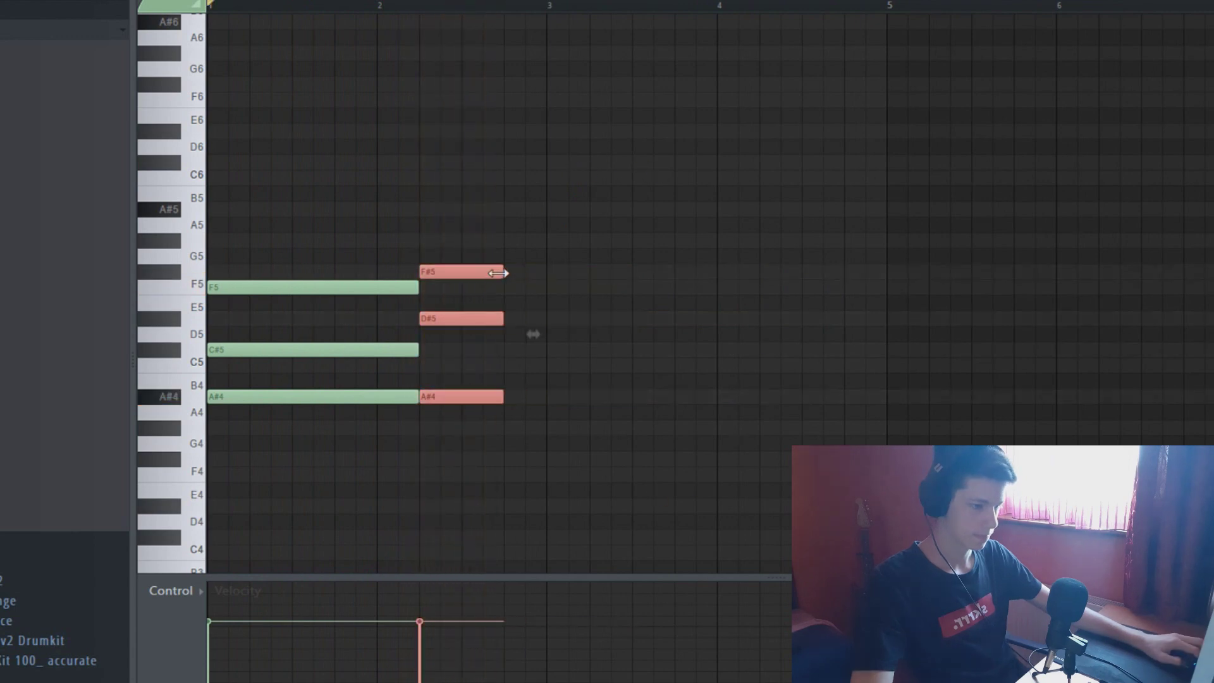
Add a one-beat chord of F4, G#4, C5 and D#5 at the end of bar 2.
{"action": "left_click", "coordinate": [514, 433]}
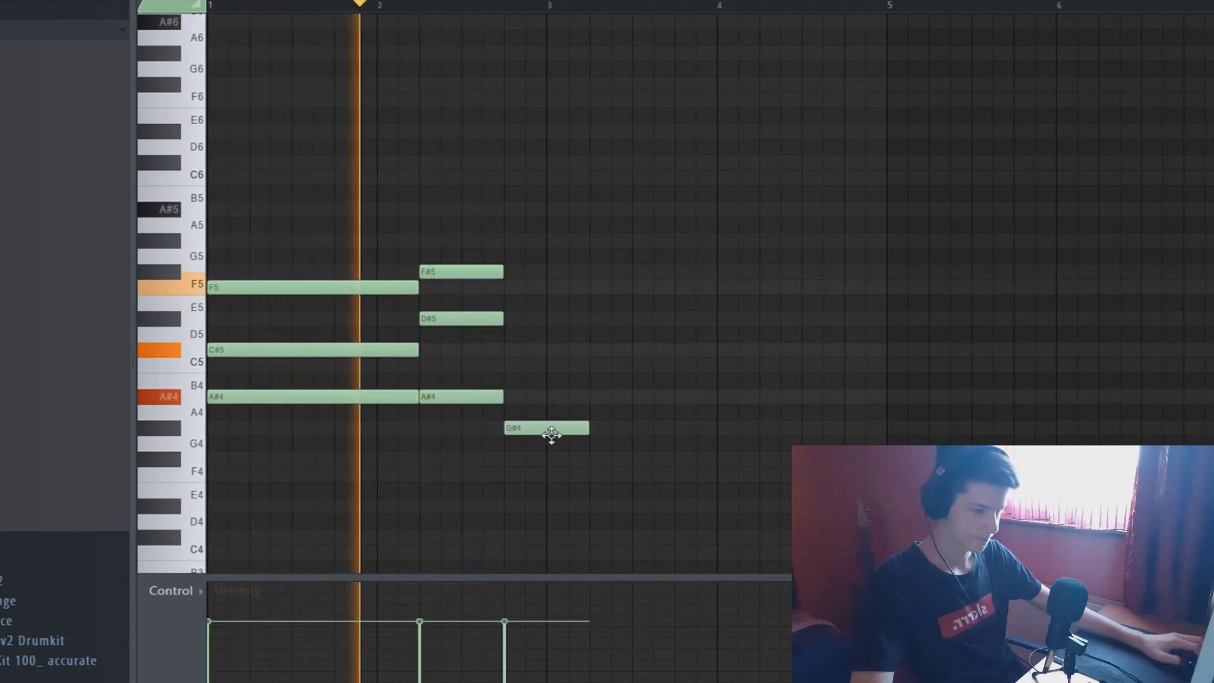
{"action": "key", "text": "space"}
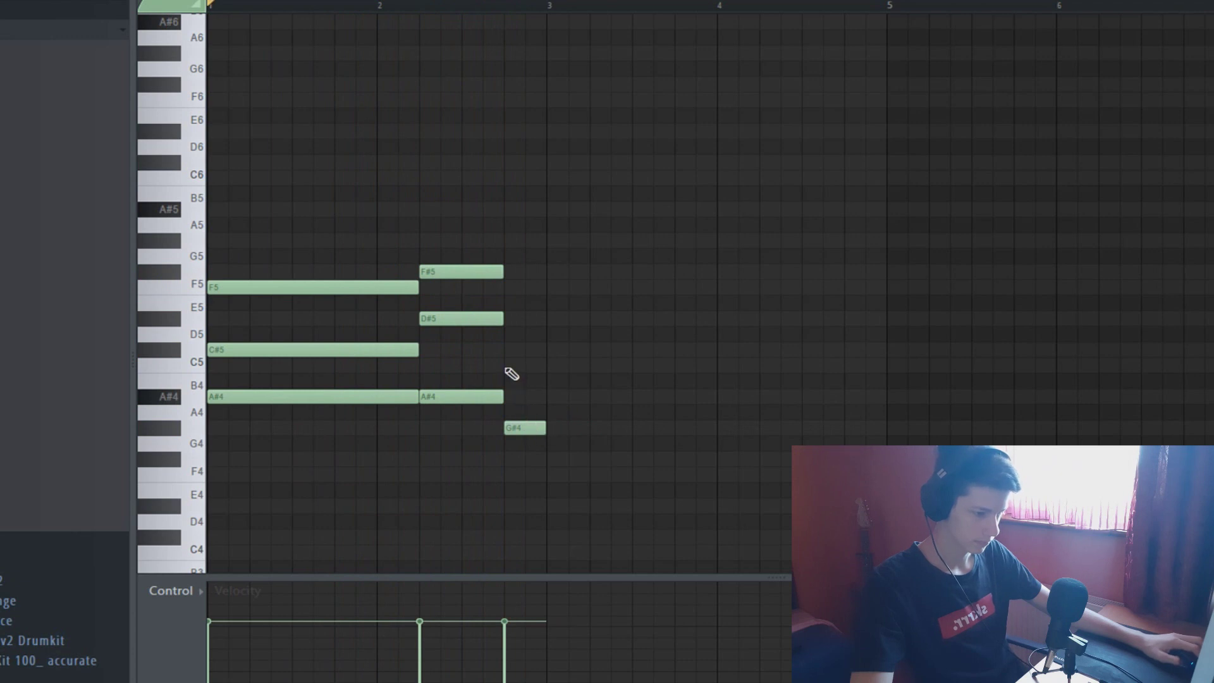
{"action": "key", "text": "space"}
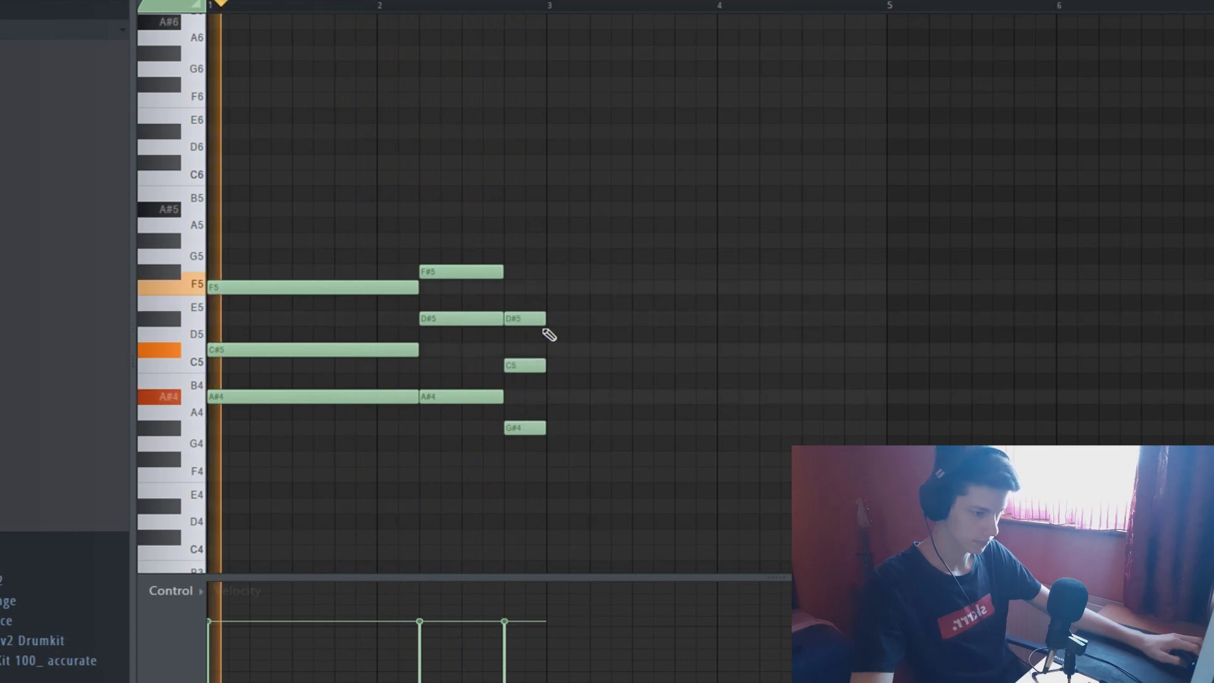
{"action": "left_click", "coordinate": [519, 272]}
{"action": "scroll", "coordinate": [688, 324], "scroll_direction": "up", "scroll_amount": 1}
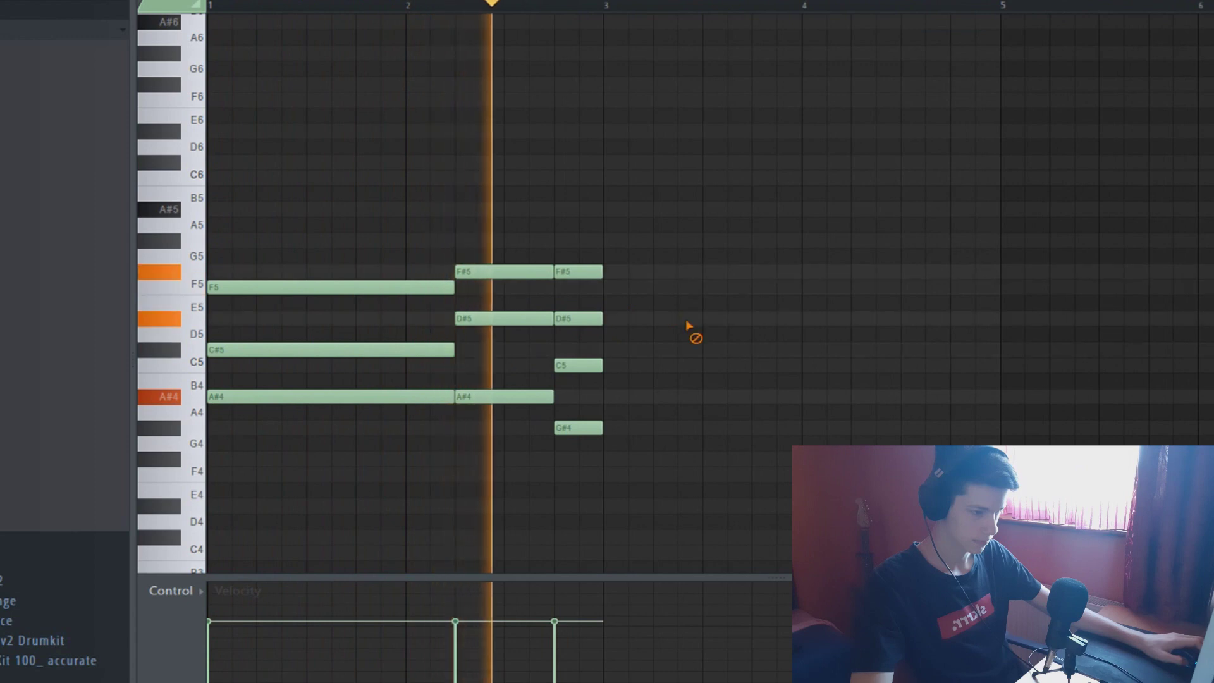
{"action": "left_click_drag", "start_coordinate": [579, 272], "coordinate": [578, 475]}
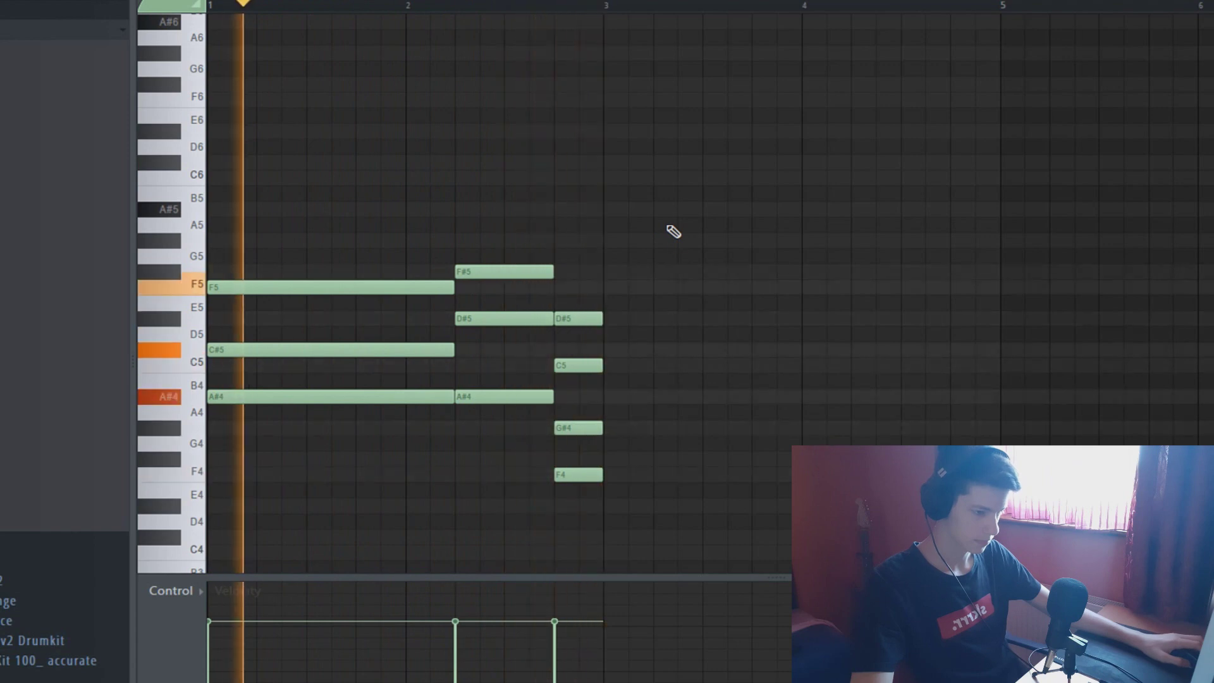
Duplicate the two-bar chord progression into bars 3 and 4 and play it back.
{"action": "key", "text": "space"}
{"action": "key", "text": "ctrl+b"}
{"action": "scroll", "coordinate": [511, 11], "scroll_direction": "down", "scroll_amount": 2}
{"action": "left_click", "coordinate": [511, 10]}
{"action": "key", "text": "space"}
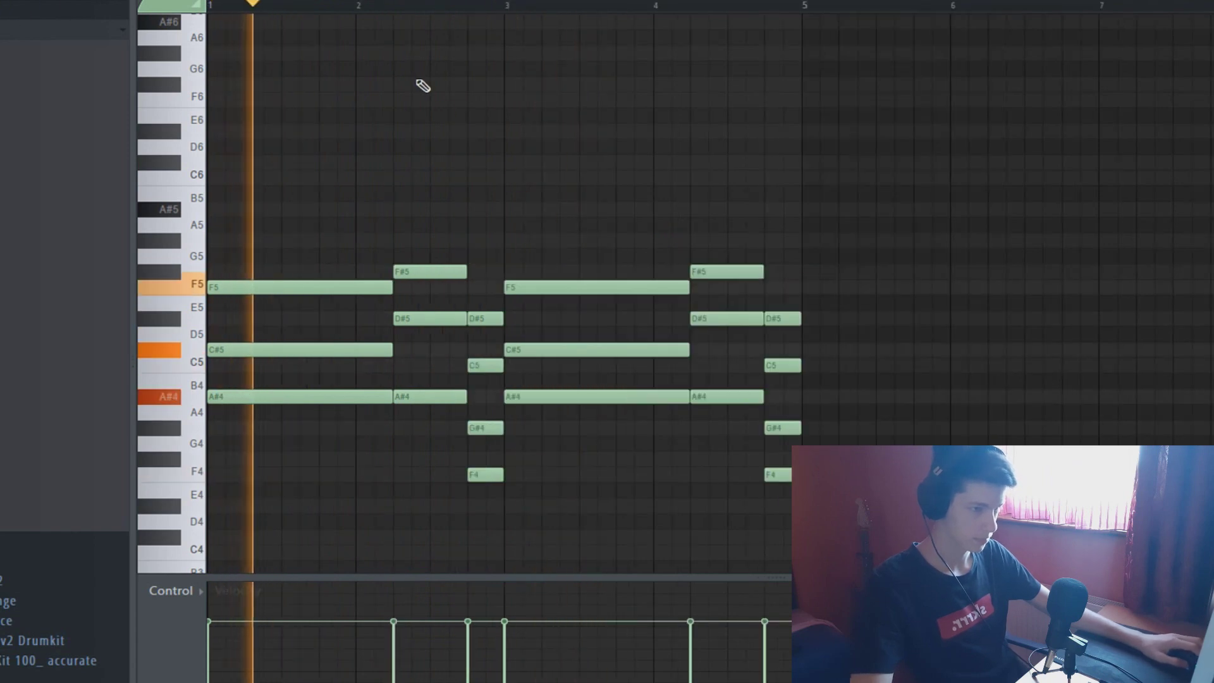
In bar 2, start the last chord half a beat earlier and shorten the preceding chord to meet it.
{"action": "scroll", "coordinate": [377, 212], "scroll_direction": "up", "scroll_amount": 2}
{"action": "left_click_drag", "start_coordinate": [559, 516], "coordinate": [543, 319]}
{"action": "key", "text": "space"}
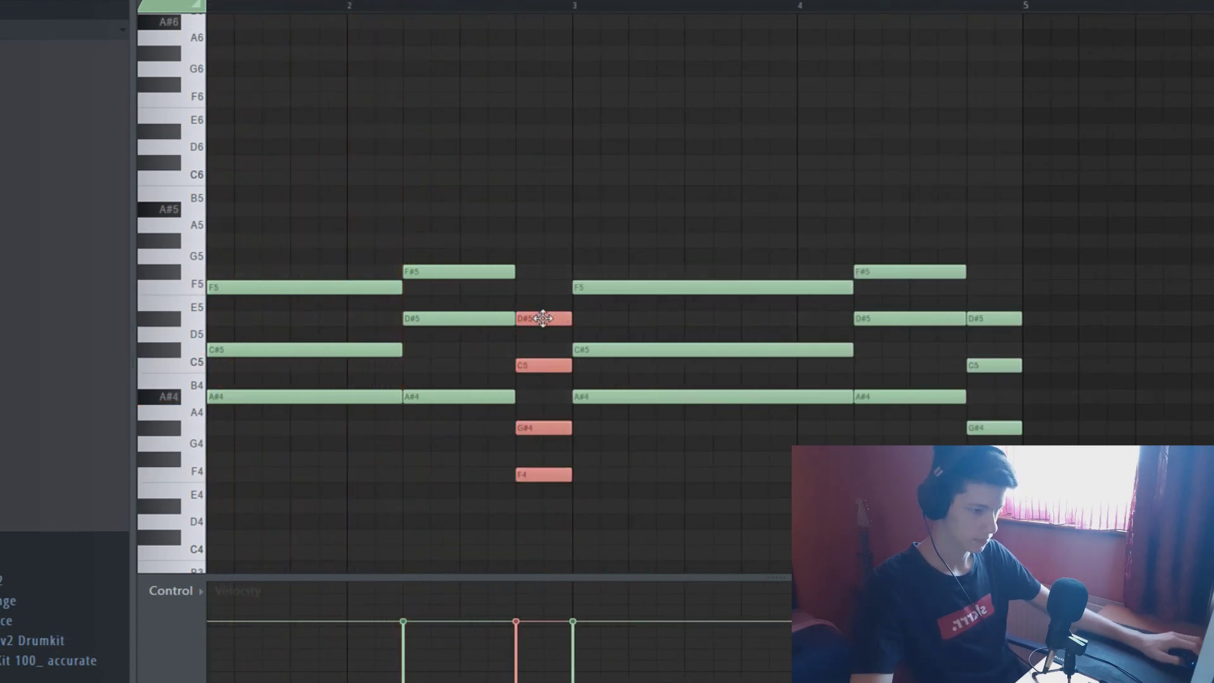
{"action": "left_click", "coordinate": [575, 202]}
{"action": "left_click_drag", "start_coordinate": [449, 442], "coordinate": [439, 253]}
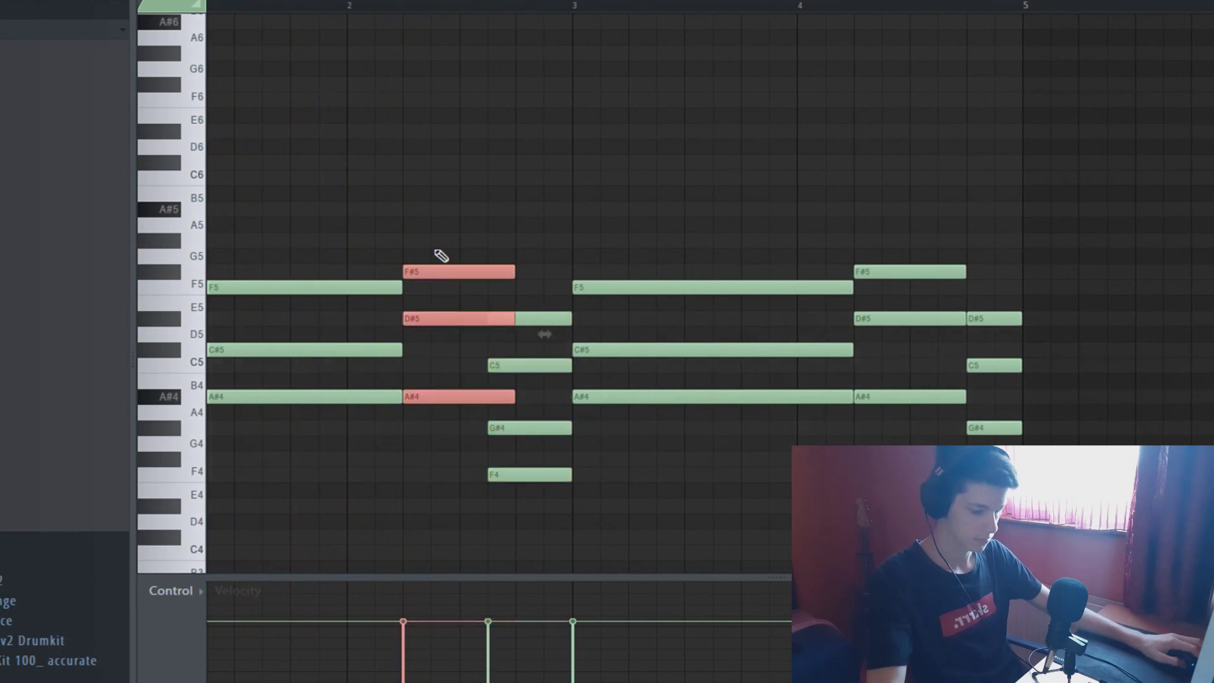
{"action": "left_click_drag", "start_coordinate": [514, 271], "coordinate": [487, 271]}
{"action": "left_click", "coordinate": [559, 173]}
{"action": "key", "text": "space"}
{"action": "scroll", "coordinate": [558, 173], "scroll_direction": "down", "scroll_amount": 2}
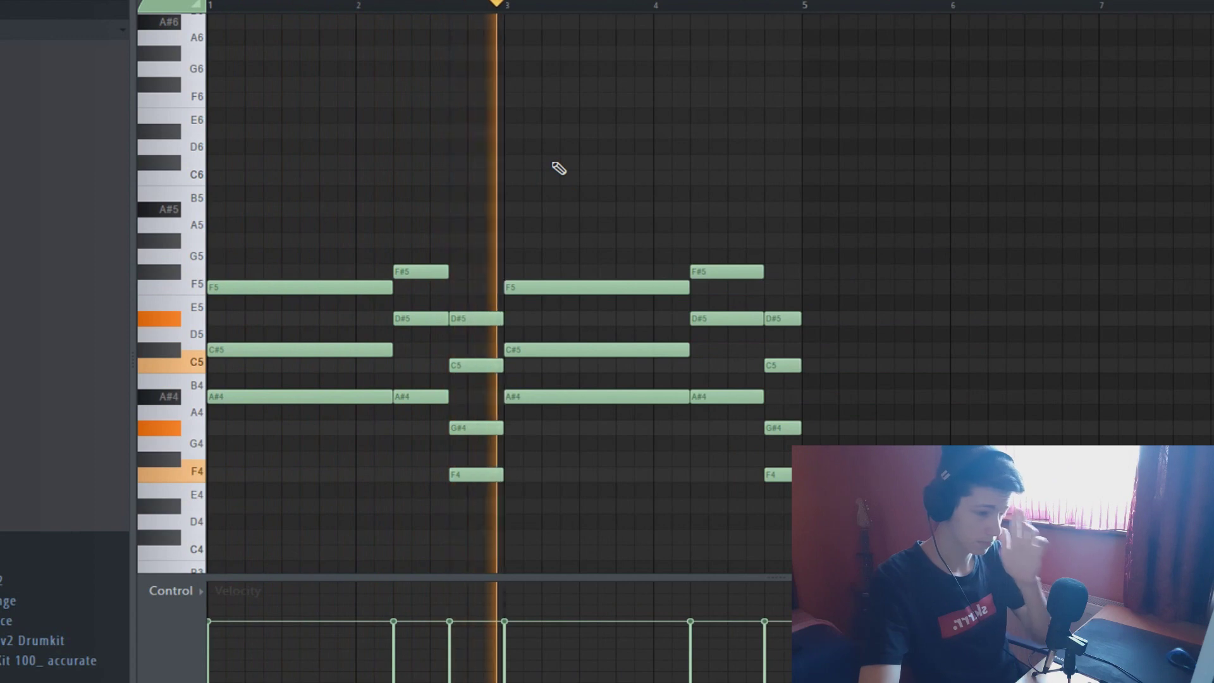
Delete the last two chords of the duplicated progression in bar 4, keeping the long A#4, C#5 and F5 chord.
{"action": "right_click", "coordinate": [726, 272]}
{"action": "right_click", "coordinate": [728, 318]}
{"action": "right_click", "coordinate": [727, 396]}
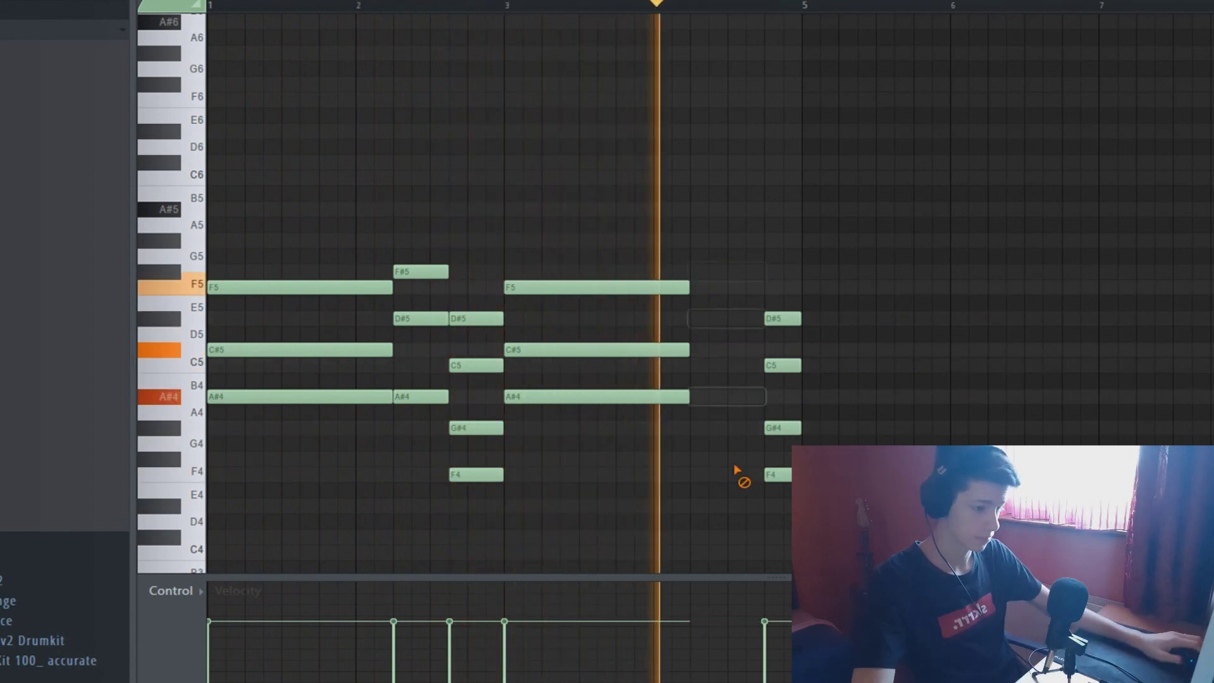
{"action": "key", "text": "space"}
{"action": "right_click", "coordinate": [778, 474]}
{"action": "right_click", "coordinate": [783, 427]}
{"action": "right_click", "coordinate": [782, 365]}
{"action": "right_click", "coordinate": [783, 318]}
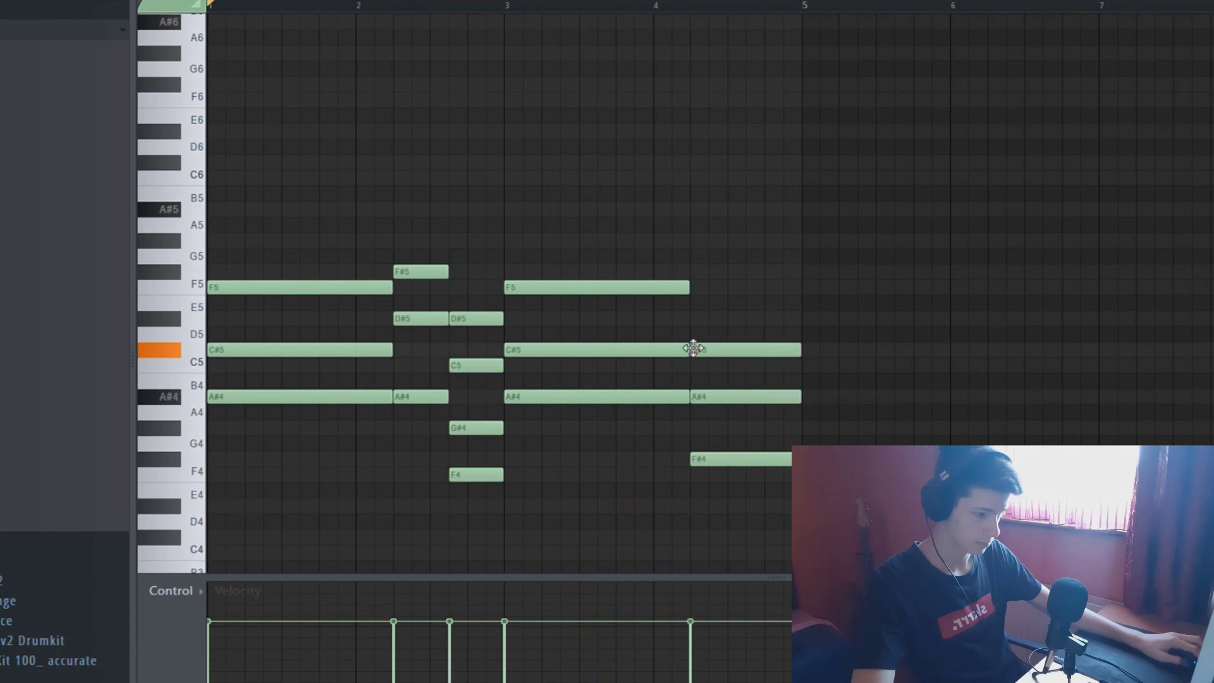
Try three-beat chords of F#4, A#4, C#5 and of G#4, C5, D#5 as the ending of bar 4.
{"action": "key", "text": "space"}
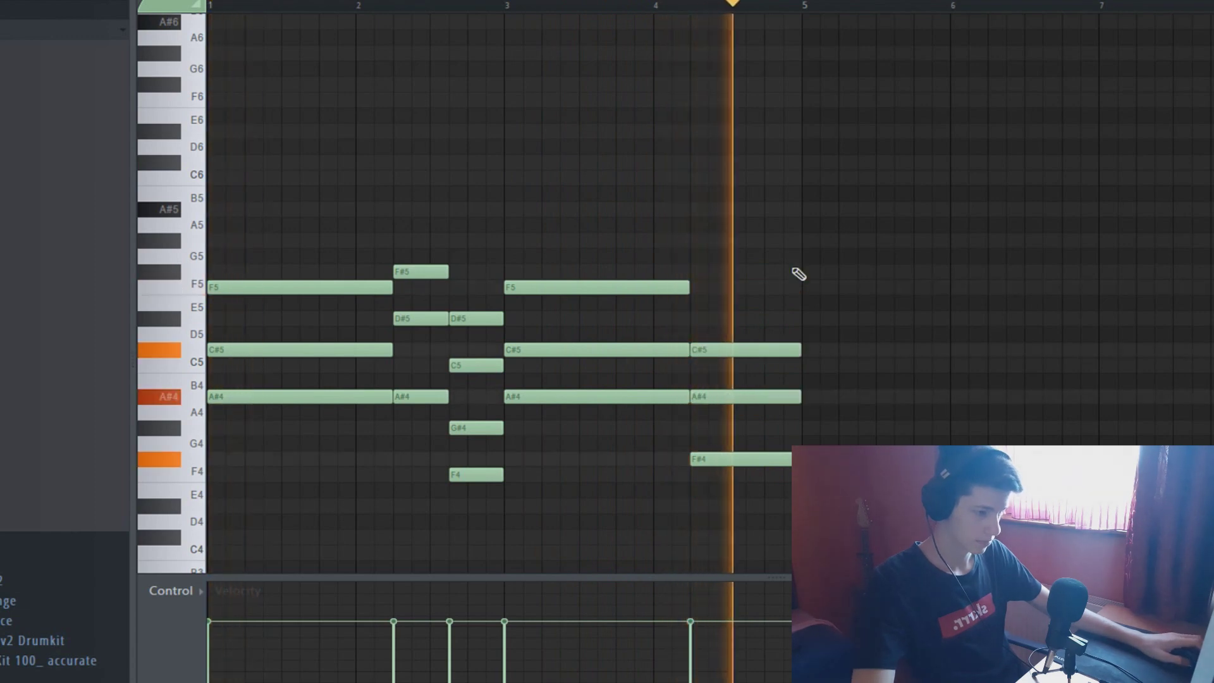
{"action": "key", "text": "space"}
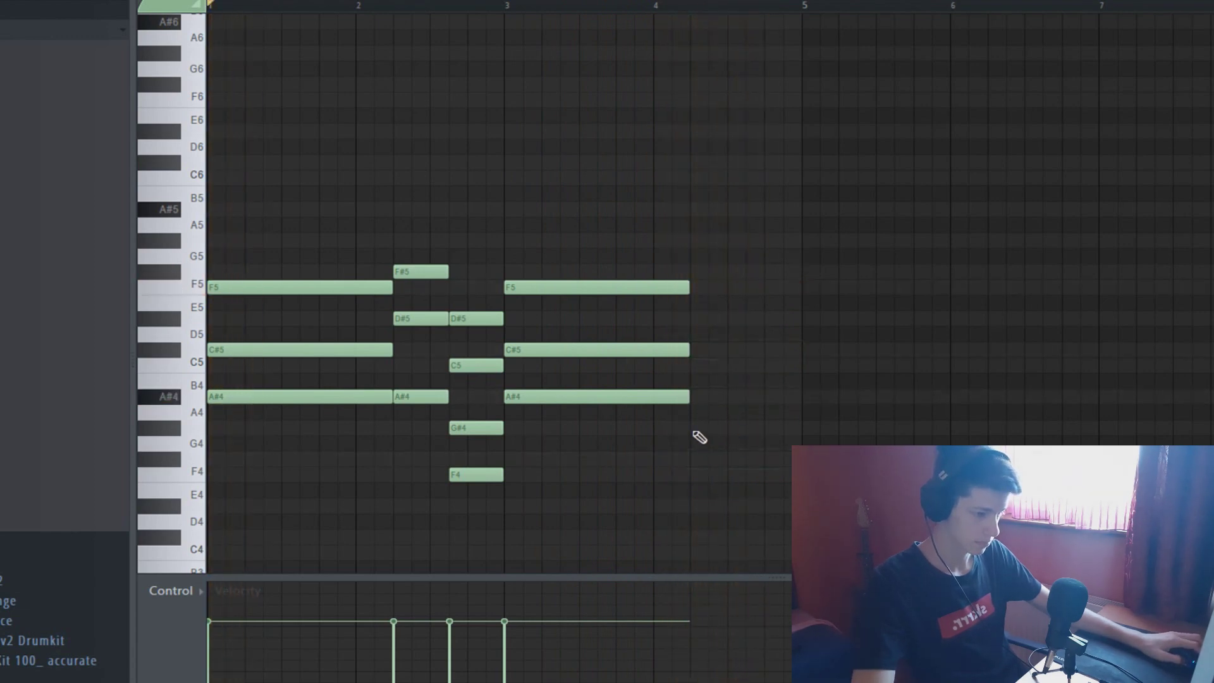
{"action": "left_click", "coordinate": [696, 319]}
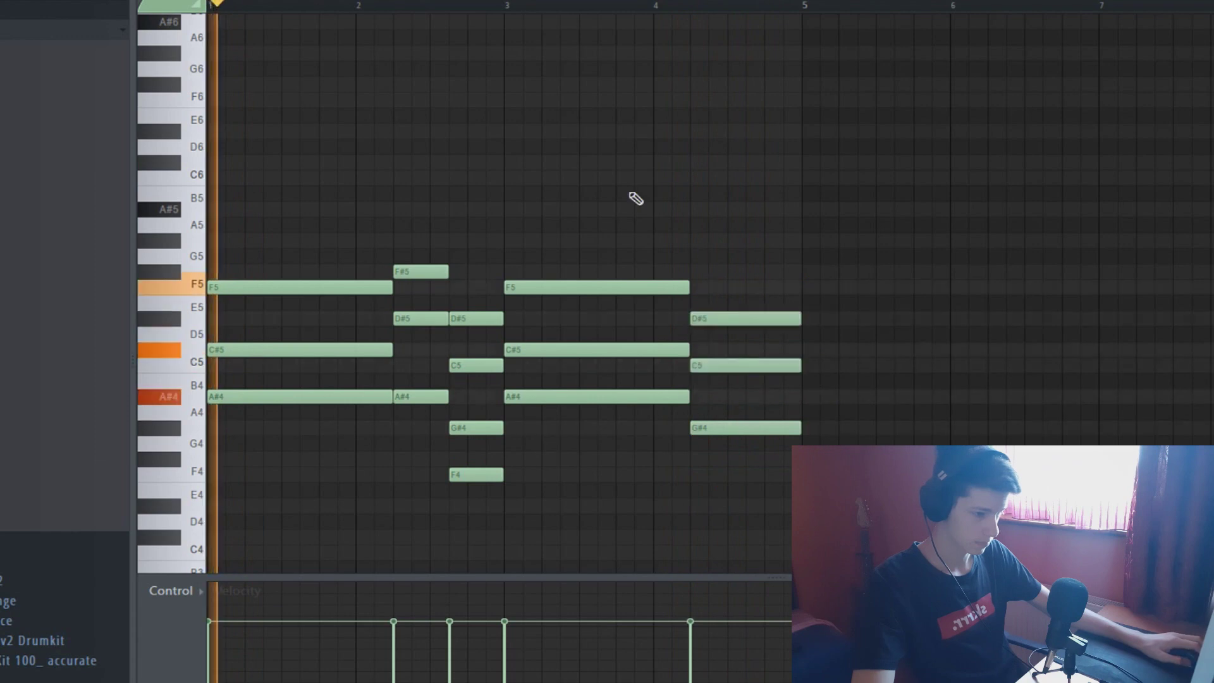
{"action": "left_click", "coordinate": [508, 7]}
{"action": "key", "text": "space"}
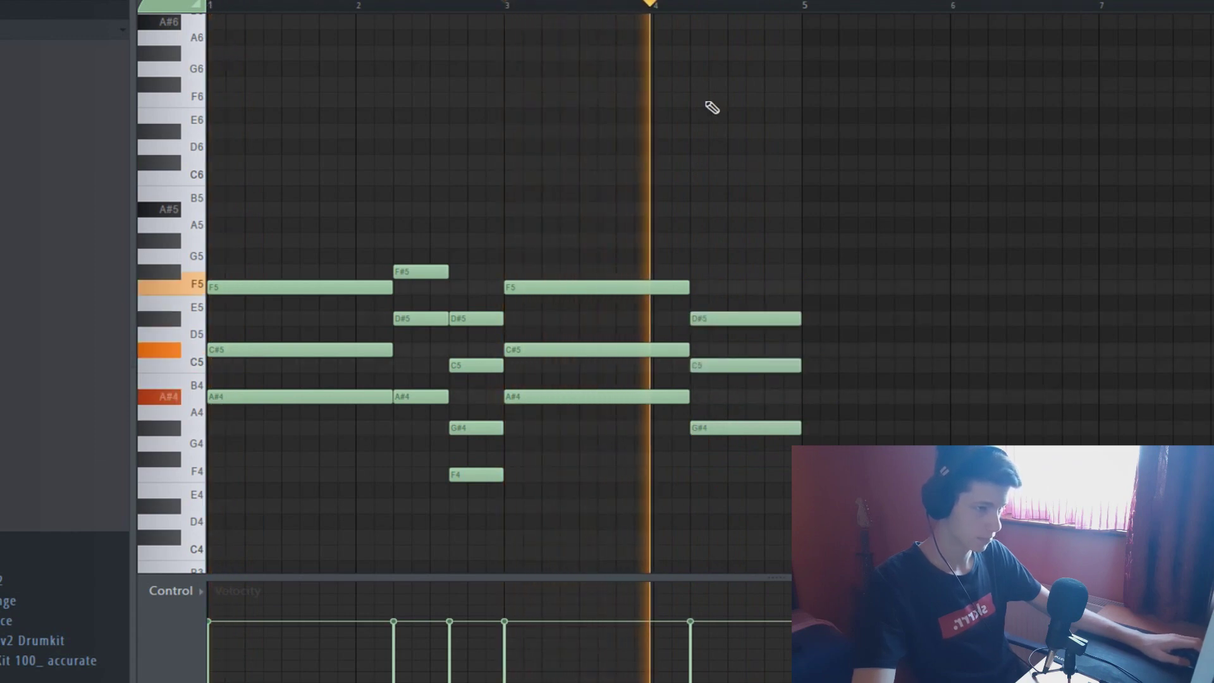
{"action": "key", "text": "space"}
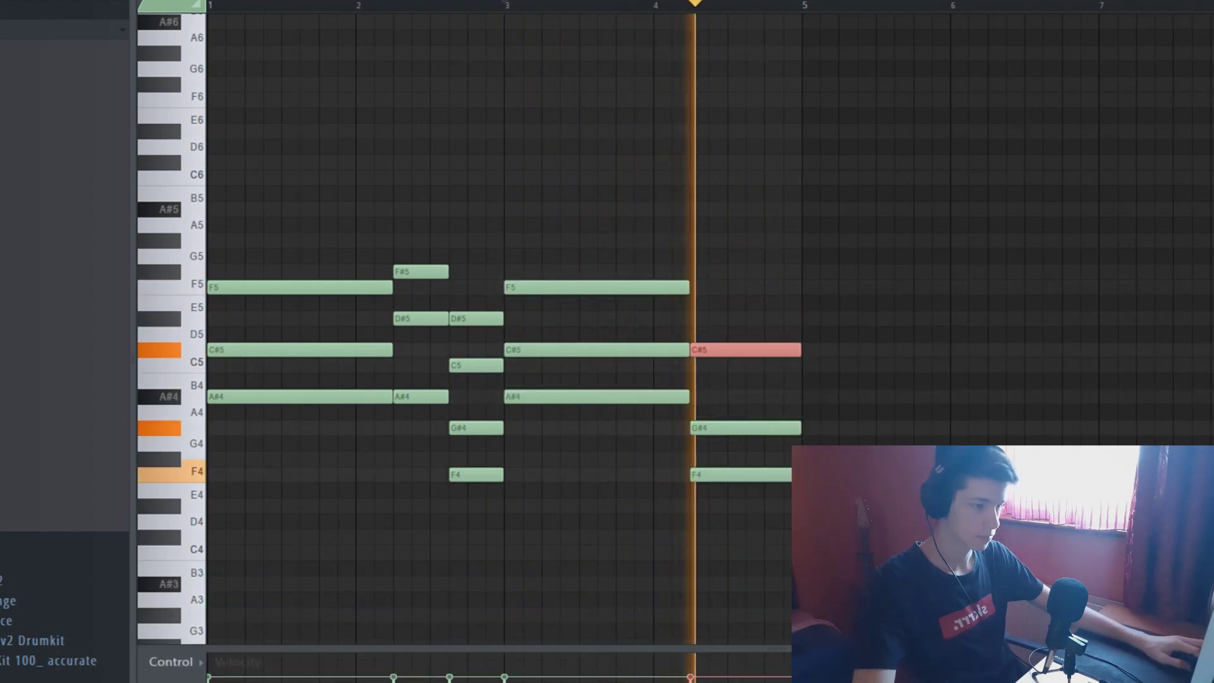
Finish bar 4 with a three-beat chord of F4, G#4, C#5 and F5 and play it back.
{"action": "key", "text": "space"}
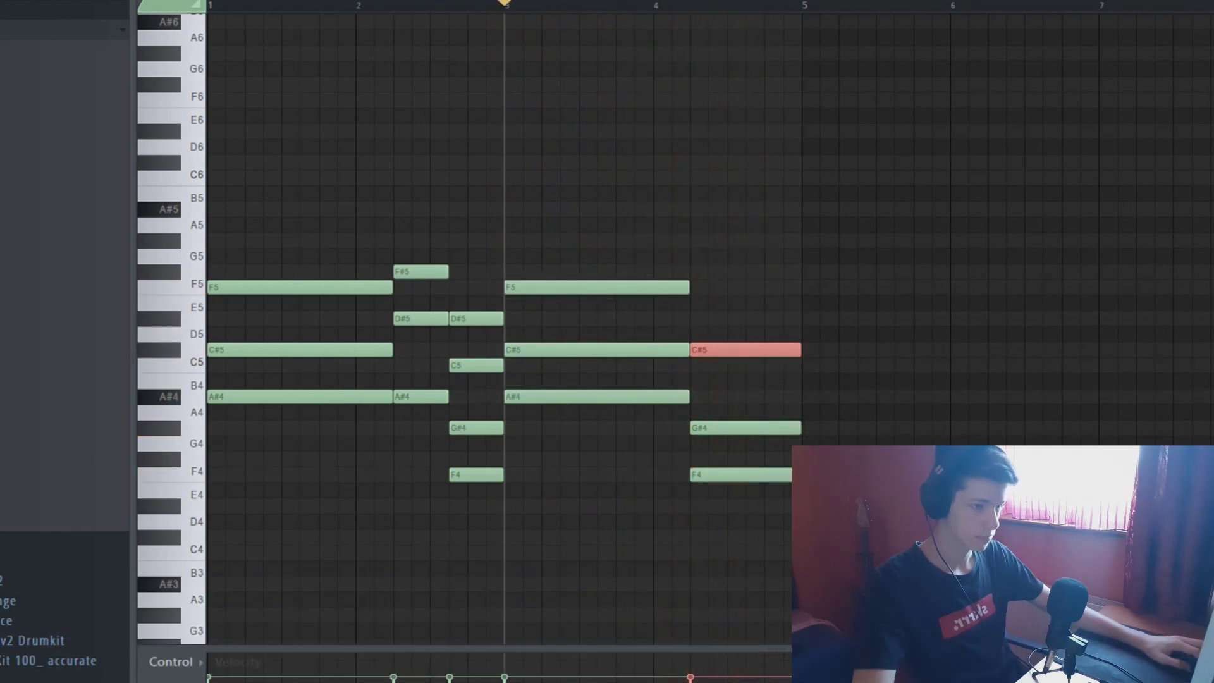
{"action": "left_click_drag", "start_coordinate": [631, 303], "coordinate": [741, 320]}
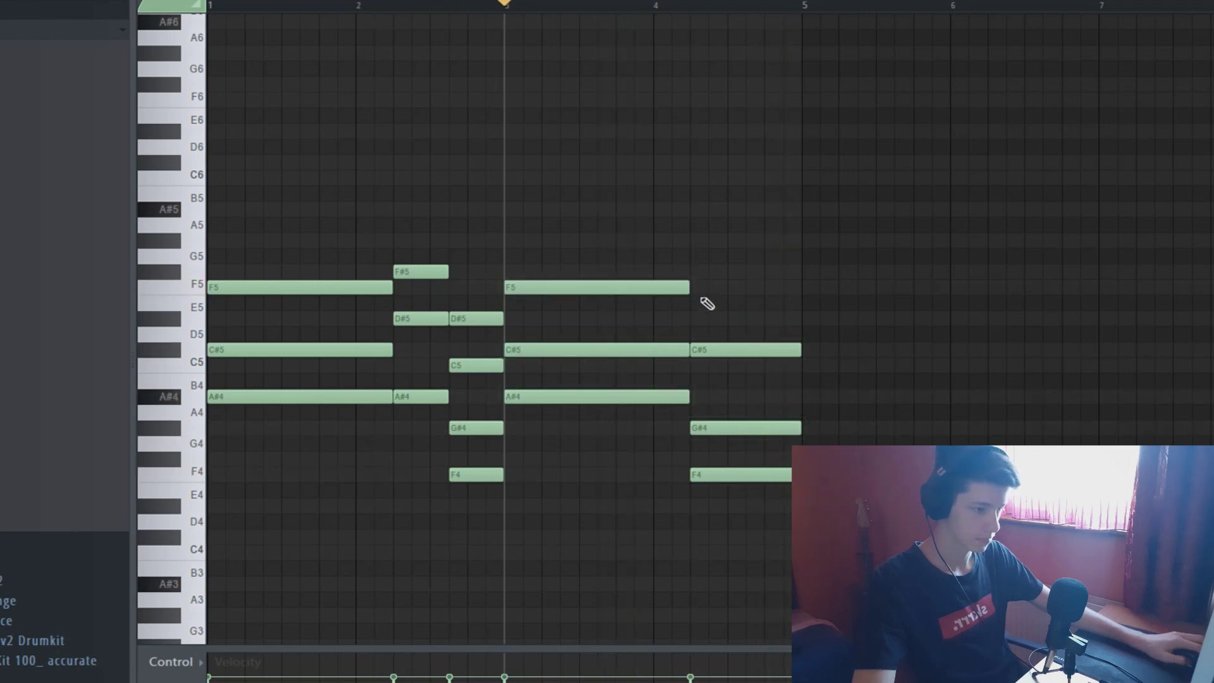
{"action": "key", "text": "space"}
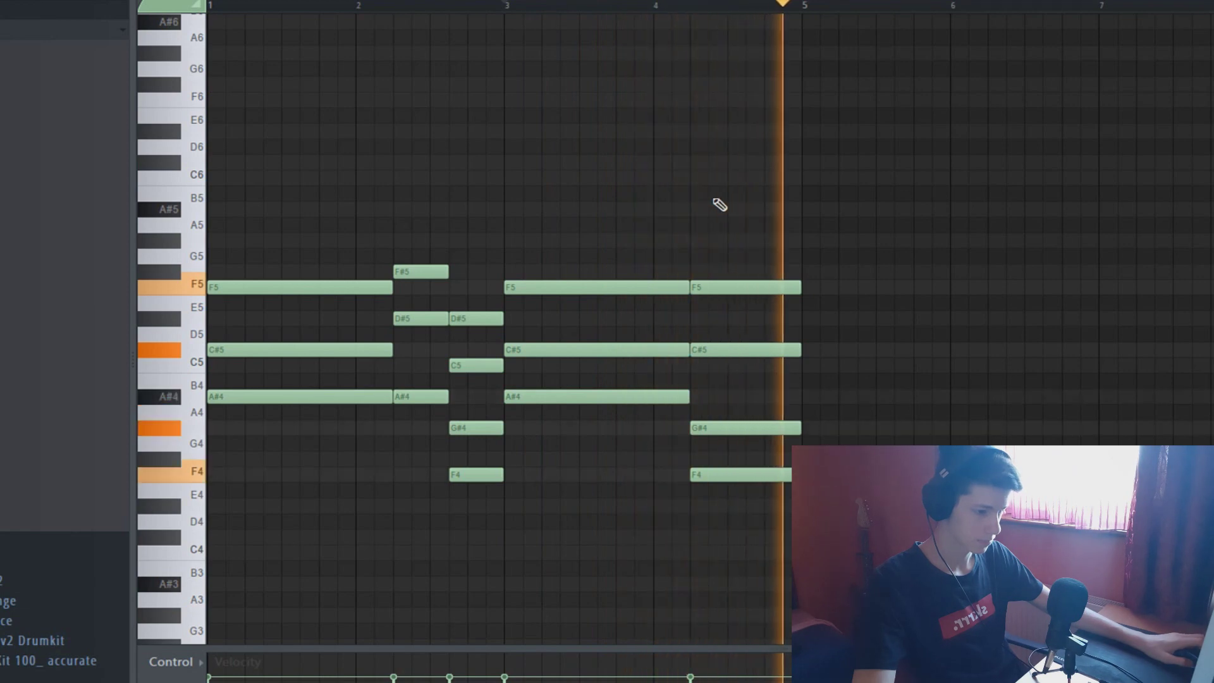
{"action": "key", "text": "space"}
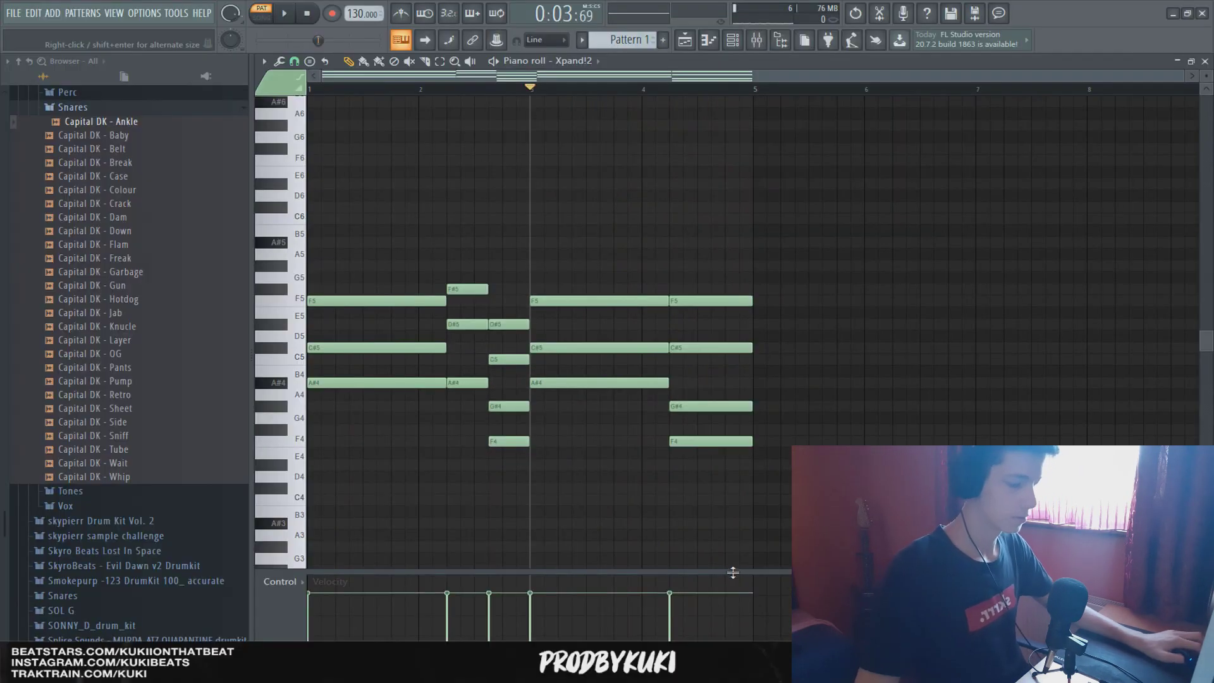
Enlarge the velocity area, randomize the notes' velocities with the level at -41%, and play the progression.
{"action": "left_click_drag", "start_coordinate": [776, 650], "coordinate": [770, 564]}
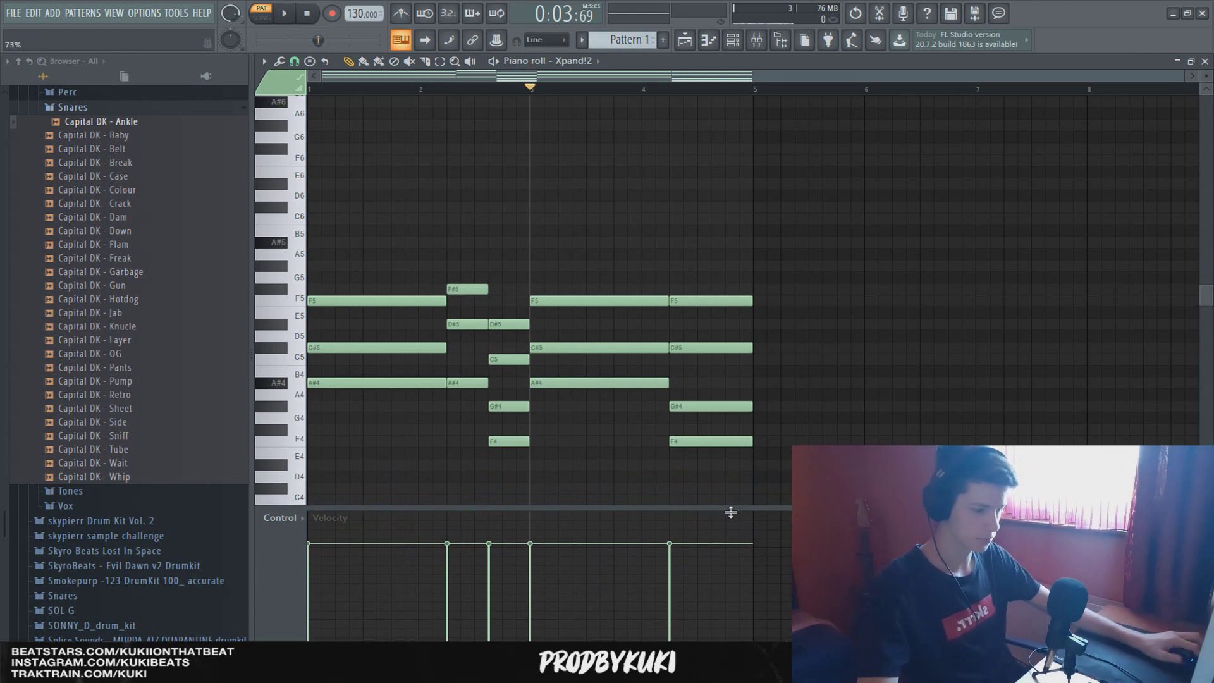
{"action": "left_click_drag", "start_coordinate": [731, 512], "coordinate": [736, 522]}
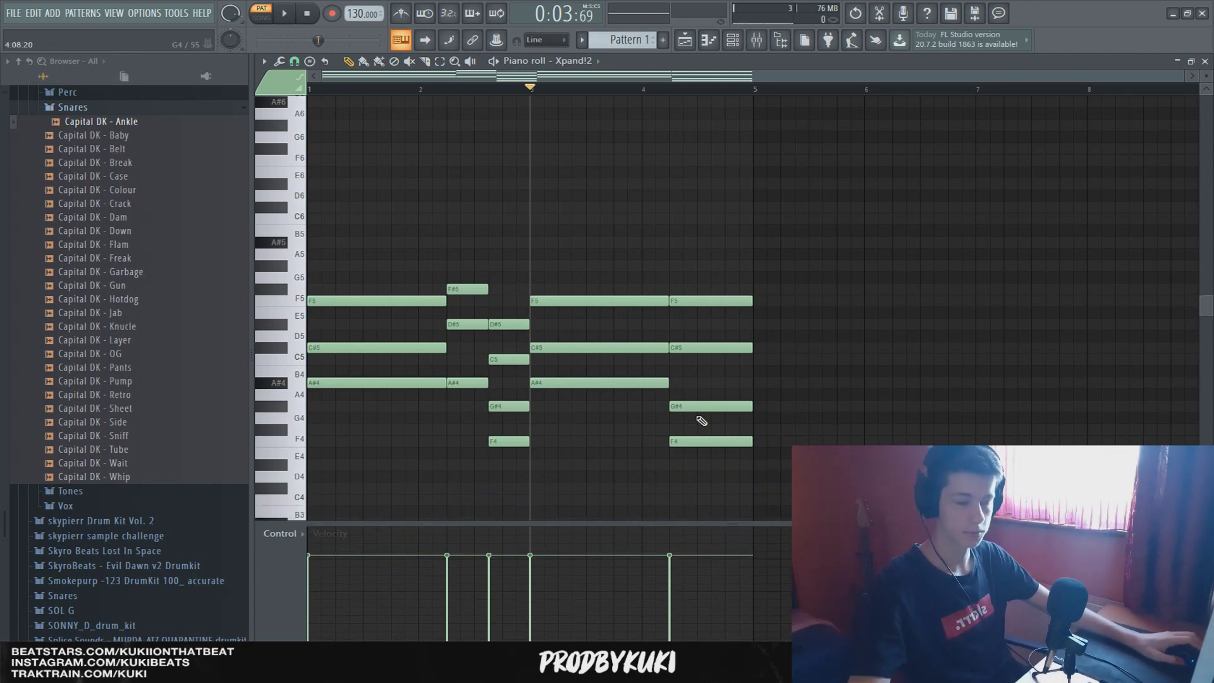
{"action": "key", "text": "alt+r"}
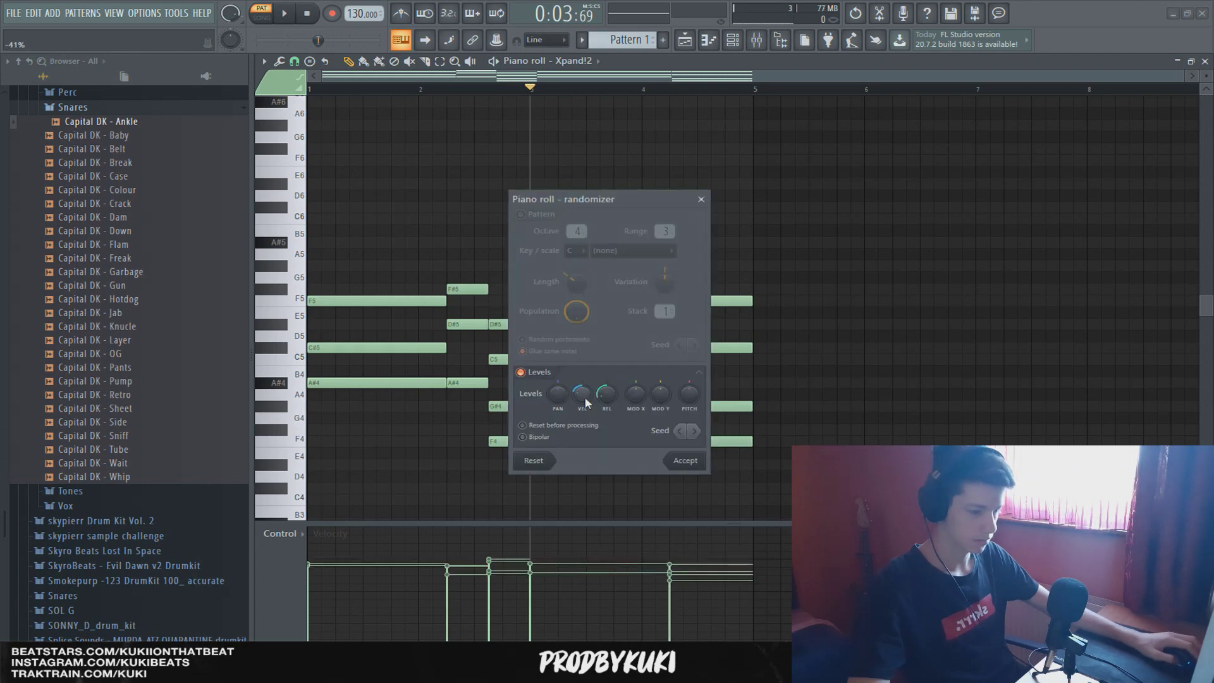
{"action": "left_click", "coordinate": [687, 462]}
{"action": "key", "text": "space"}
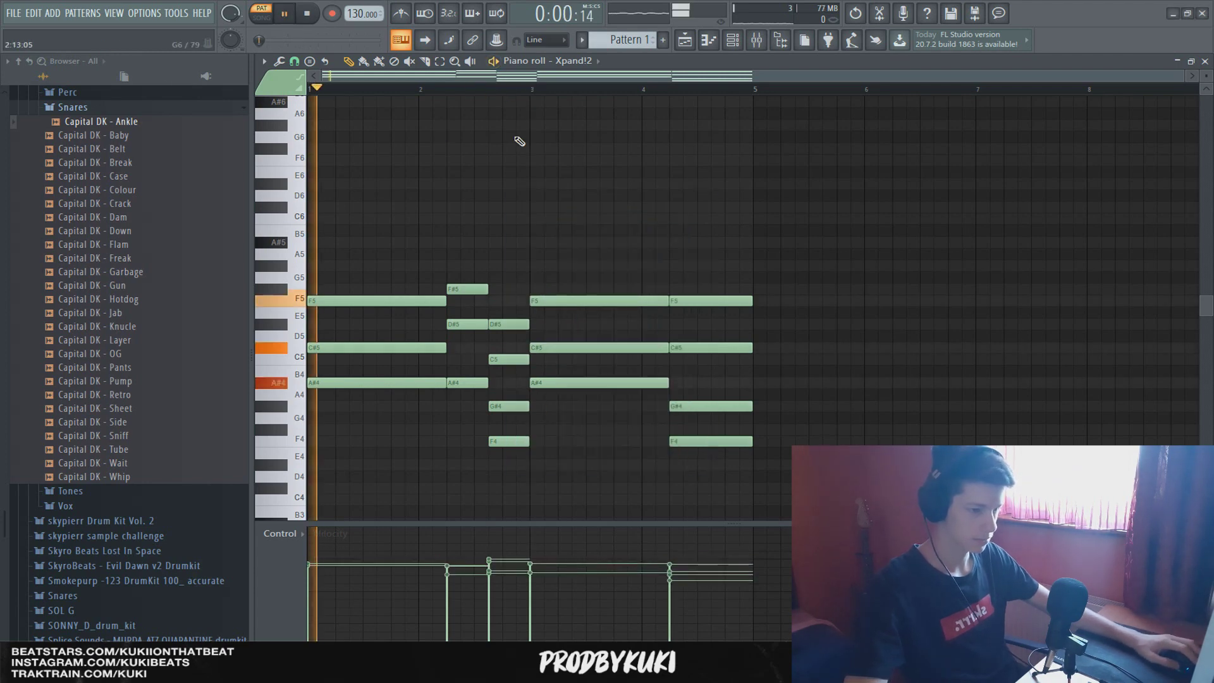
Apply the strumizer to the whole chord progression, previewing it in playback before accepting.
{"action": "key", "text": "space"}
{"action": "key", "text": "alt+s"}
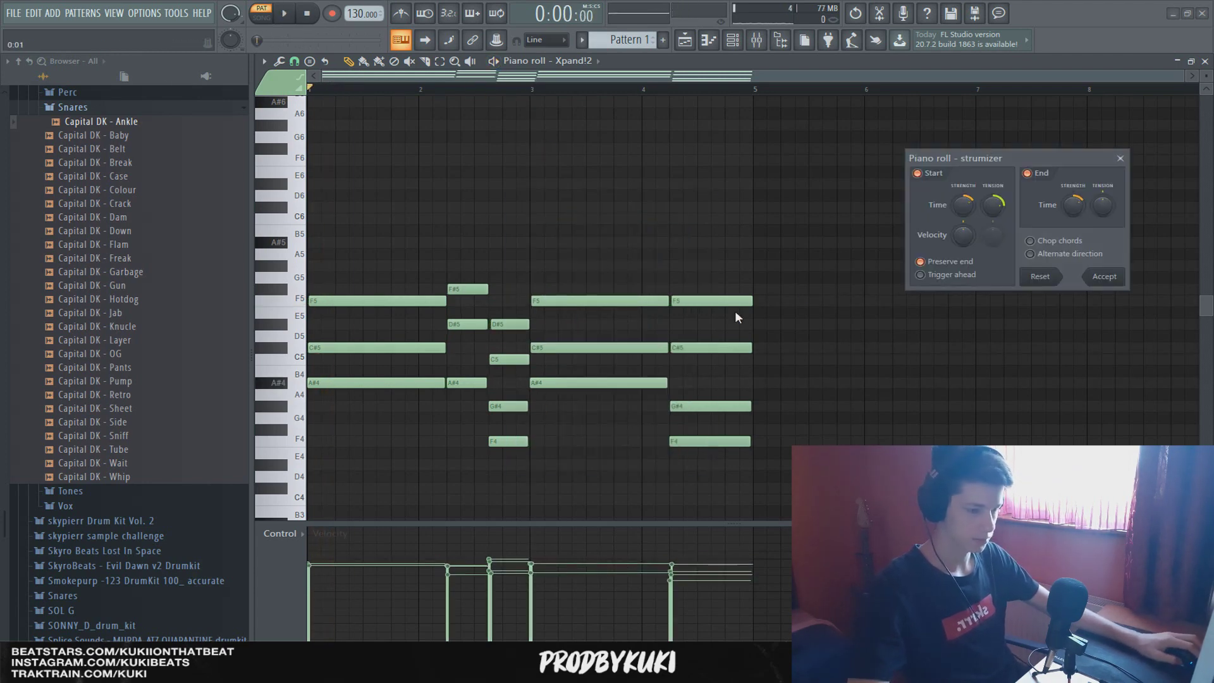
{"action": "key", "text": "space"}
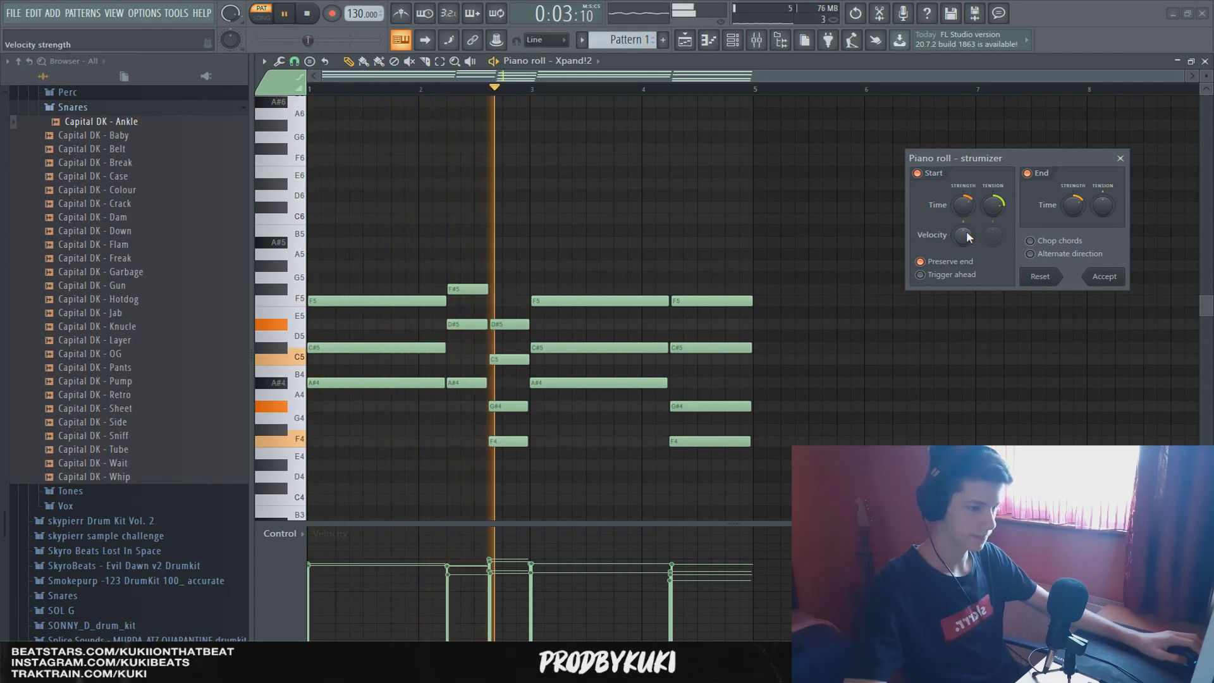
{"action": "left_click", "coordinate": [1104, 276]}
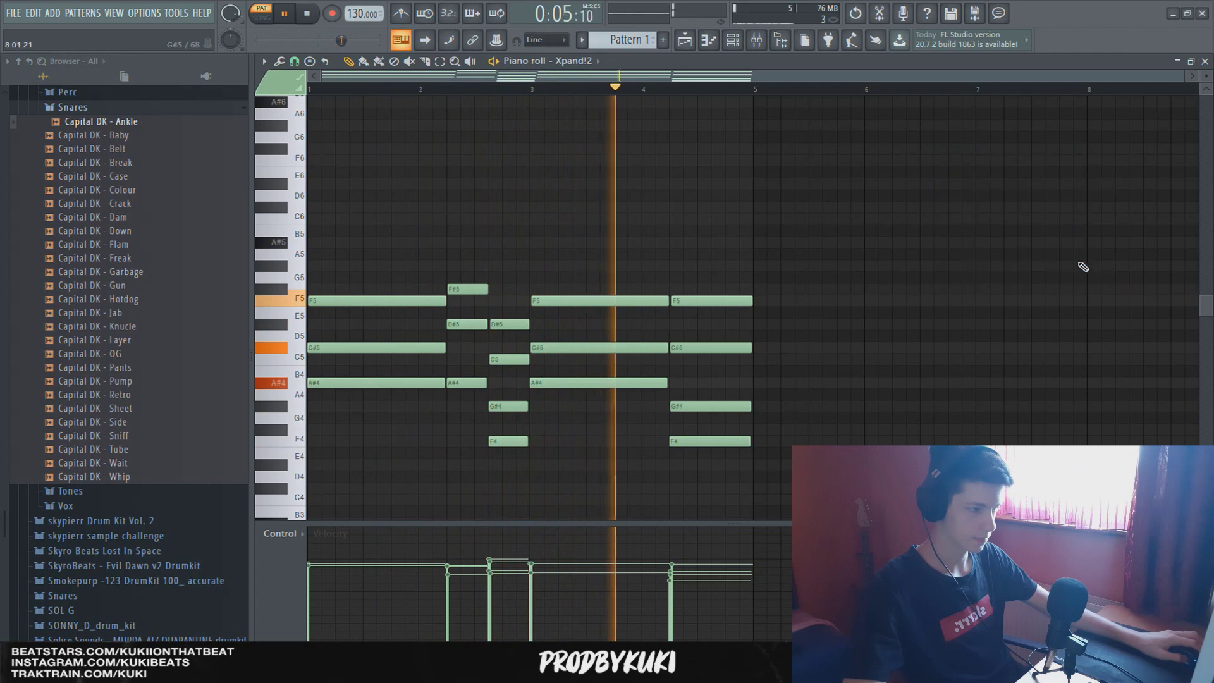
Duplicate the four-bar progression into bars 5 to 8 and stop playback.
{"action": "key", "text": "ctrl+b"}
{"action": "scroll", "coordinate": [754, 254], "scroll_direction": "down", "scroll_amount": 2, "text": "ctrl"}
{"action": "key", "text": "space"}
{"action": "key", "text": "ctrl+d"}
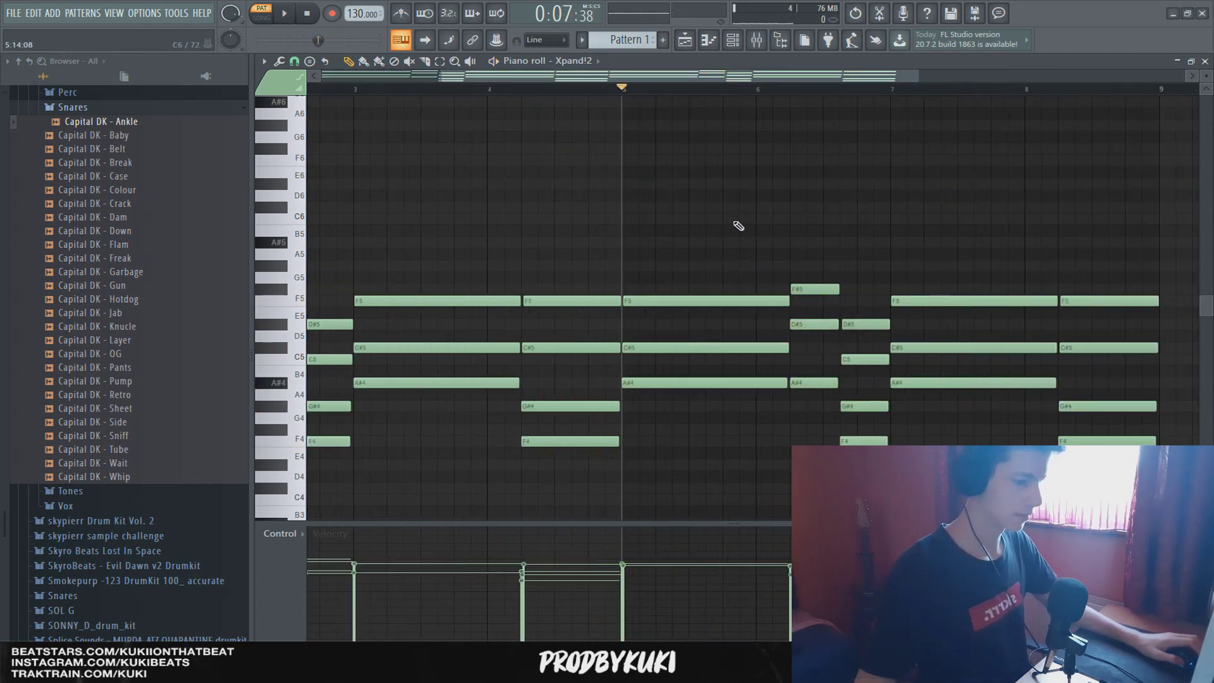
Delete the two short chords in bar 6 of the duplicated progression and play back from bar 5.
{"action": "scroll", "coordinate": [775, 277], "scroll_direction": "up", "scroll_amount": 2, "text": "ctrl"}
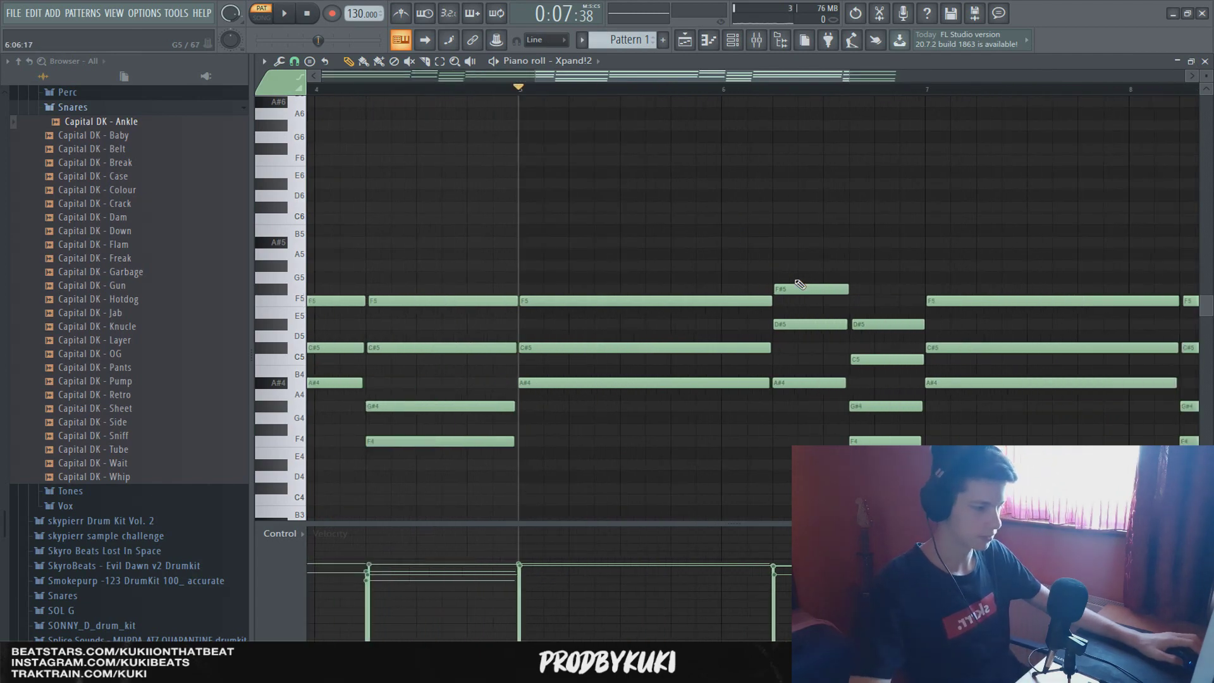
{"action": "scroll", "coordinate": [797, 284], "scroll_direction": "up", "scroll_amount": 3, "text": "ctrl"}
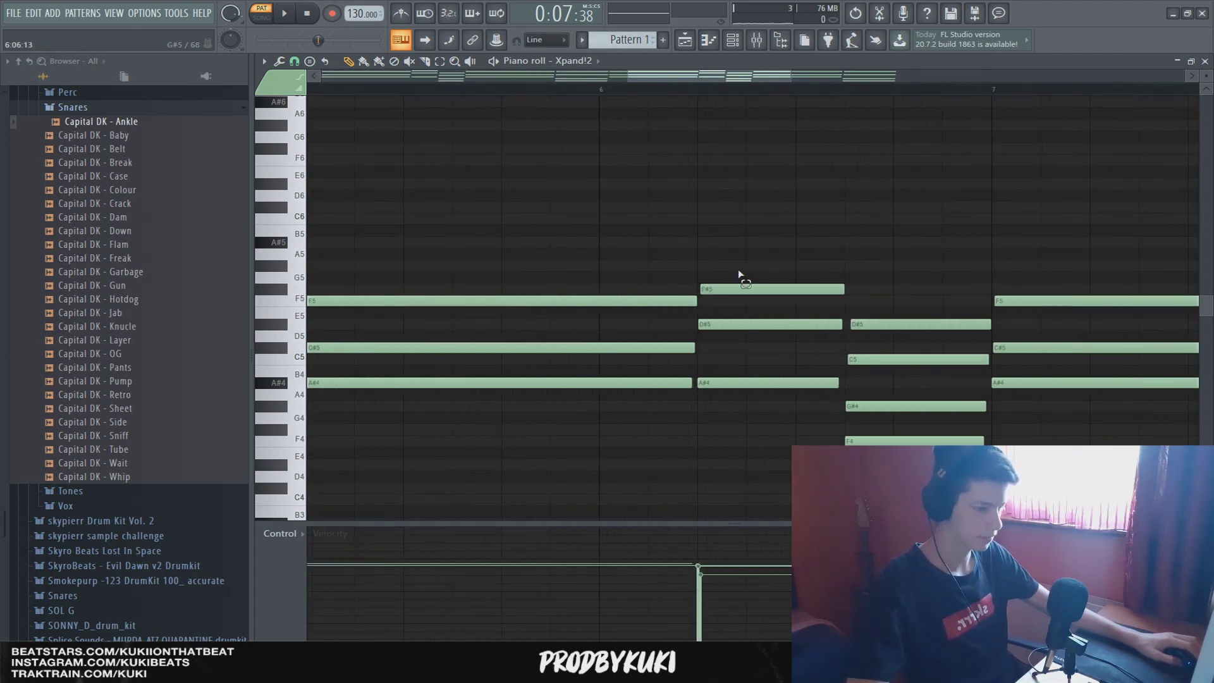
{"action": "left_click_drag", "start_coordinate": [695, 278], "coordinate": [993, 449]}
{"action": "left_click", "coordinate": [772, 414]}
{"action": "scroll", "coordinate": [731, 468], "scroll_direction": "down", "scroll_amount": 5, "text": "ctrl"}
{"action": "key", "text": "space"}
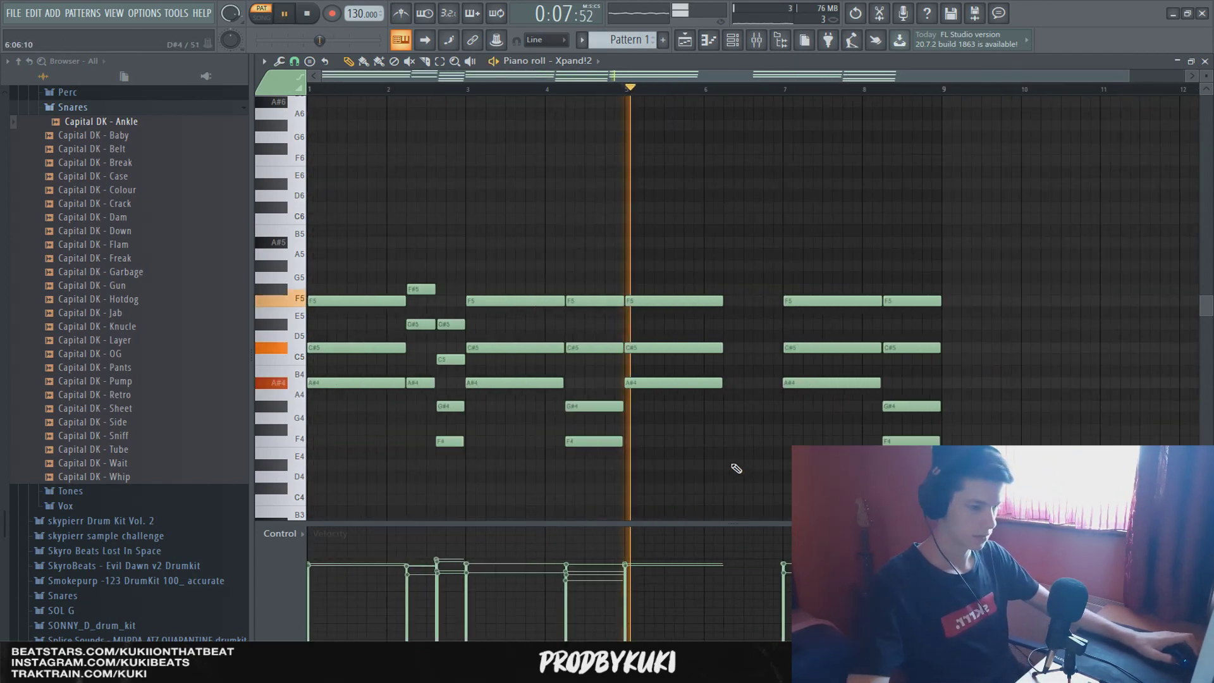
Draw a three-beat chord of D#4, F#4 and A#4 starting halfway through bar 6.
{"action": "scroll", "coordinate": [696, 449], "scroll_direction": "up", "scroll_amount": 3, "text": "ctrl"}
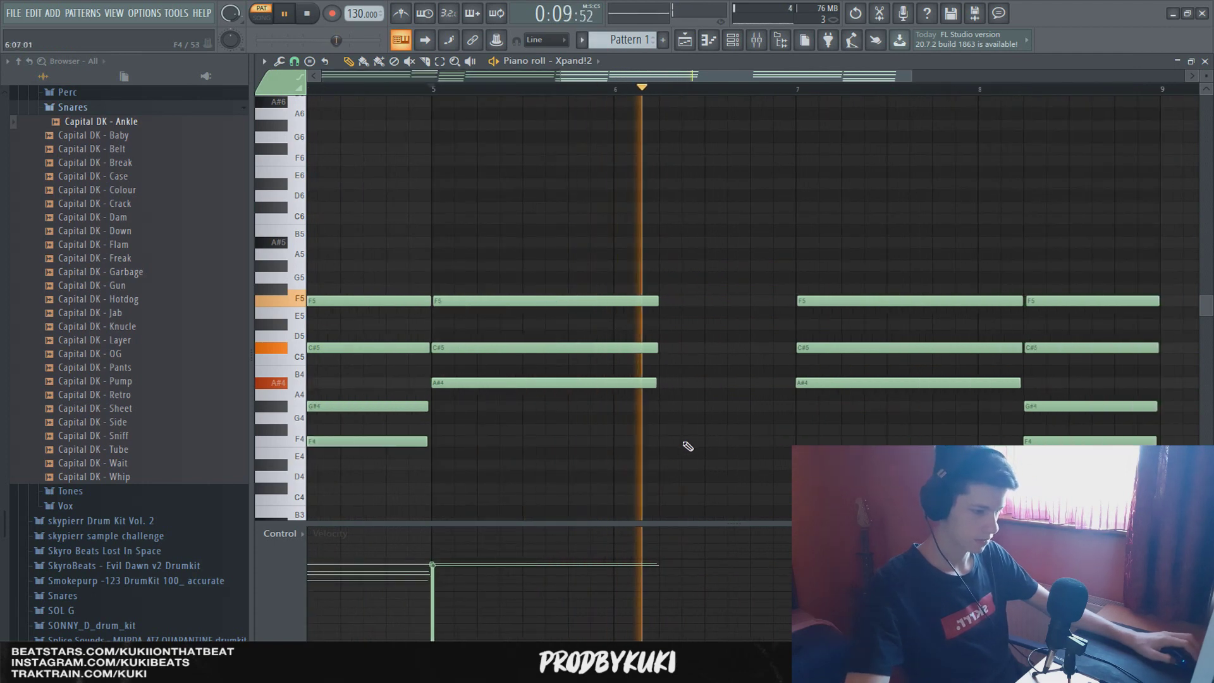
{"action": "key", "text": "space"}
{"action": "left_click_drag", "start_coordinate": [806, 442], "coordinate": [806, 488]}
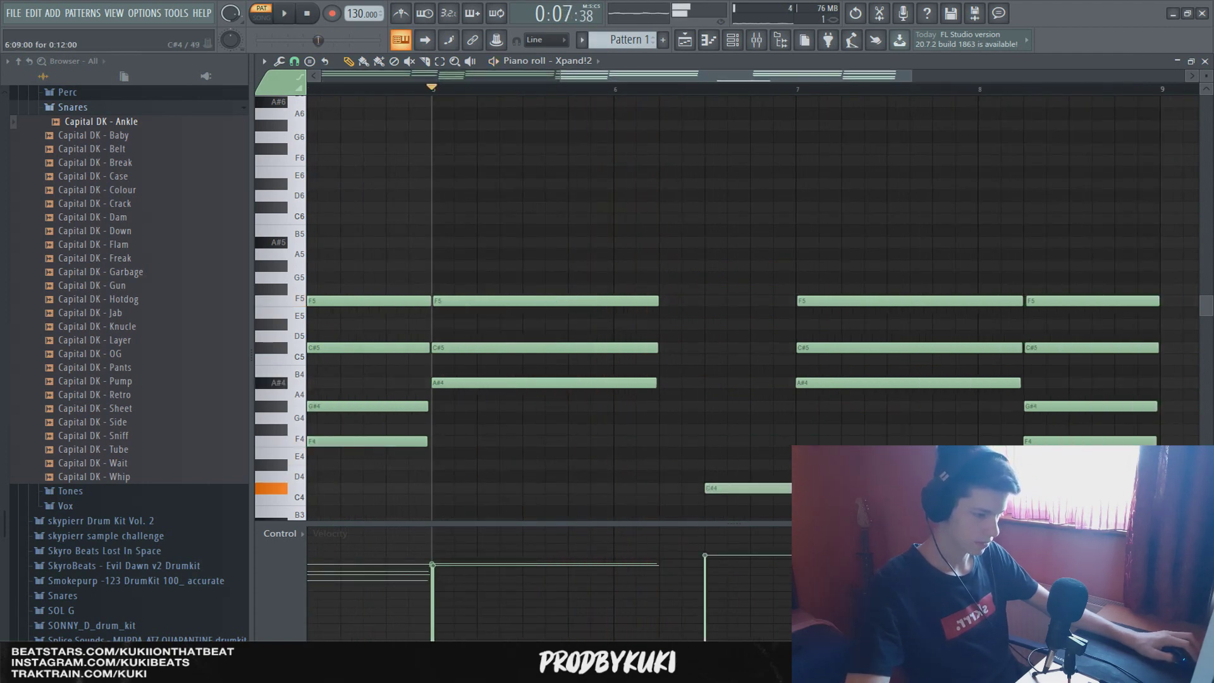
{"action": "left_click_drag", "start_coordinate": [718, 476], "coordinate": [718, 466]}
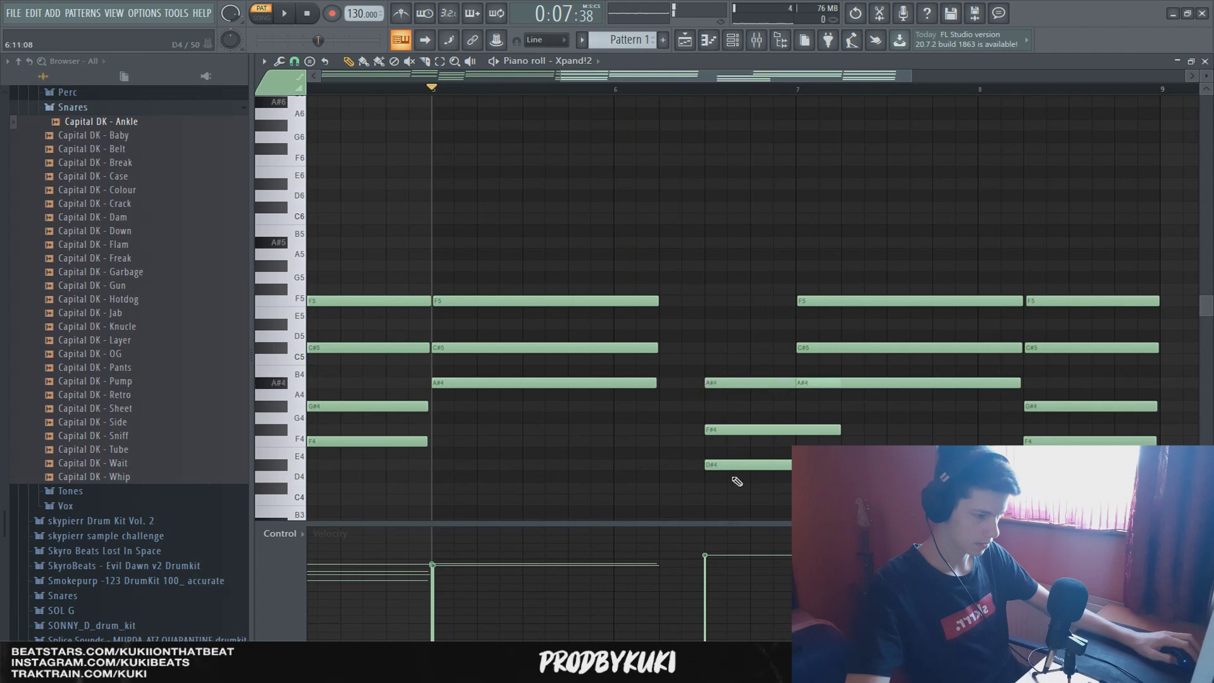
Raise the new chord's D#4 by an octave and shorten the chord so it ends at bar 7.
{"action": "key", "text": "ctrl+Up"}
{"action": "key", "text": "space"}
{"action": "left_click_drag", "start_coordinate": [749, 456], "coordinate": [726, 347]}
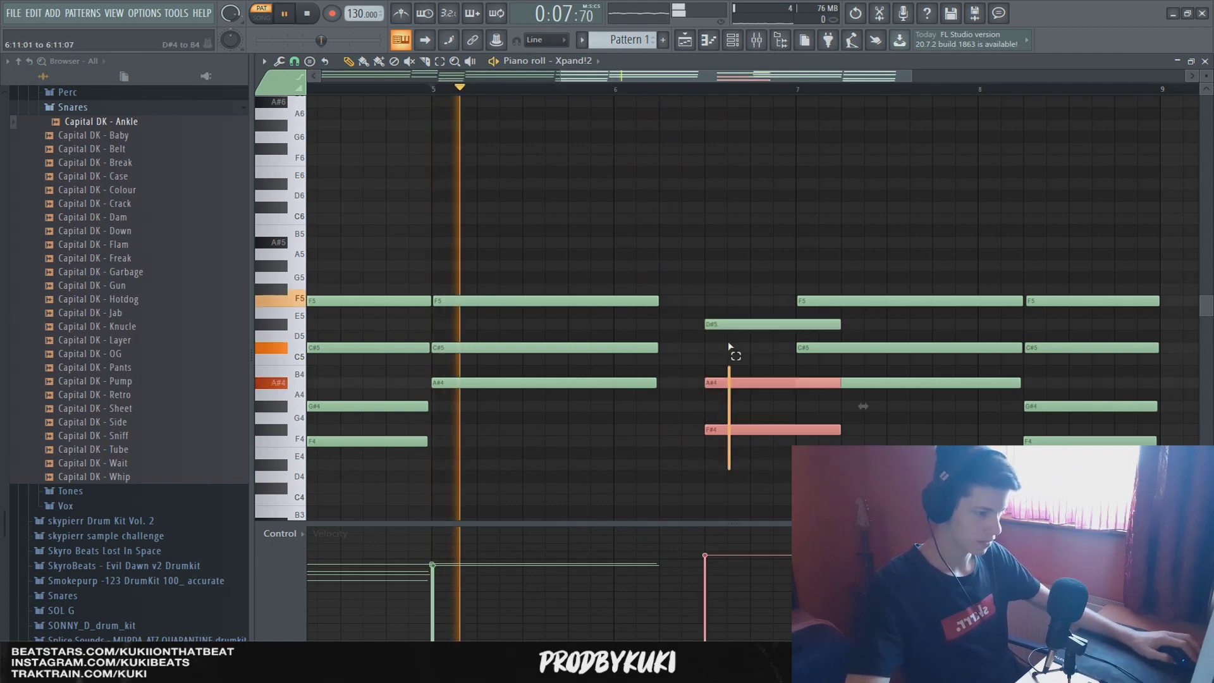
{"action": "left_click_drag", "start_coordinate": [840, 335], "coordinate": [785, 335]}
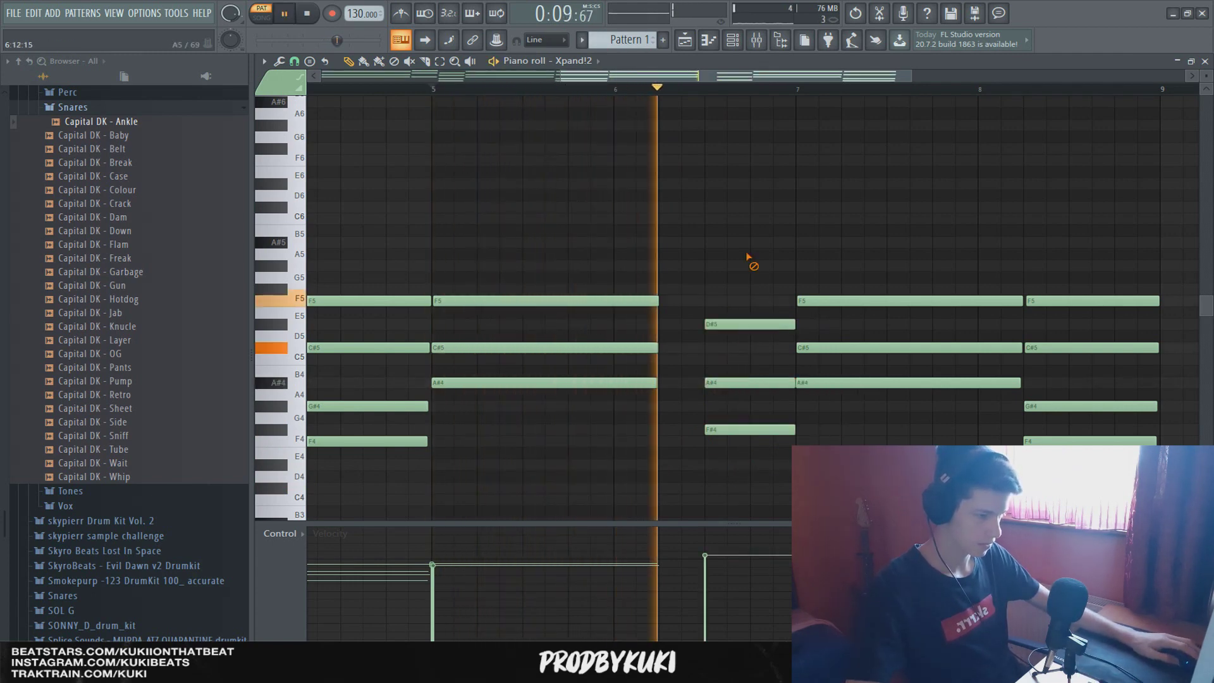
Extend the A#4, C#5 and F5 chord from bar 5 until it meets the new chord in bar 6.
{"action": "left_click_drag", "start_coordinate": [578, 434], "coordinate": [715, 301]}
{"action": "scroll", "coordinate": [727, 297], "scroll_direction": "down", "scroll_amount": 3}
{"action": "left_click", "coordinate": [887, 231]}
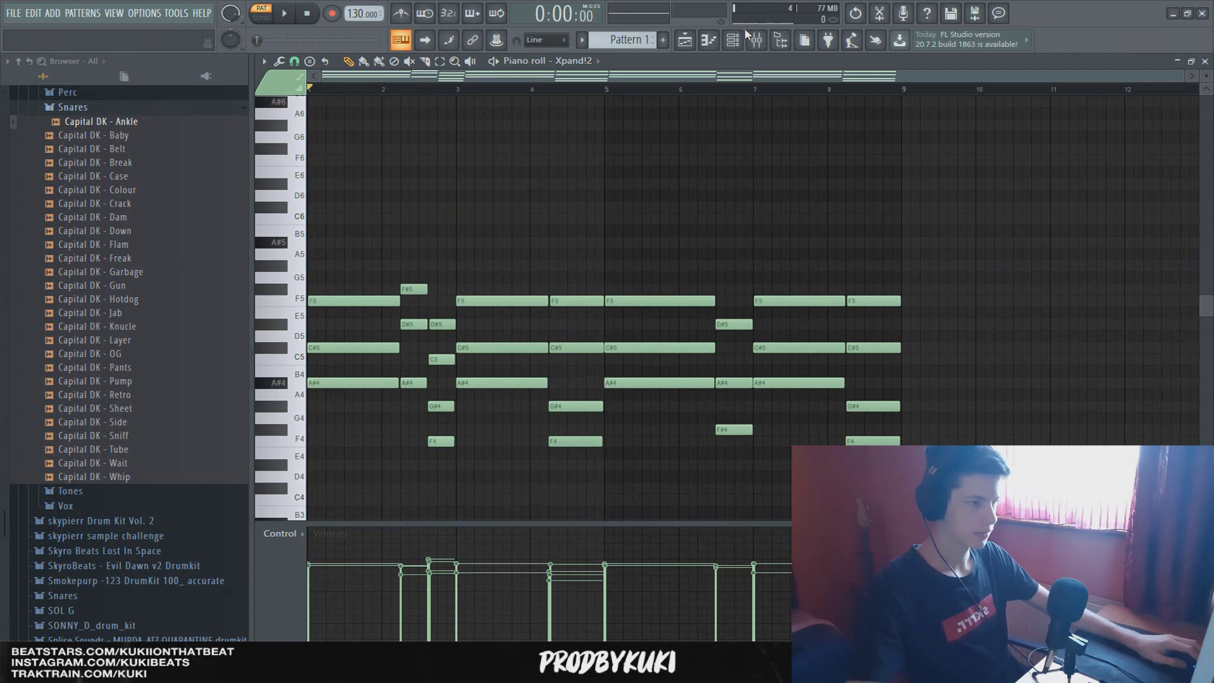
Load the Cassette effect into the first slot of mixer Insert 1.
{"action": "left_click", "coordinate": [740, 38]}
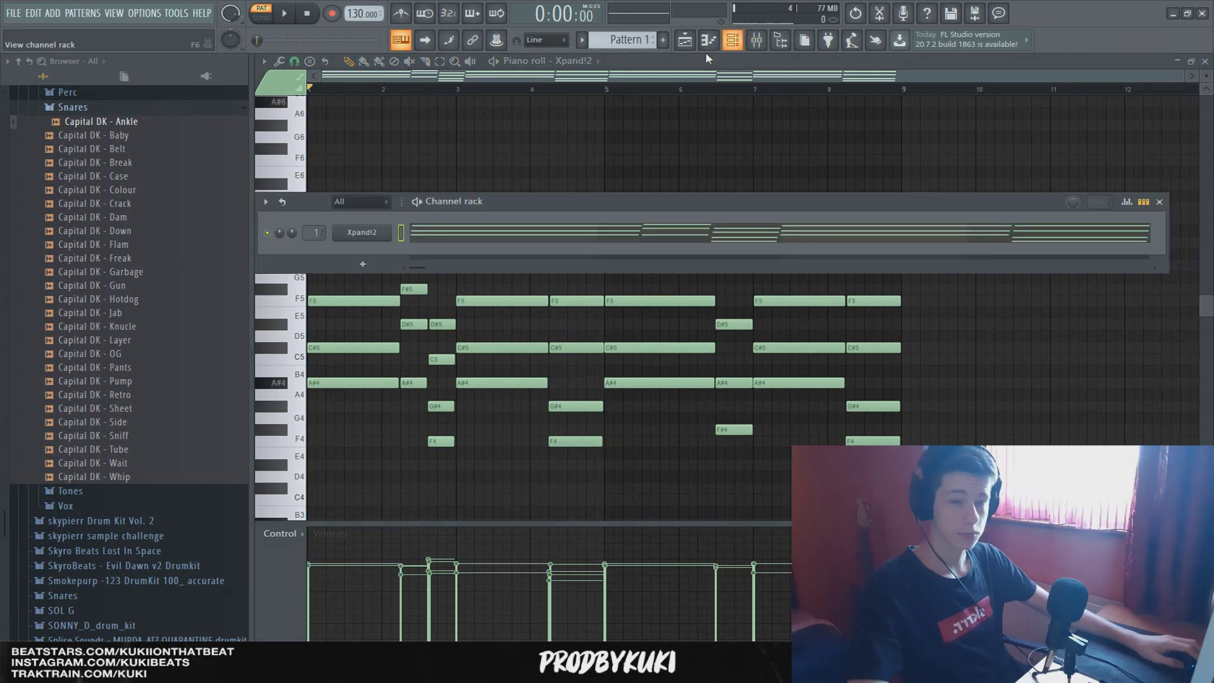
{"action": "left_click", "coordinate": [756, 40]}
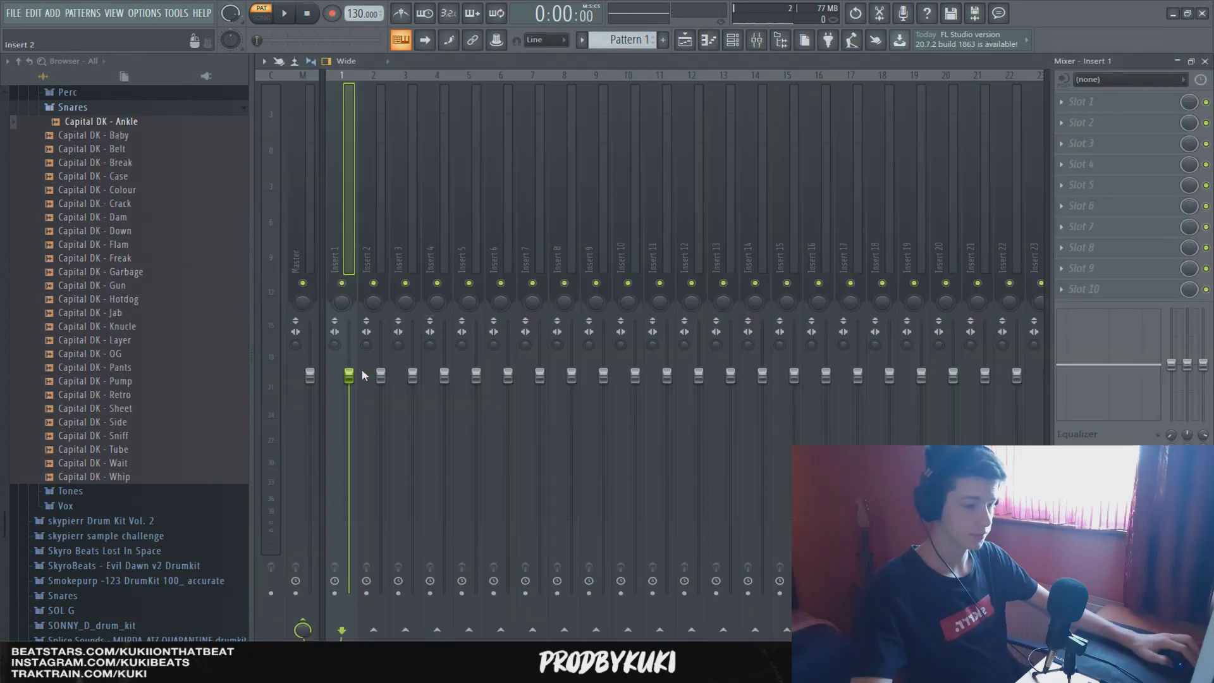
{"action": "left_click", "coordinate": [1068, 102]}
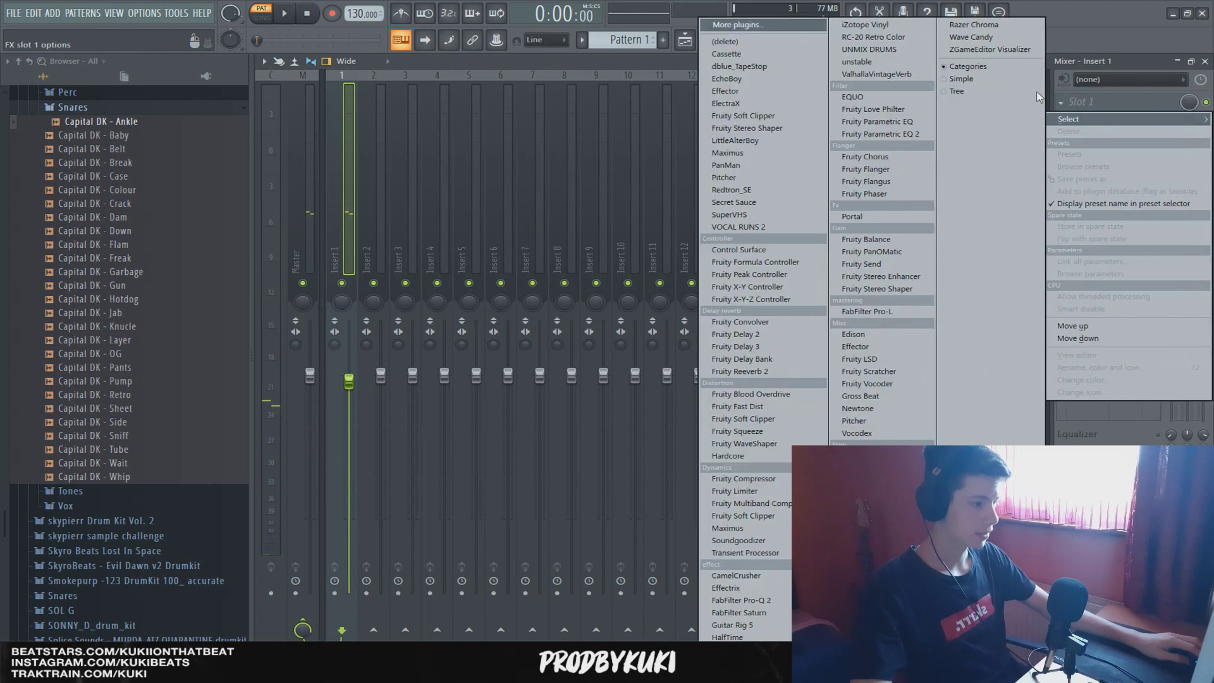
{"action": "left_click", "coordinate": [766, 55]}
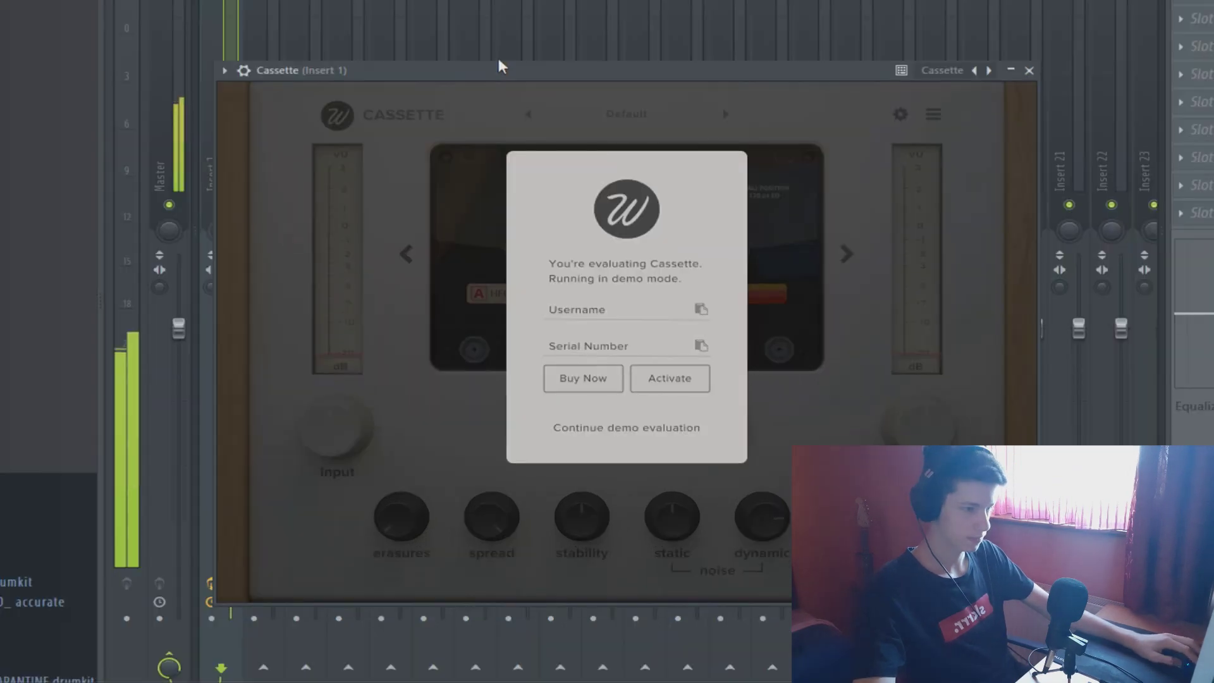
Continue Cassette's demo evaluation, set its static noise to -67.3 dB and choose the home mode.
{"action": "left_click", "coordinate": [633, 397]}
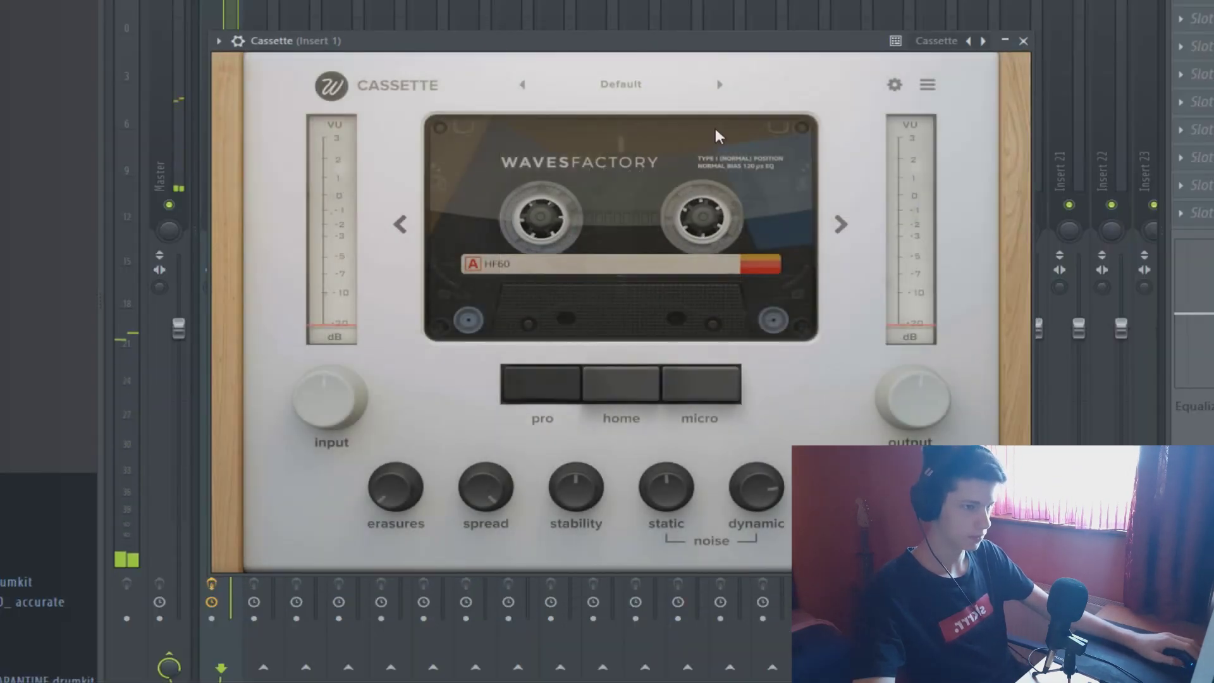
{"action": "left_click_drag", "start_coordinate": [666, 483], "coordinate": [654, 499]}
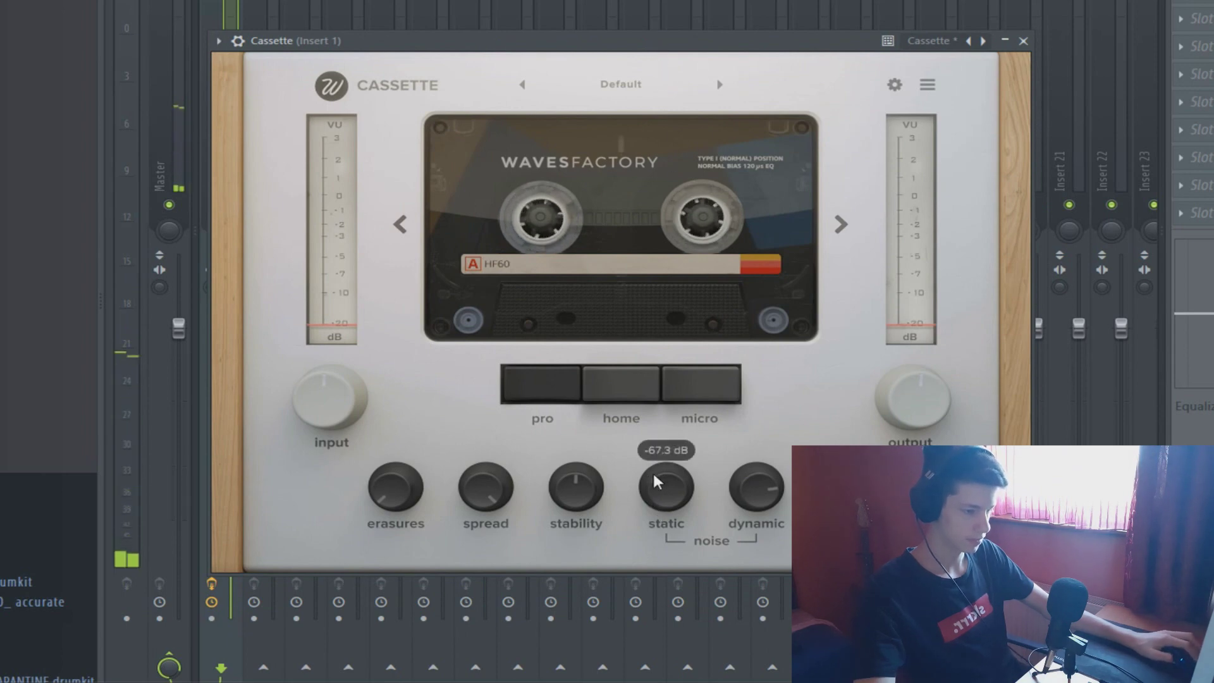
{"action": "left_click", "coordinate": [618, 396]}
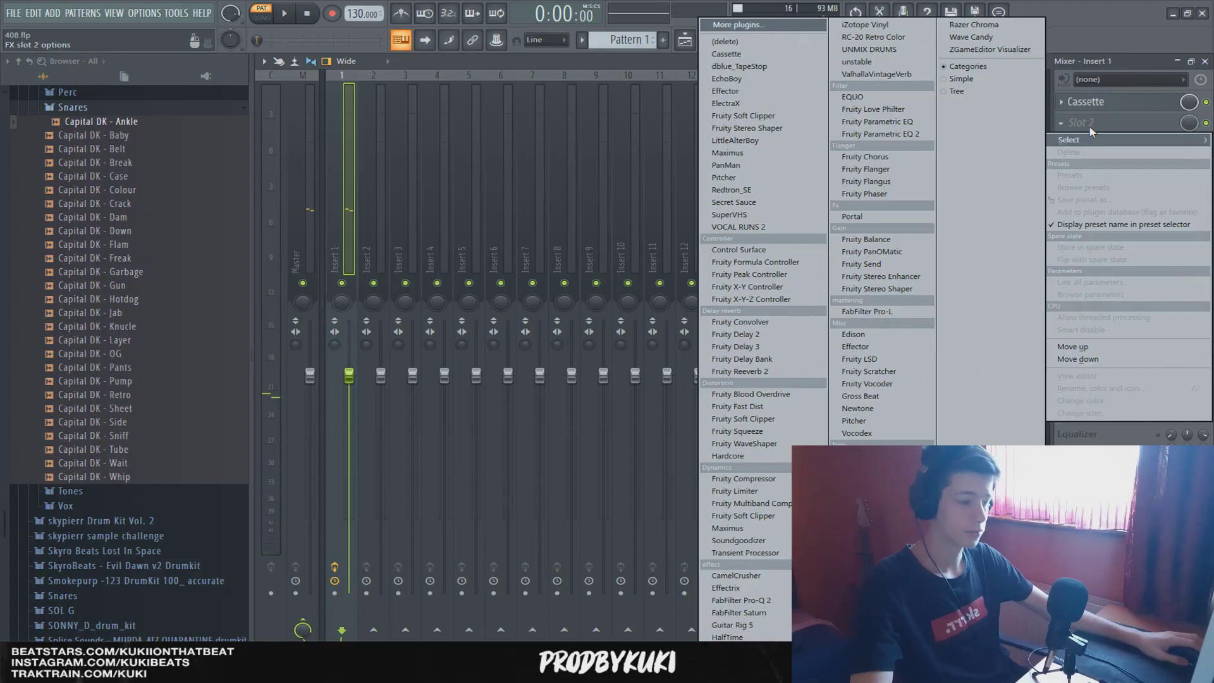
Add ValhallaVintageVerb to slot 2 with color NOW, decay 1.42 s and mix 10.4 %, and close its window.
{"action": "left_click", "coordinate": [895, 85]}
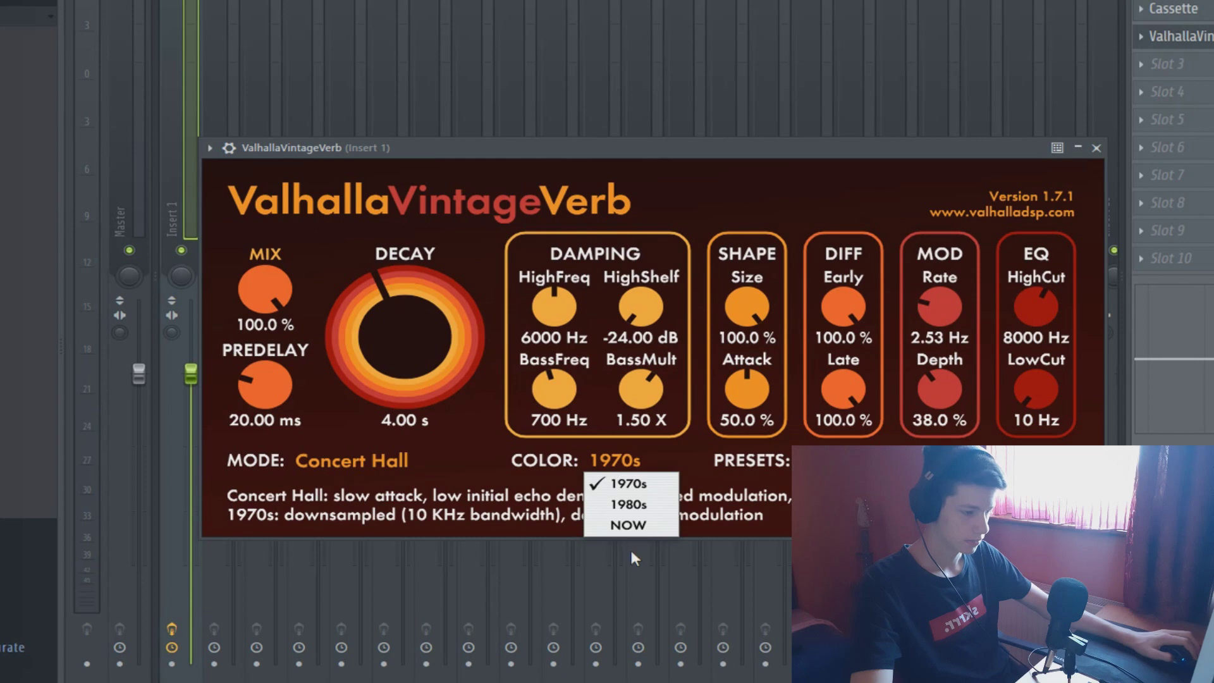
{"action": "left_click", "coordinate": [628, 525]}
{"action": "left_click_drag", "start_coordinate": [401, 380], "coordinate": [379, 380]}
{"action": "left_click_drag", "start_coordinate": [266, 289], "coordinate": [288, 414]}
{"action": "mouse_move", "coordinate": [265, 289]}
{"action": "left_mouse_down"}
{"action": "mouse_move", "coordinate": [253, 379]}
{"action": "mouse_move", "coordinate": [264, 310]}
{"action": "left_mouse_up"}
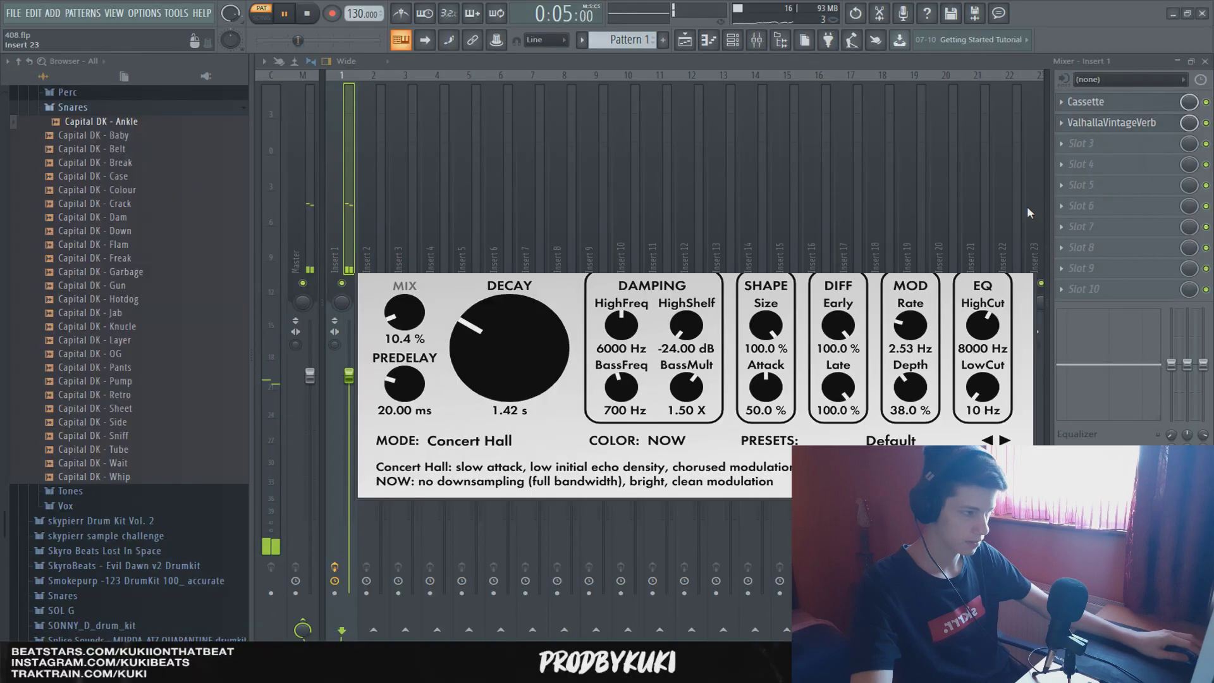
{"action": "key", "text": "Escape"}
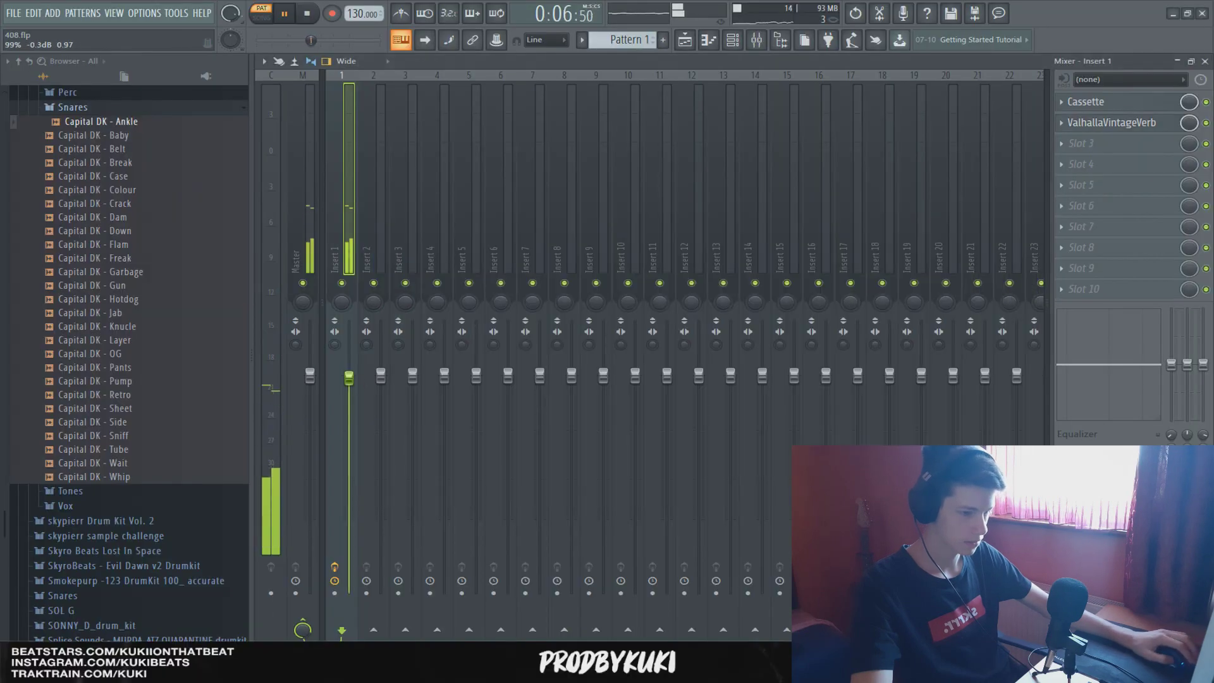
Transpose the whole Xpand!2 progression down six semitones so it starts on an E4, G4, B4 chord, and play it.
{"action": "left_click", "coordinate": [709, 40]}
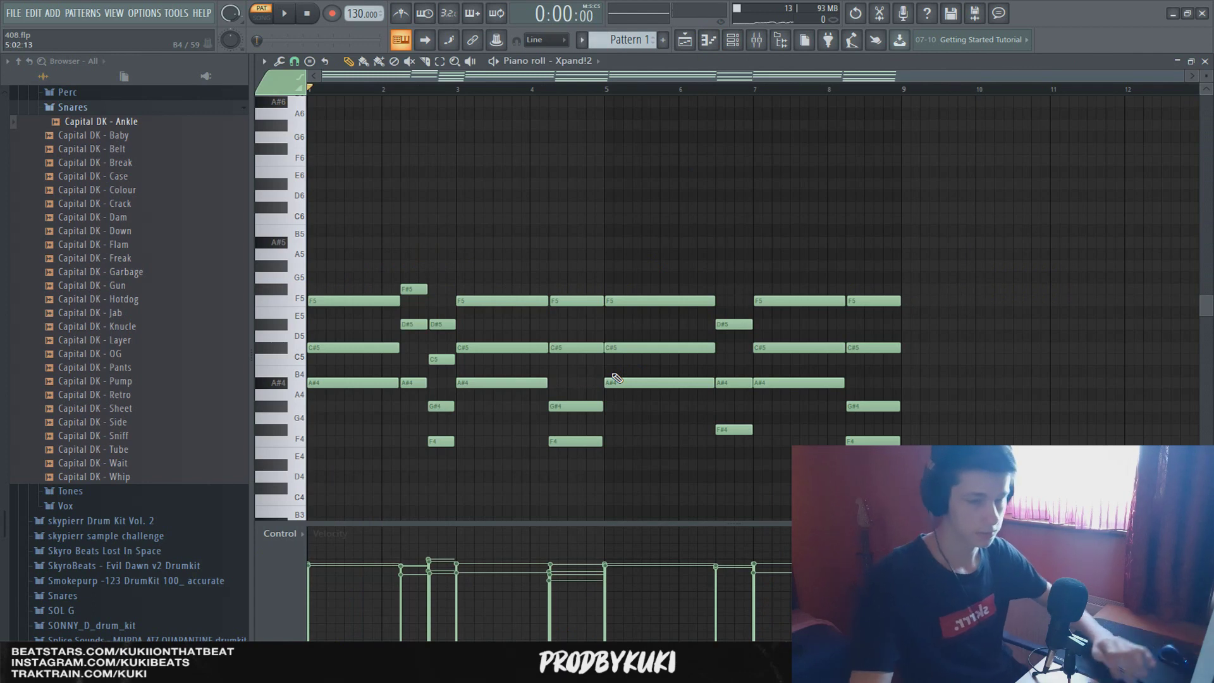
{"action": "key", "text": "Down"}
{"action": "key", "text": "Down"}
{"action": "key", "text": "Down"}
{"action": "key", "text": "Down"}
{"action": "key", "text": "Down"}
{"action": "key", "text": "Down"}
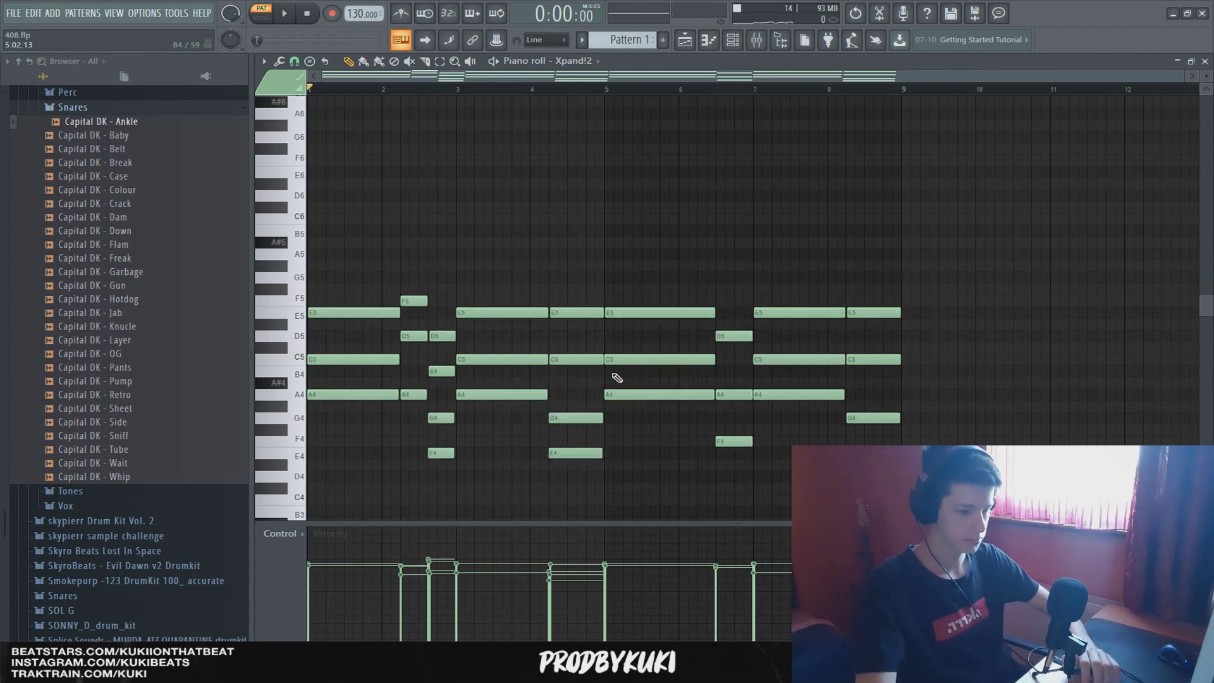
{"action": "key", "text": "space"}
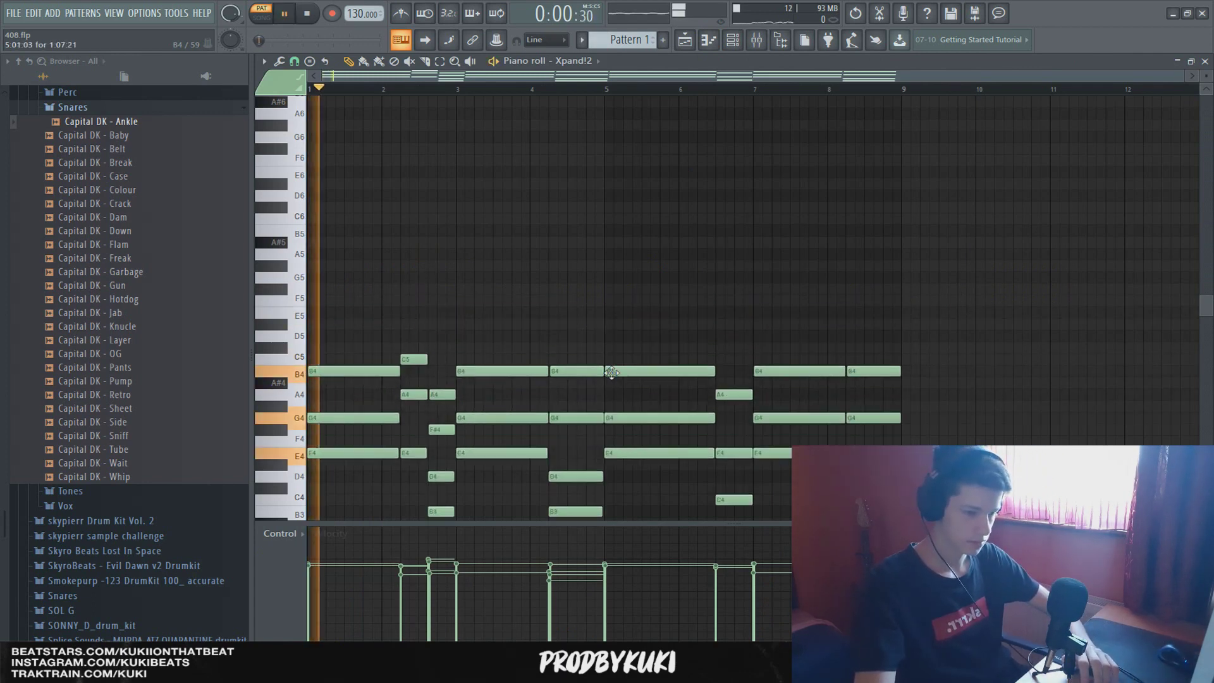
{"action": "scroll", "coordinate": [512, 234], "scroll_direction": "down", "scroll_amount": 3}
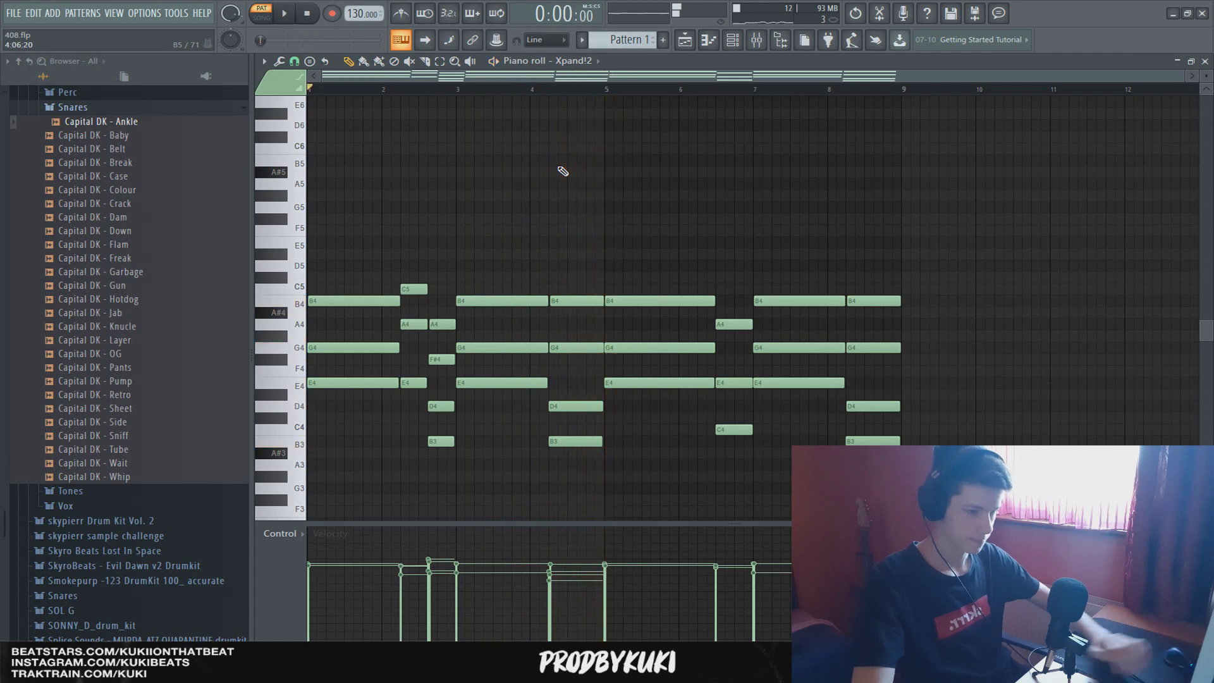
Transpose the progression up two semitones so it starts on F#4, A4 and C#5, and play it.
{"action": "key", "text": "shift+Up"}
{"action": "key", "text": "shift+Up"}
{"action": "key", "text": "space"}
{"action": "key", "text": "space"}
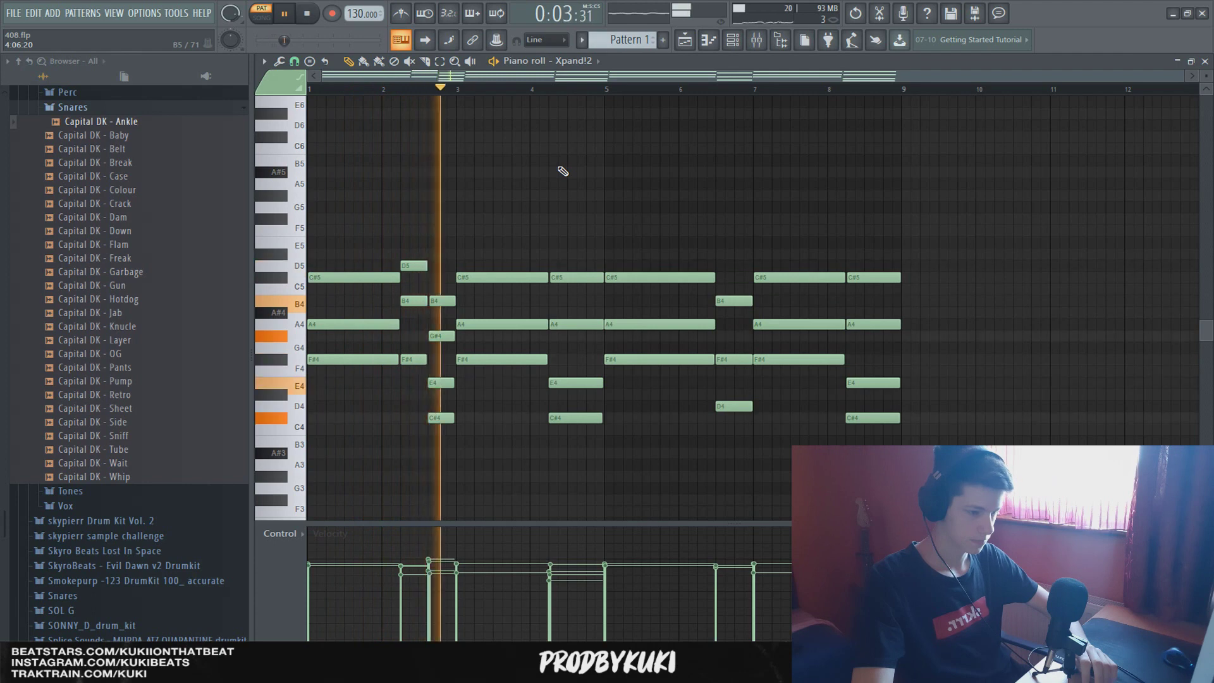
{"action": "key", "text": "space"}
Try the progression one semitone higher, play it, and transpose it back down one semitone.
{"action": "key", "text": "shift+Up"}
{"action": "key", "text": "space"}
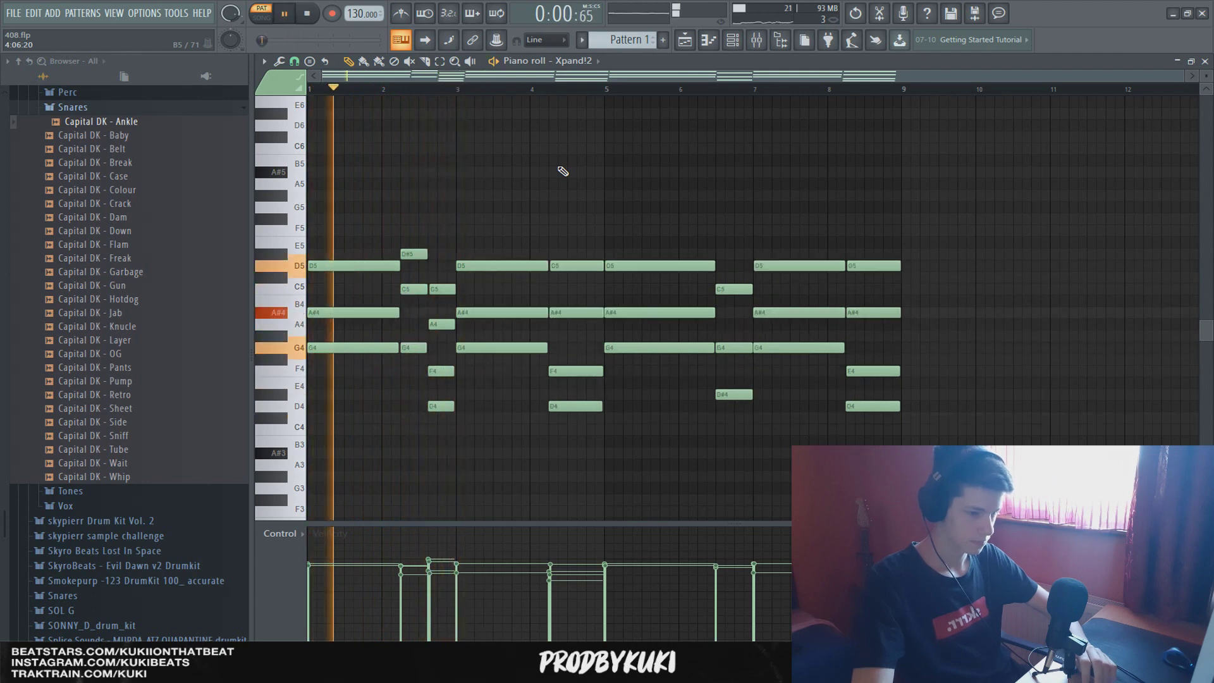
{"action": "key", "text": "space"}
{"action": "key", "text": "shift+Down"}
{"action": "key", "text": "space"}
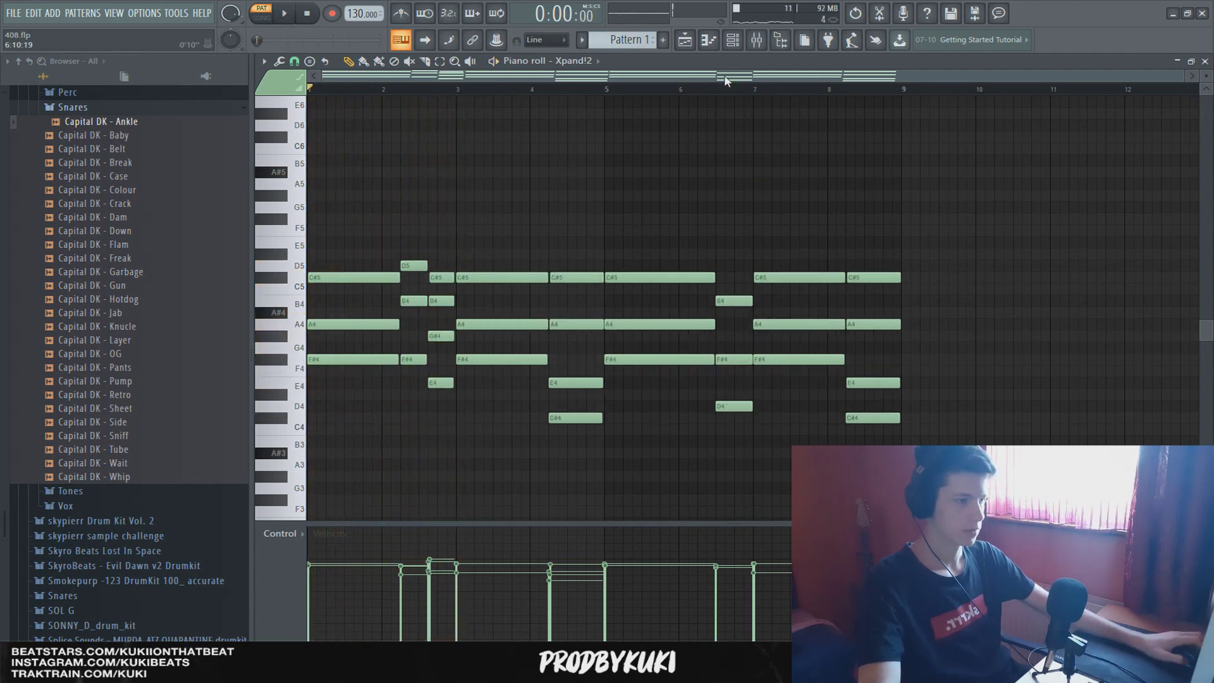
{"action": "left_click", "coordinate": [265, 61]}
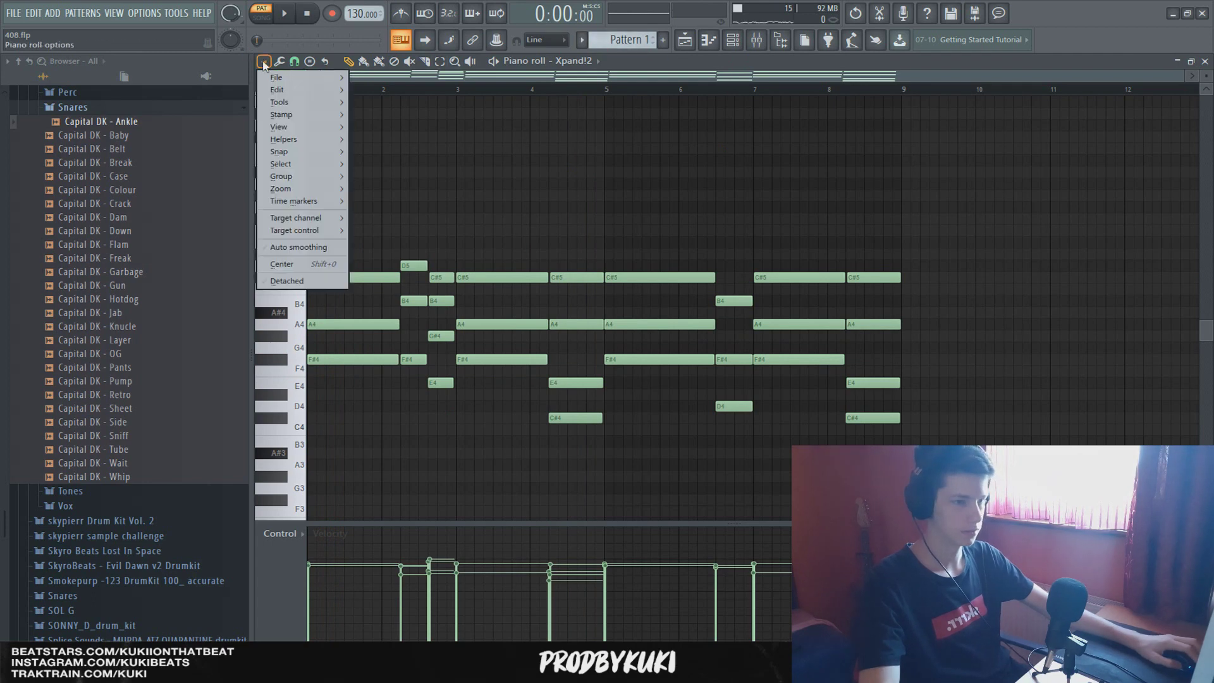
{"action": "left_click", "coordinate": [544, 234]}
Add an ElectraX instrument channel and play it with the same chord progression as Xpand!2.
{"action": "left_click", "coordinate": [734, 40]}
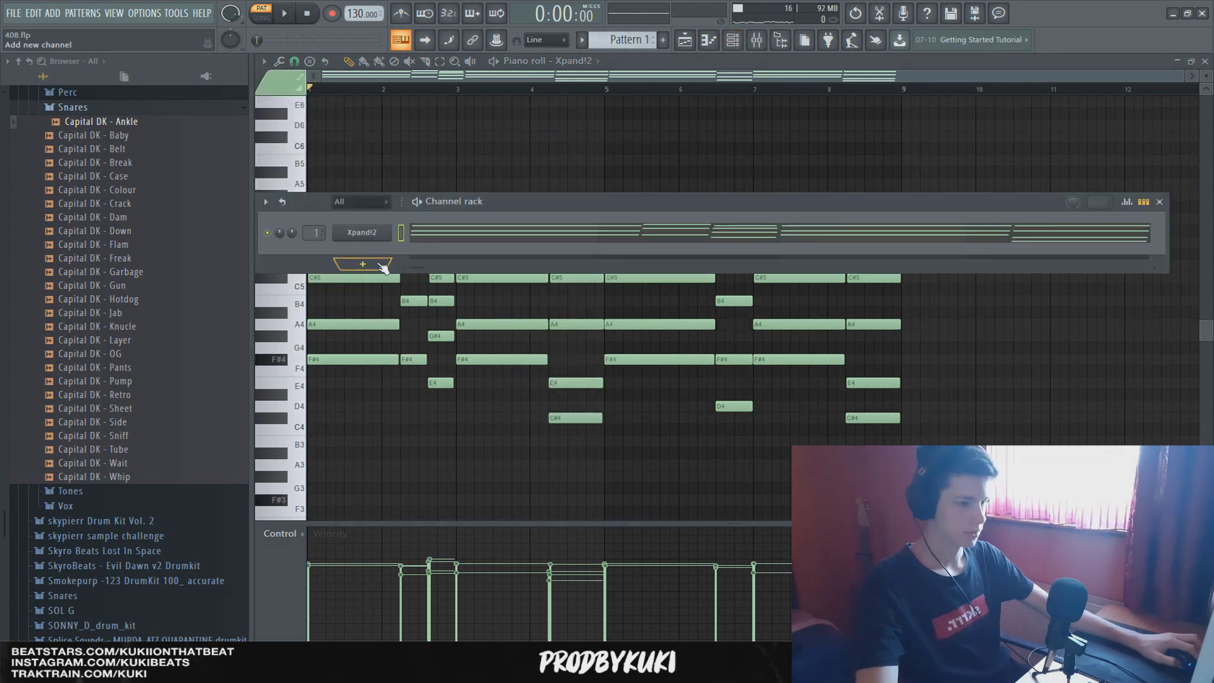
{"action": "left_click", "coordinate": [373, 265]}
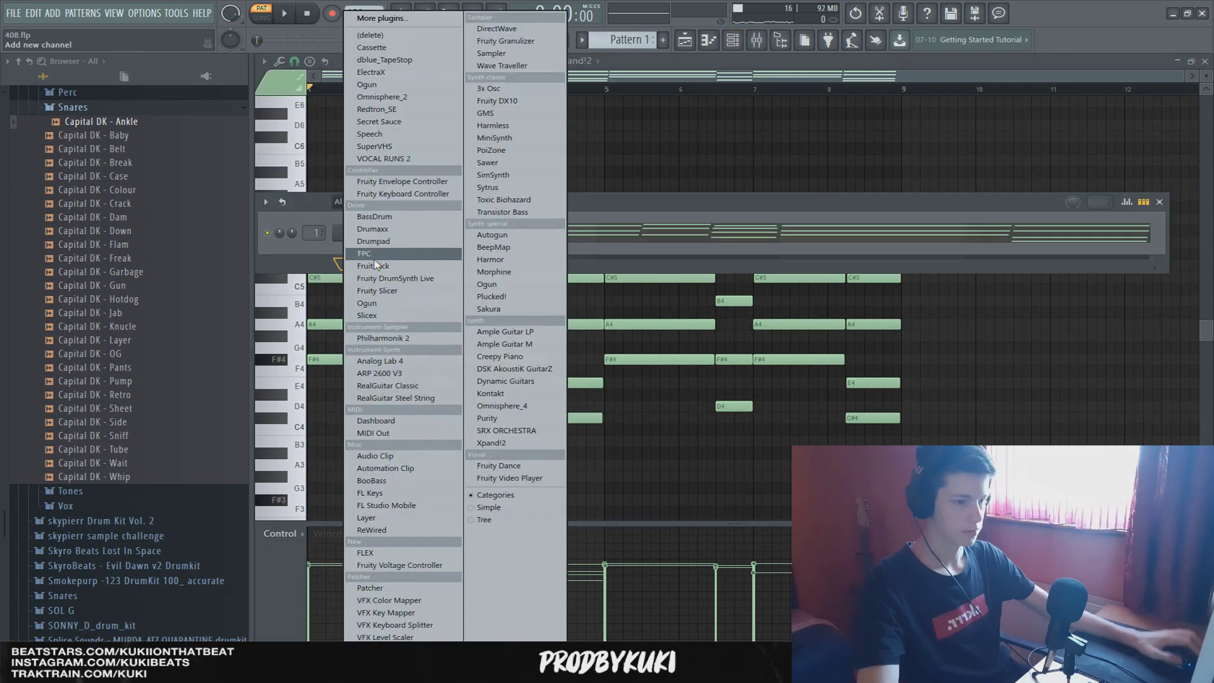
{"action": "left_click", "coordinate": [400, 72]}
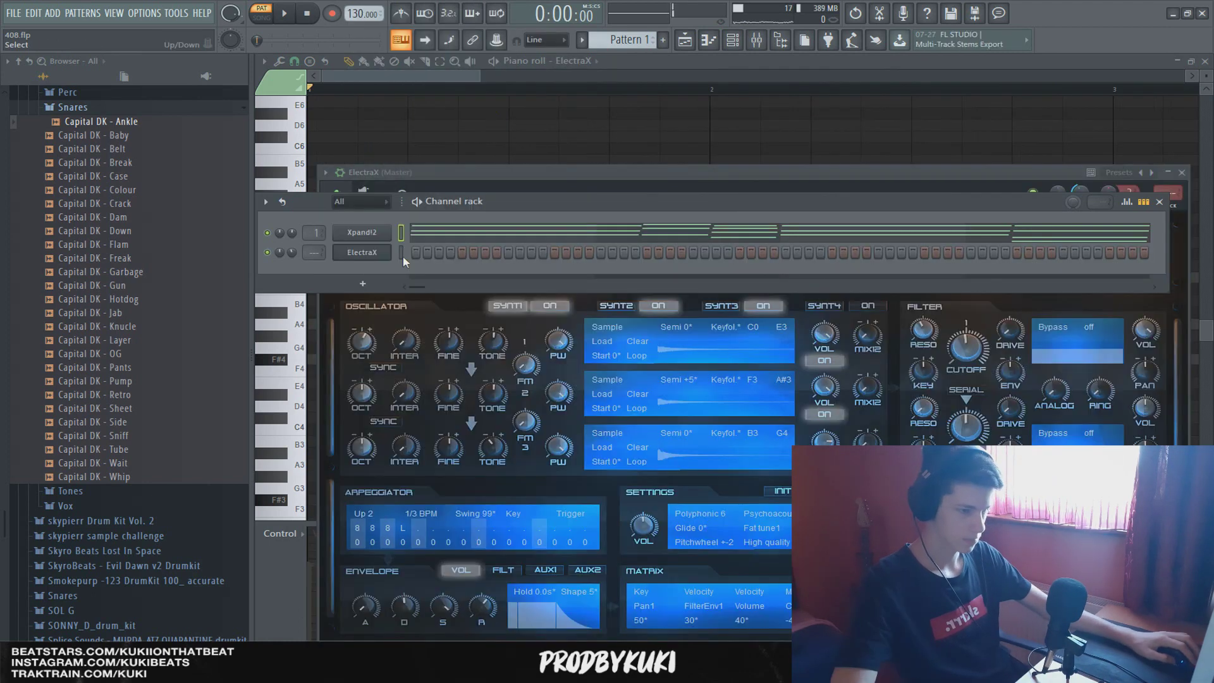
{"action": "key", "text": "space"}
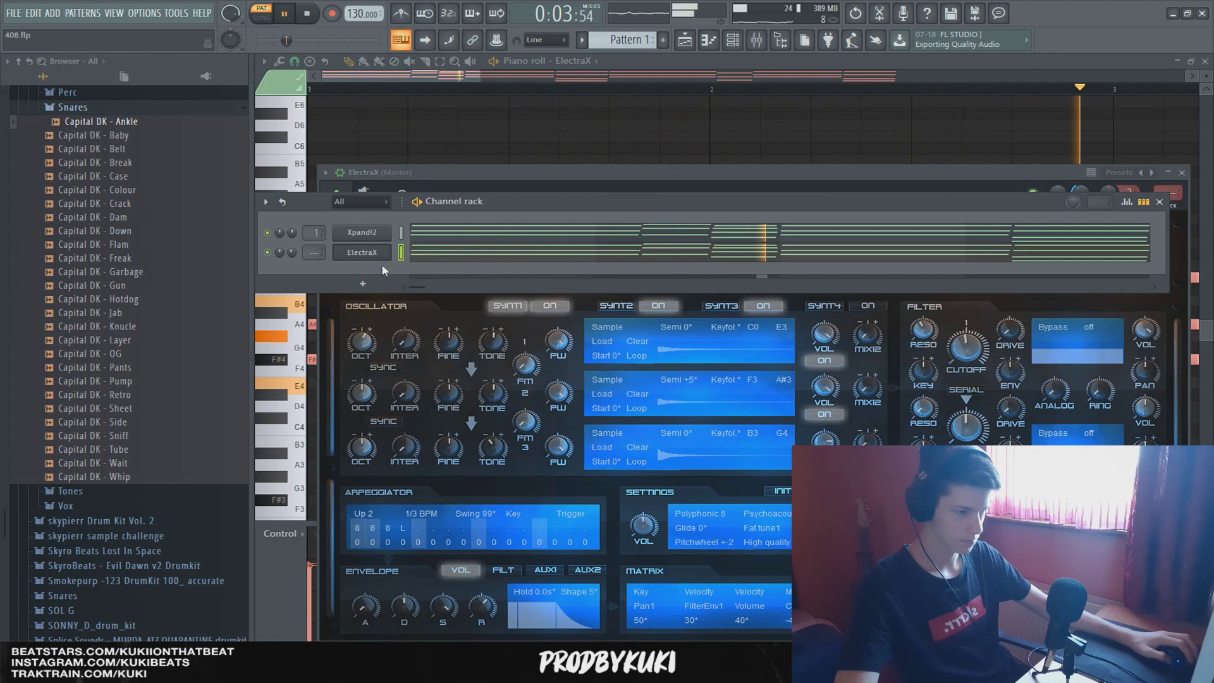
Stop playback, open the ElectraX channel settings and route the channel to mixer track 2.
{"action": "key", "text": "space"}
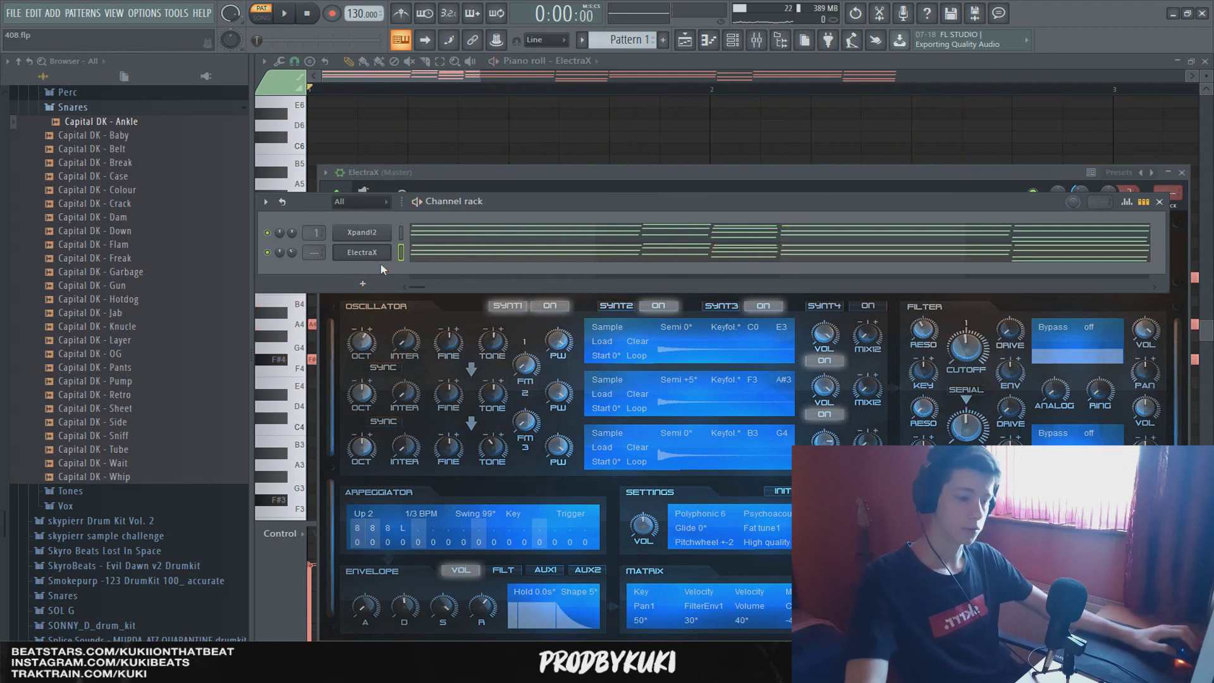
{"action": "left_click", "coordinate": [374, 253]}
{"action": "left_click", "coordinate": [374, 253]}
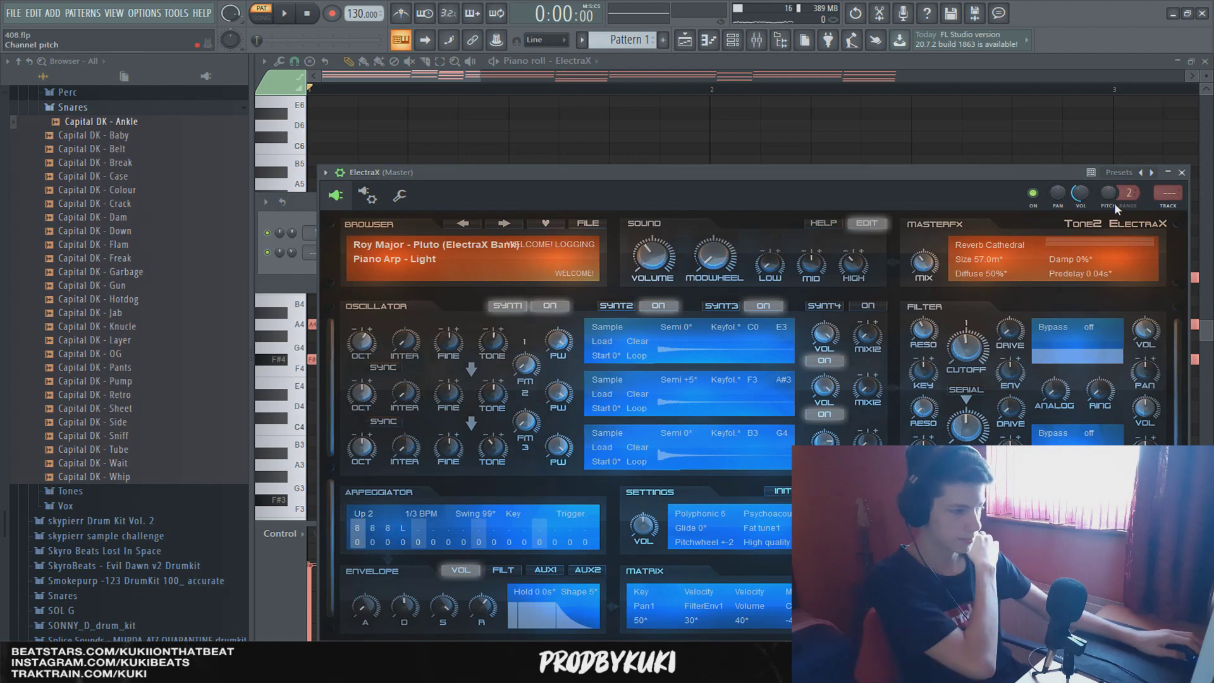
{"action": "double_click", "coordinate": [1159, 200]}
{"action": "key", "text": "space"}
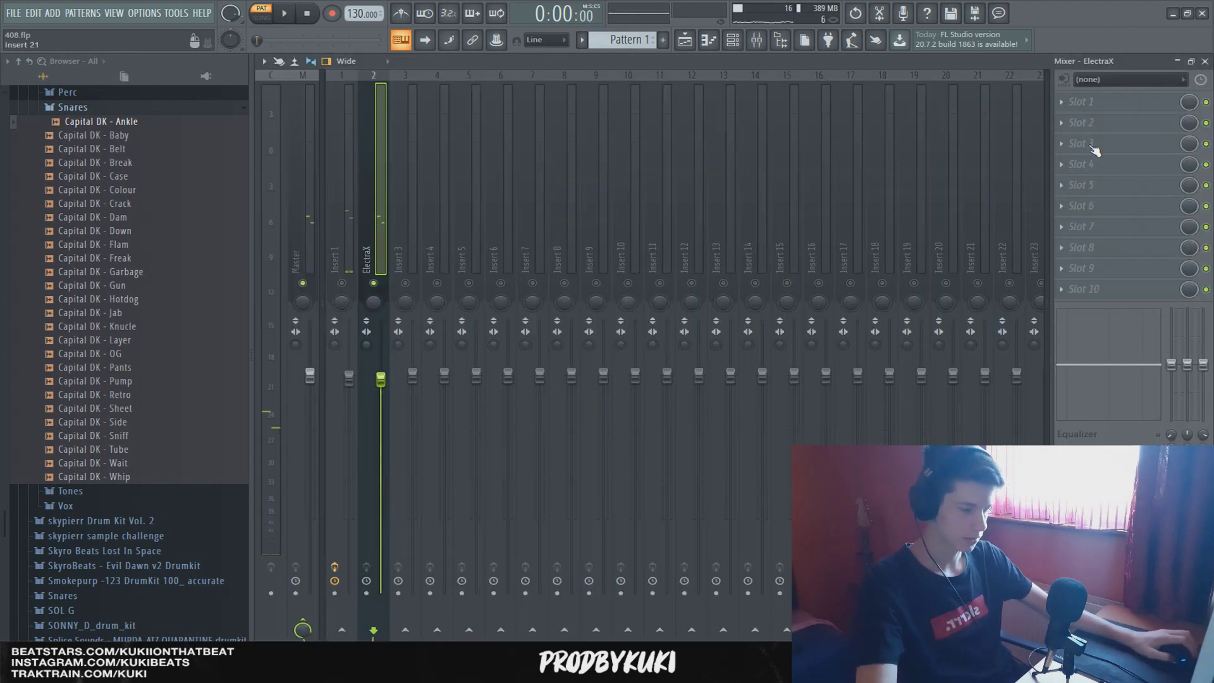
Add Fruity Parametric EQ 2 to the first effect slot of the ElectraX track with the 20Hz + 18kHz cut preset.
{"action": "left_click", "coordinate": [1095, 105]}
{"action": "left_click", "coordinate": [880, 139]}
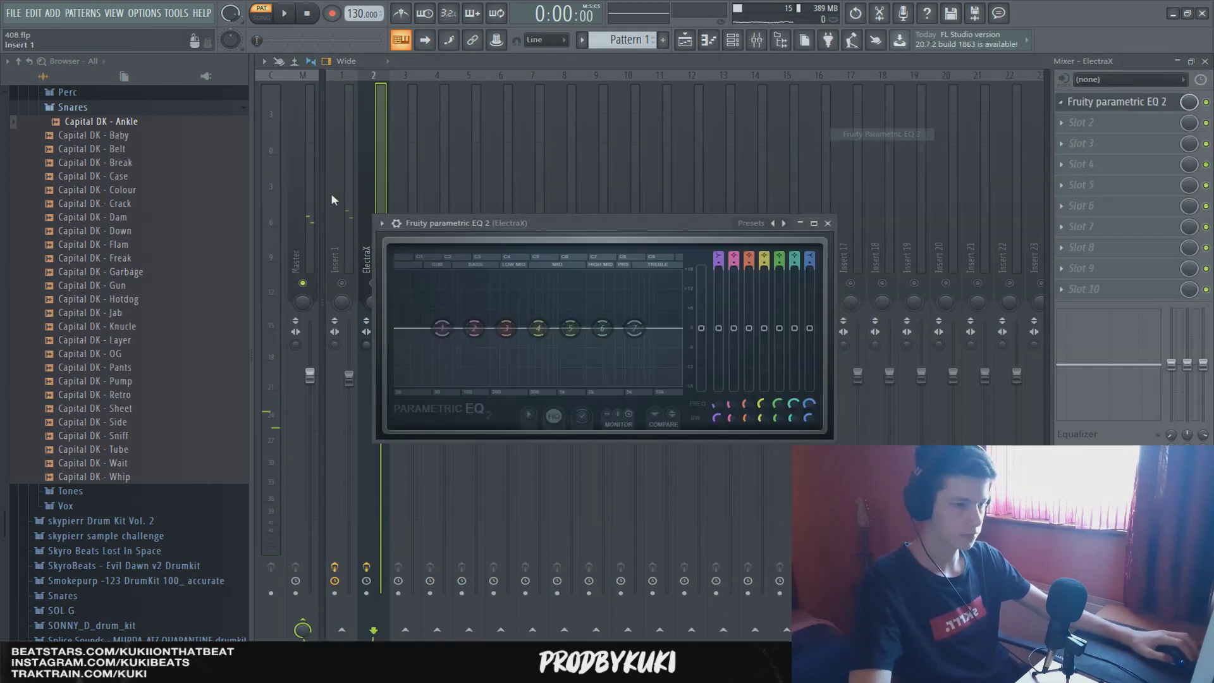
{"action": "left_click", "coordinate": [381, 223]}
{"action": "mouse_move", "coordinate": [446, 250]}
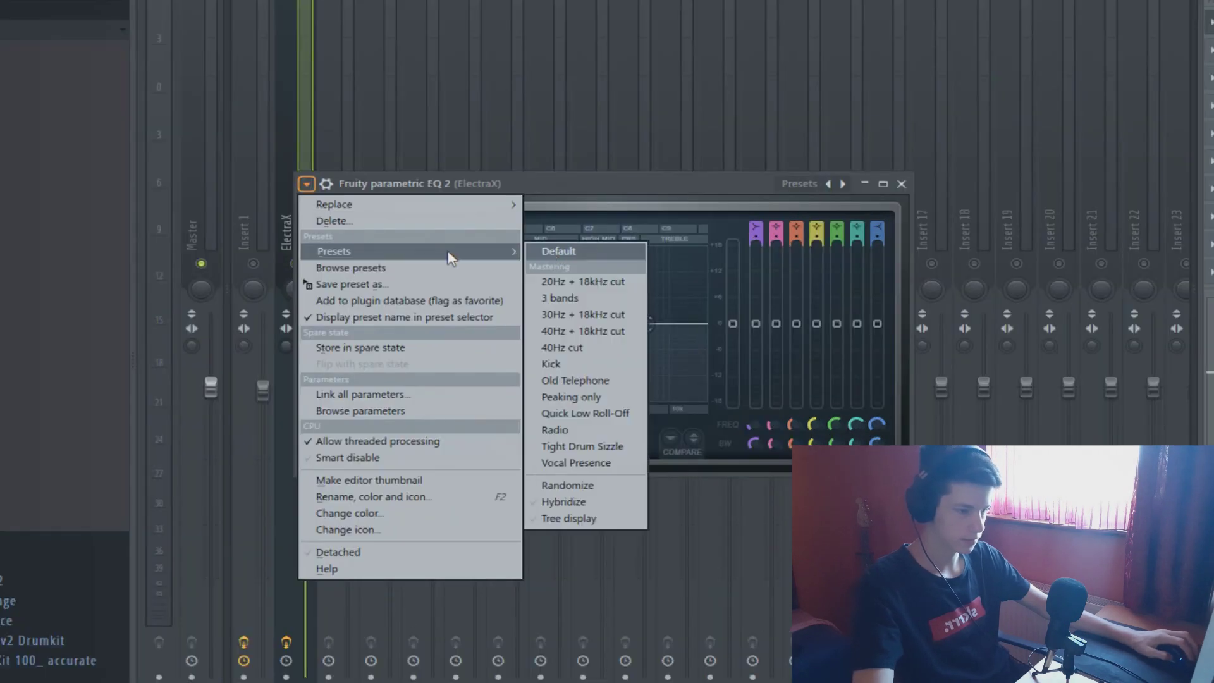
{"action": "left_click", "coordinate": [569, 277]}
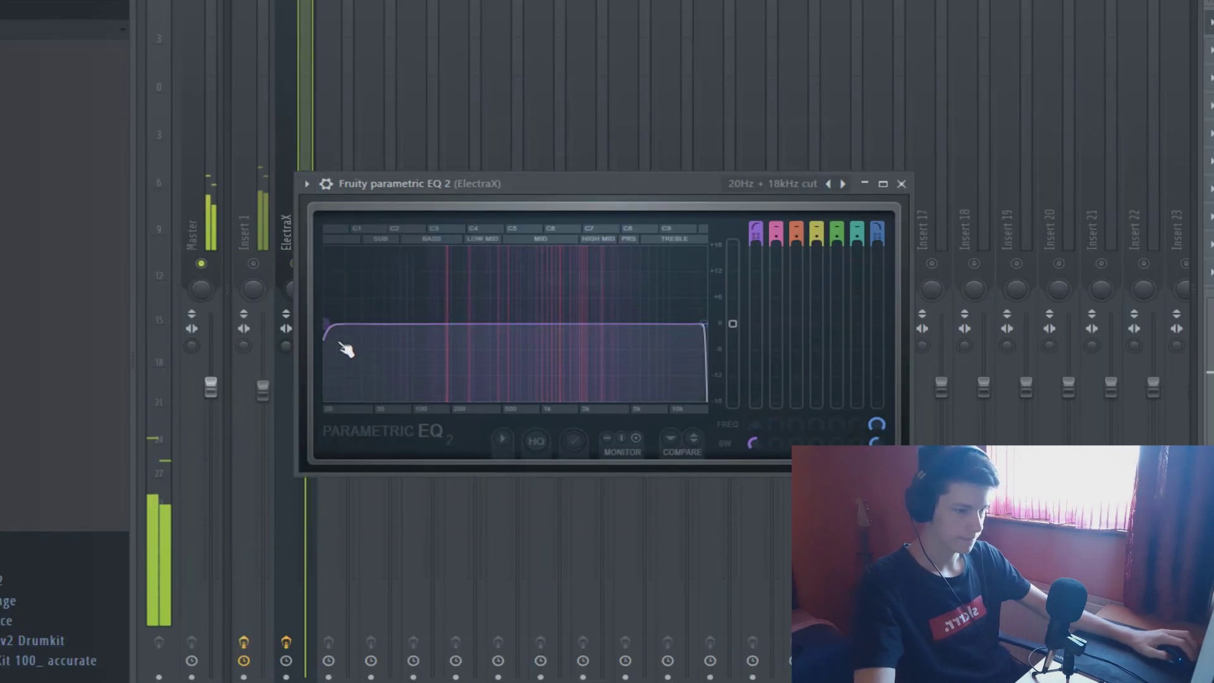
Raise the equalizer's low-cut frequency and lower its high-cut frequency so mainly the mids of ElectraX pass.
{"action": "left_click_drag", "start_coordinate": [341, 345], "coordinate": [449, 345]}
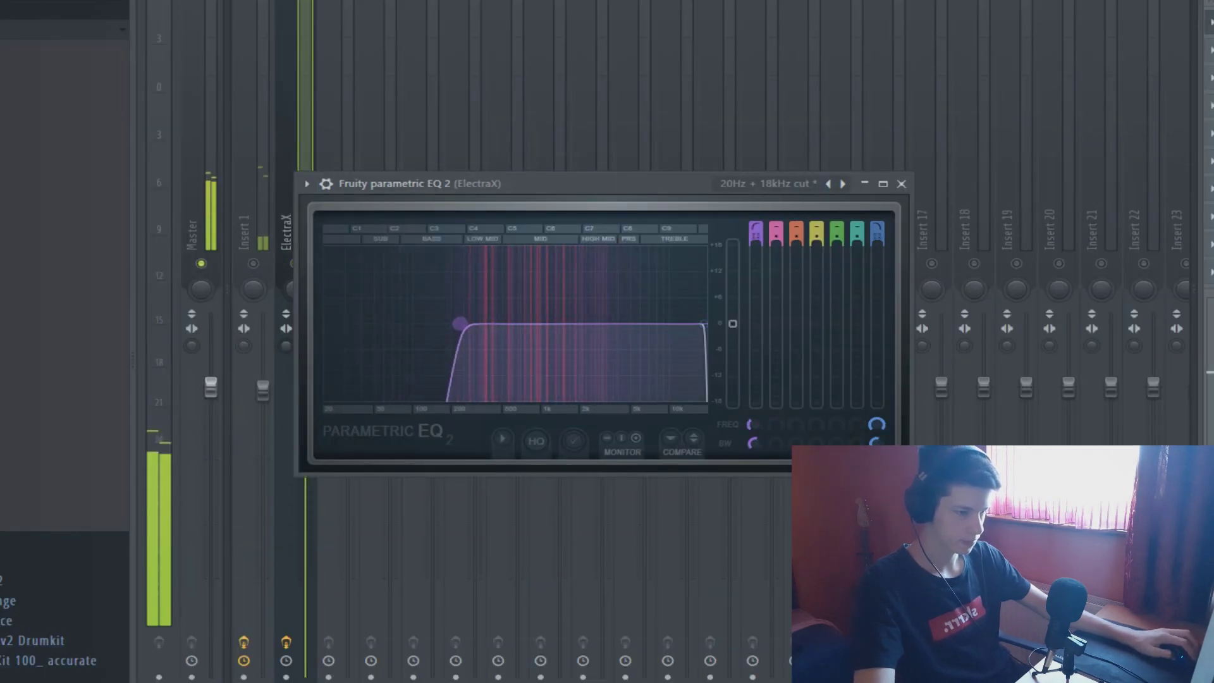
{"action": "left_click_drag", "start_coordinate": [706, 325], "coordinate": [623, 324]}
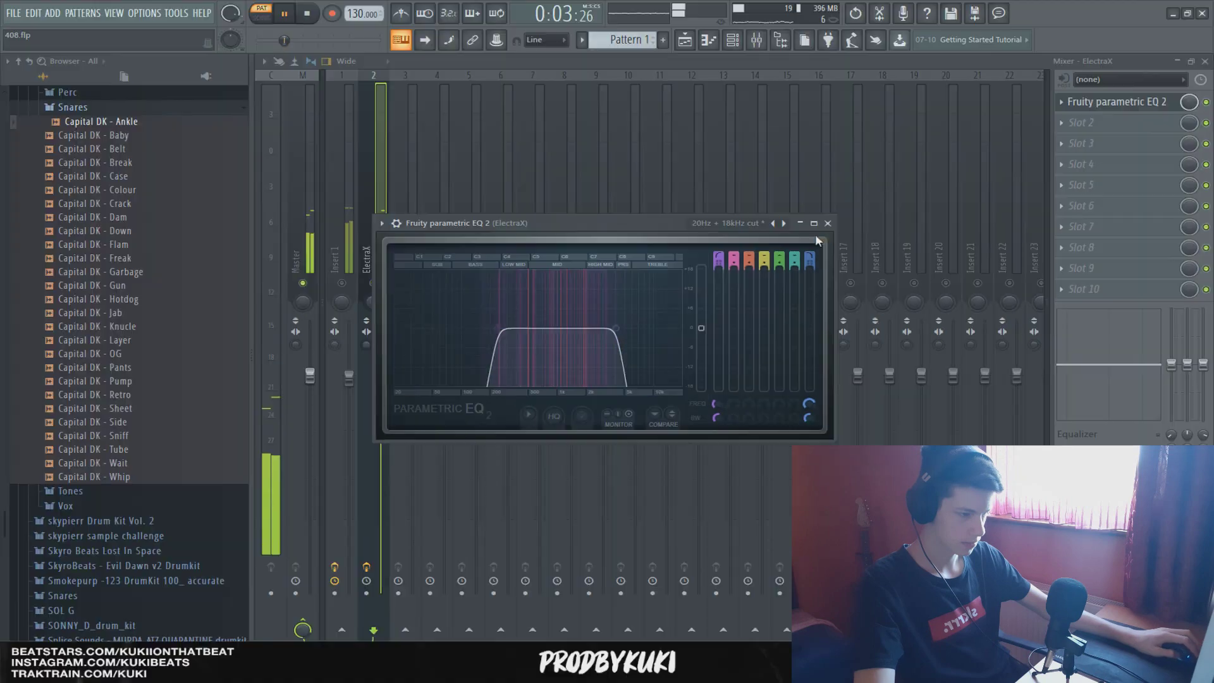
{"action": "left_click", "coordinate": [829, 224]}
Add HalfTime before the EQ on the ElectraX track, with a 1/2 loop, 80% mix and 217 Hz lower band limit.
{"action": "left_click", "coordinate": [1103, 124]}
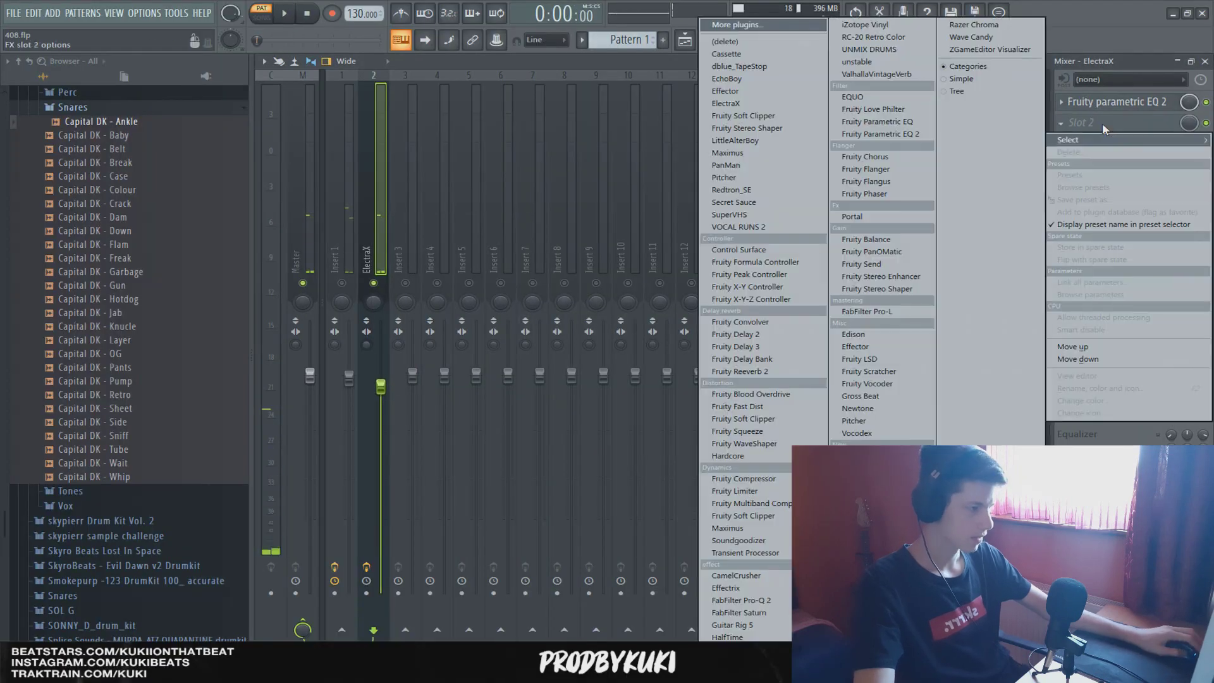
{"action": "left_click", "coordinate": [729, 637]}
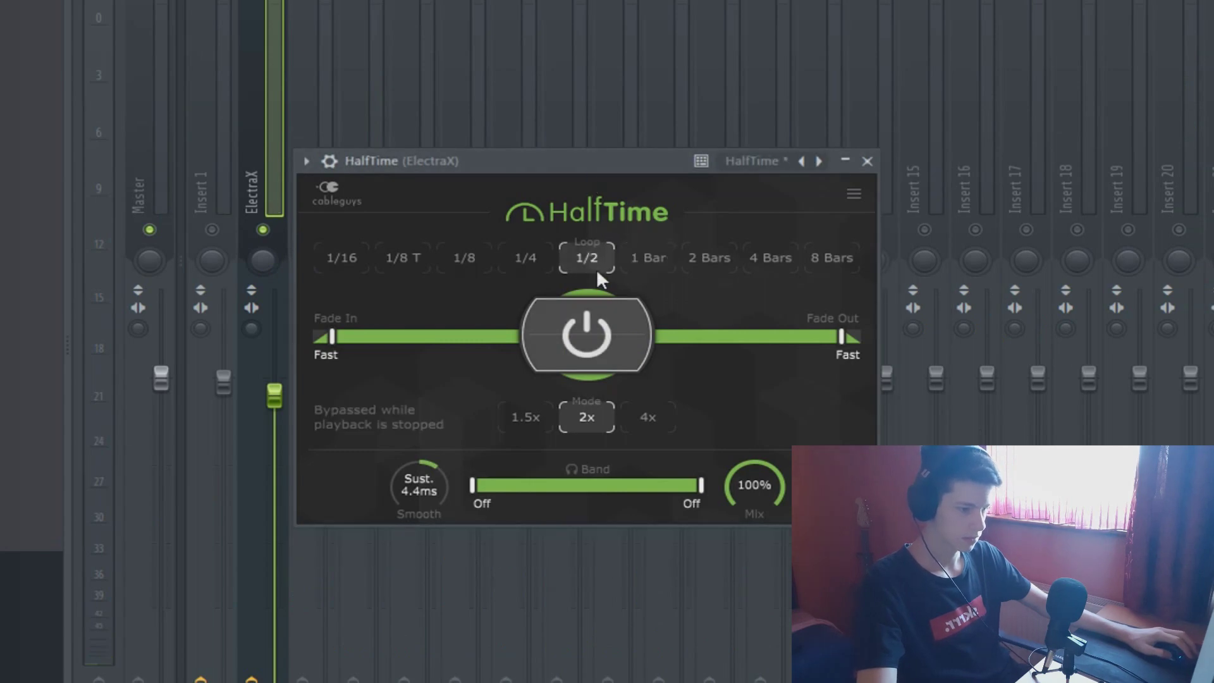
{"action": "key", "text": "space"}
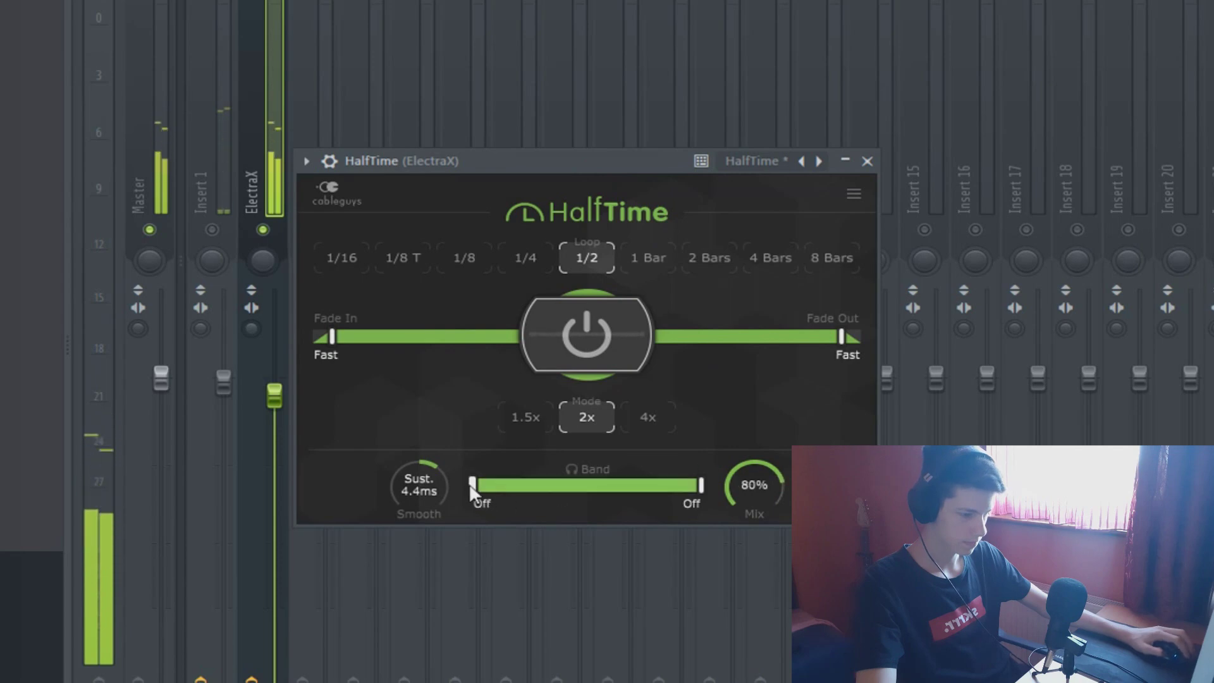
{"action": "left_click_drag", "start_coordinate": [471, 485], "coordinate": [516, 485]}
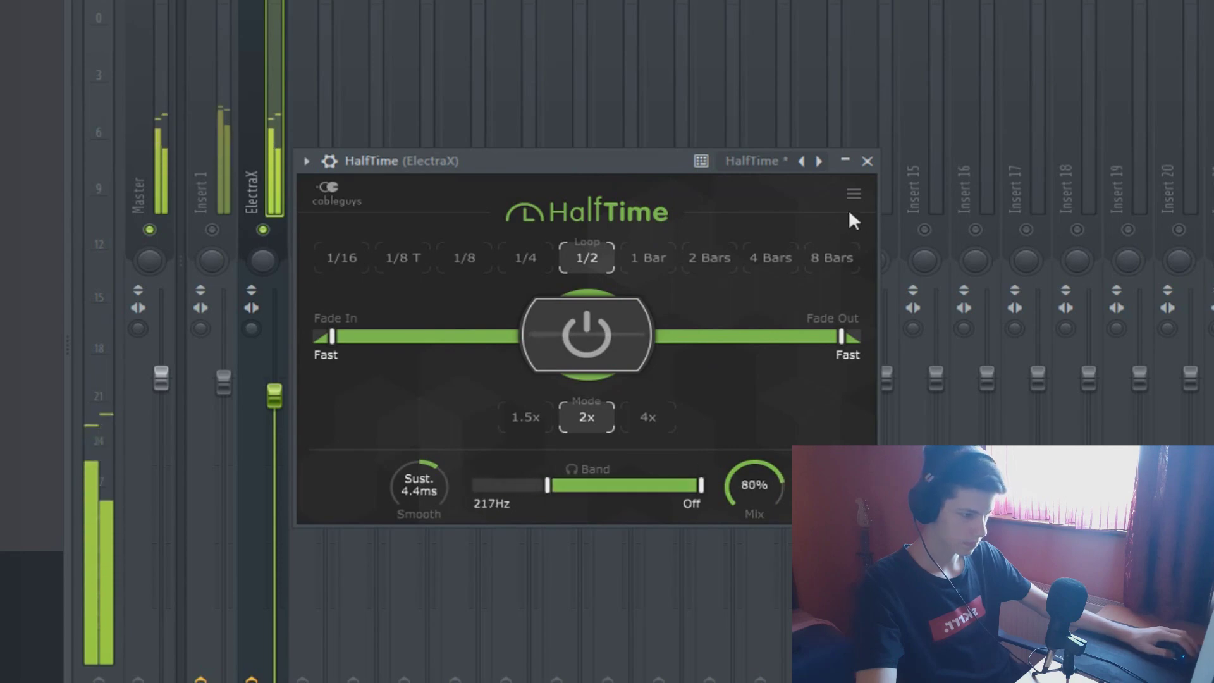
{"action": "left_click", "coordinate": [867, 162]}
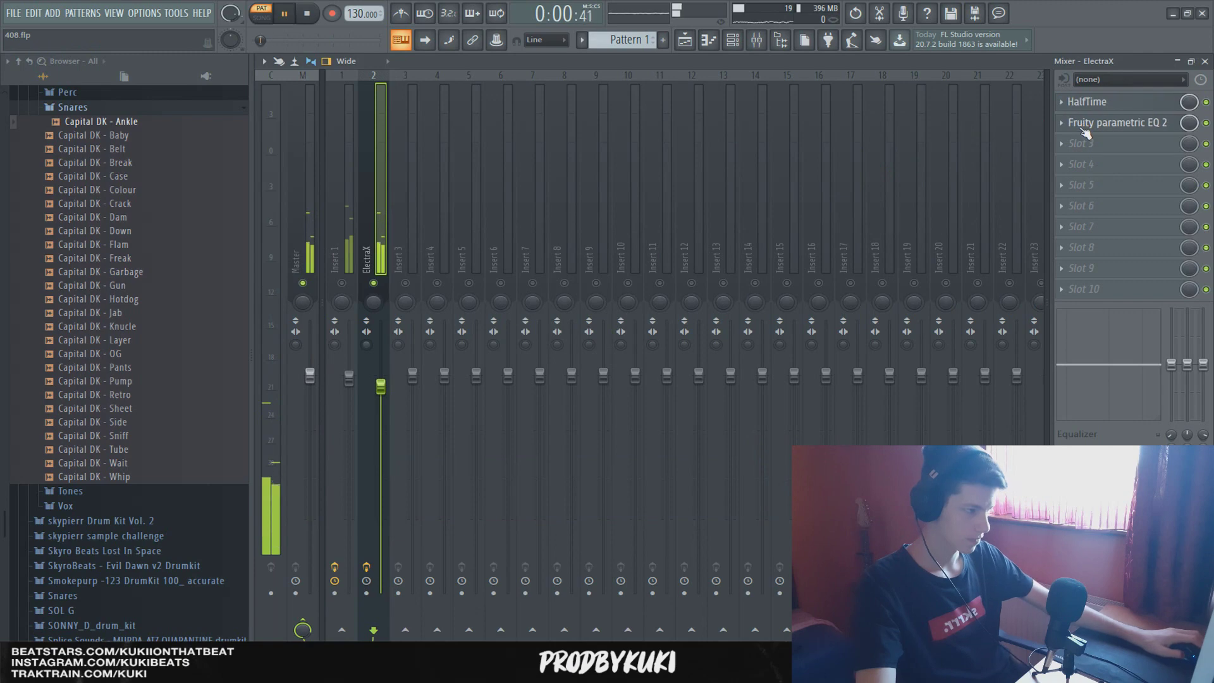
Transpose all ElectraX chord notes up one octave so the progression starts on F#5, A5 and C#6, and play it.
{"action": "key", "text": "space"}
{"action": "key", "text": "F7"}
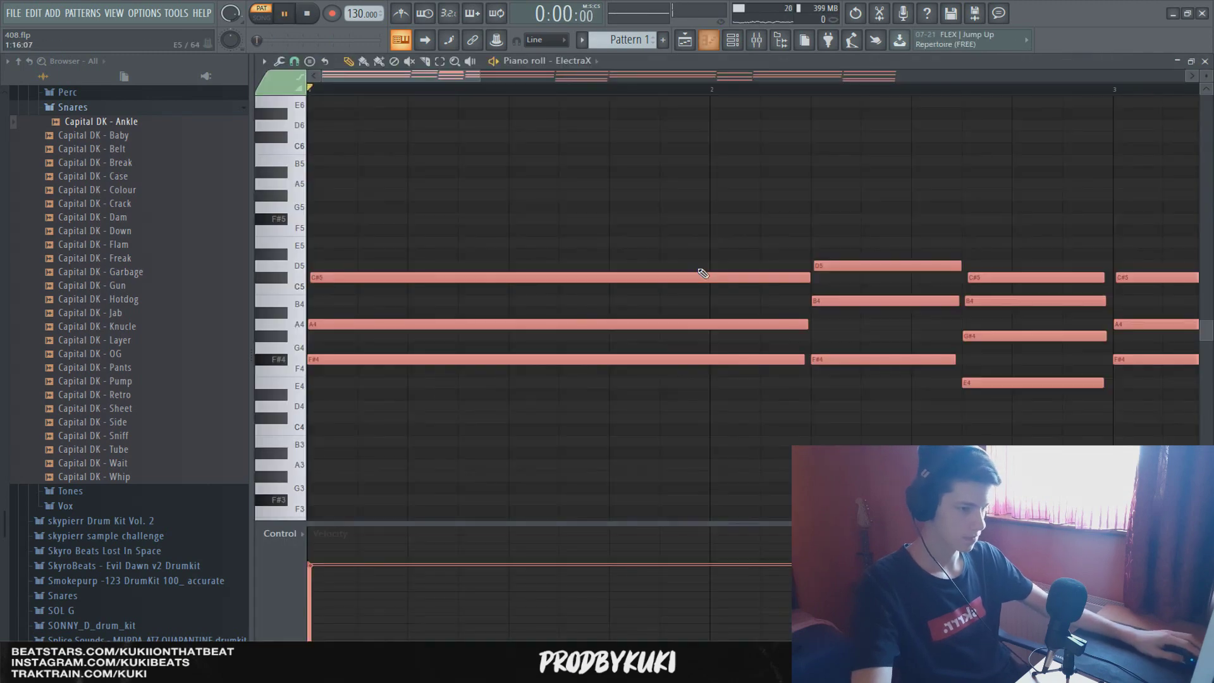
{"action": "key", "text": "space"}
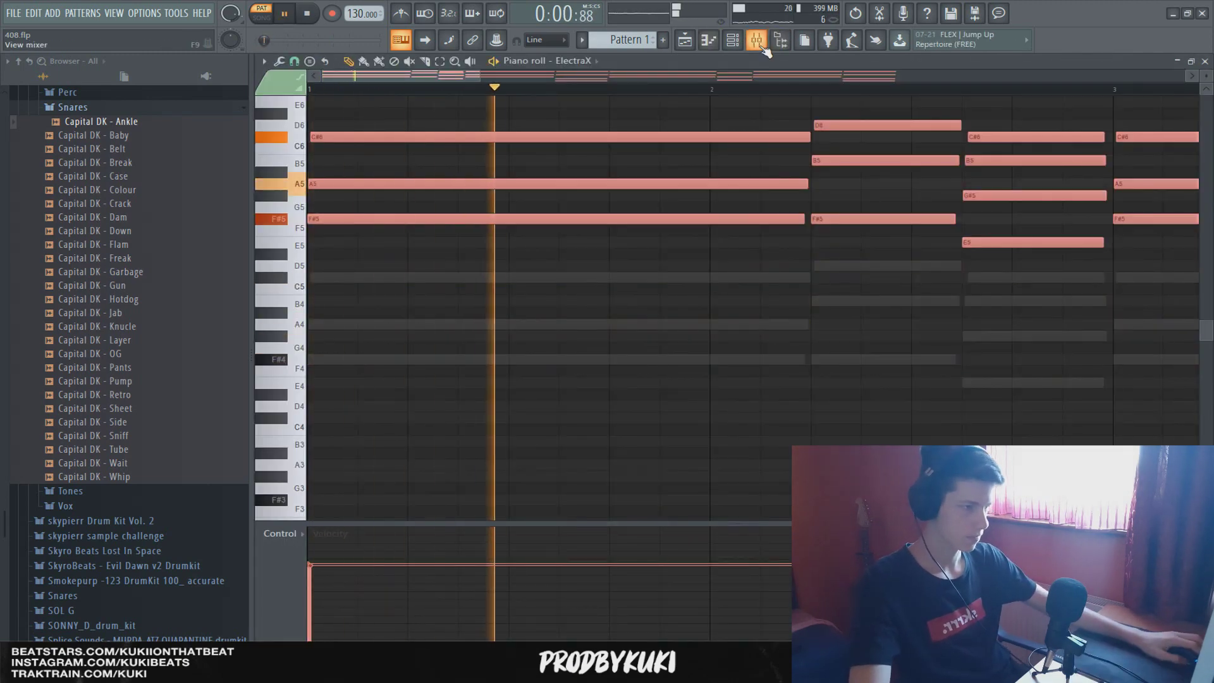
Set HalfTime's mix to 50% and lower the ElectraX mixer track's volume while listening.
{"action": "key", "text": "F7"}
{"action": "left_click", "coordinate": [1138, 105]}
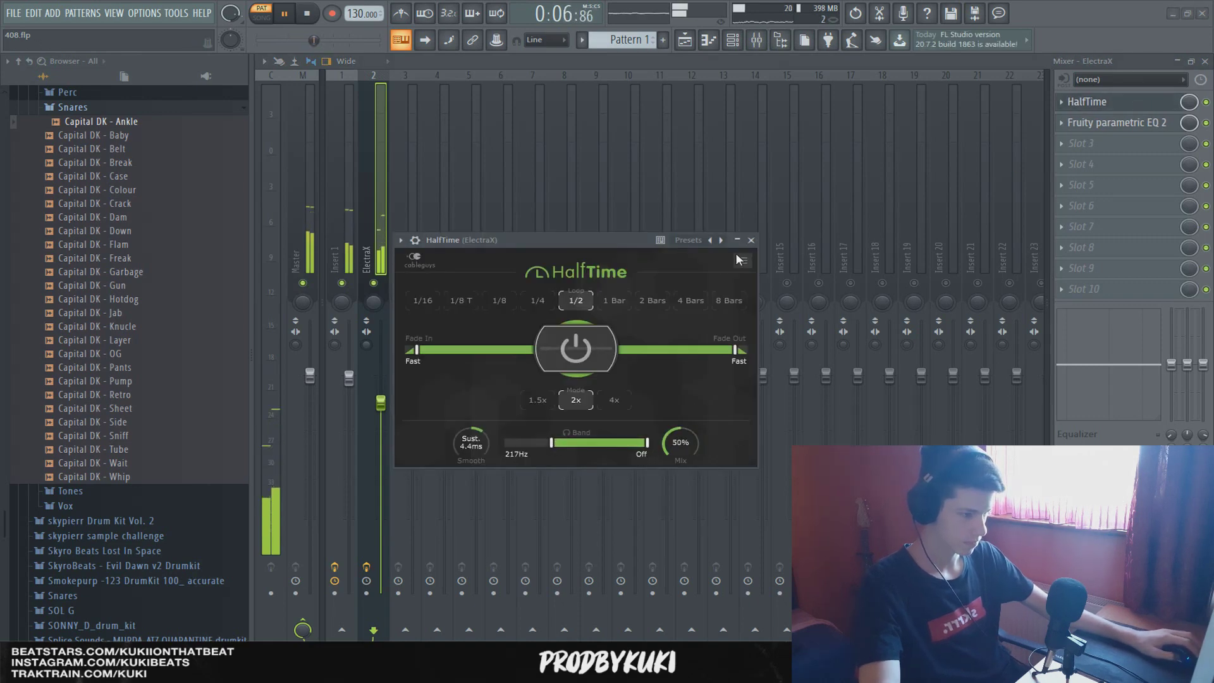
{"action": "left_click", "coordinate": [751, 240]}
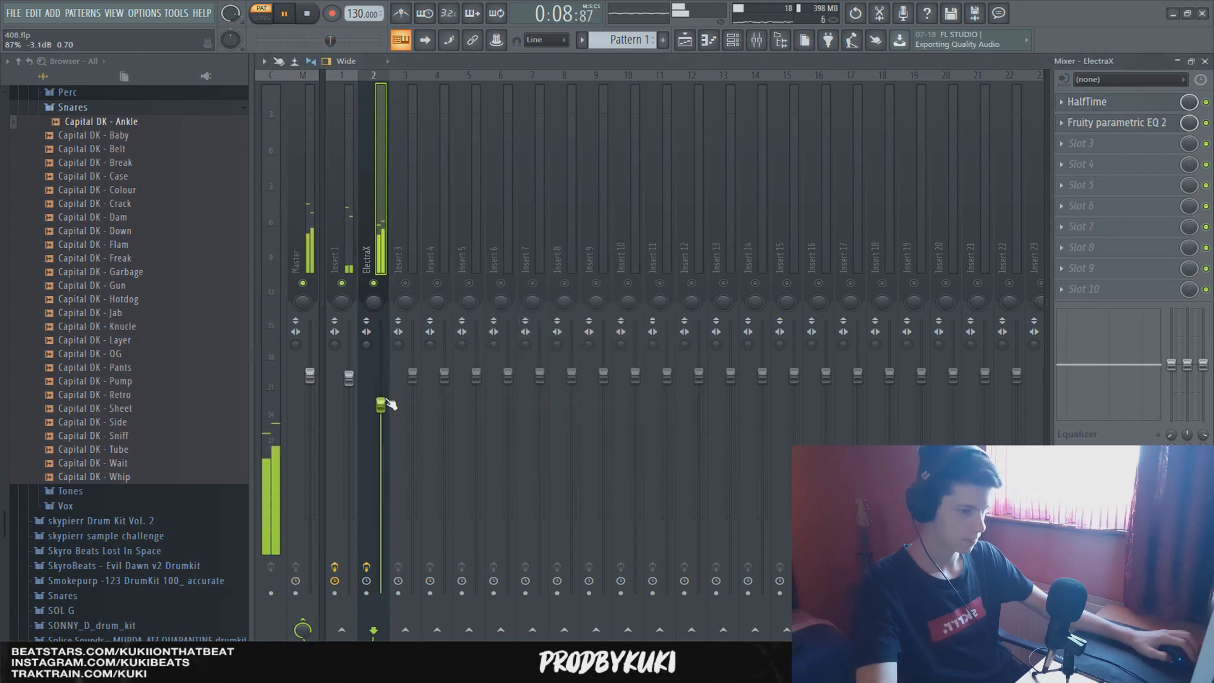
{"action": "key", "text": "space"}
Add ValhallaVintageVerb to the third effect slot of the ElectraX track with a 10.4% mix and 1.27 s decay.
{"action": "left_click", "coordinate": [1096, 145]}
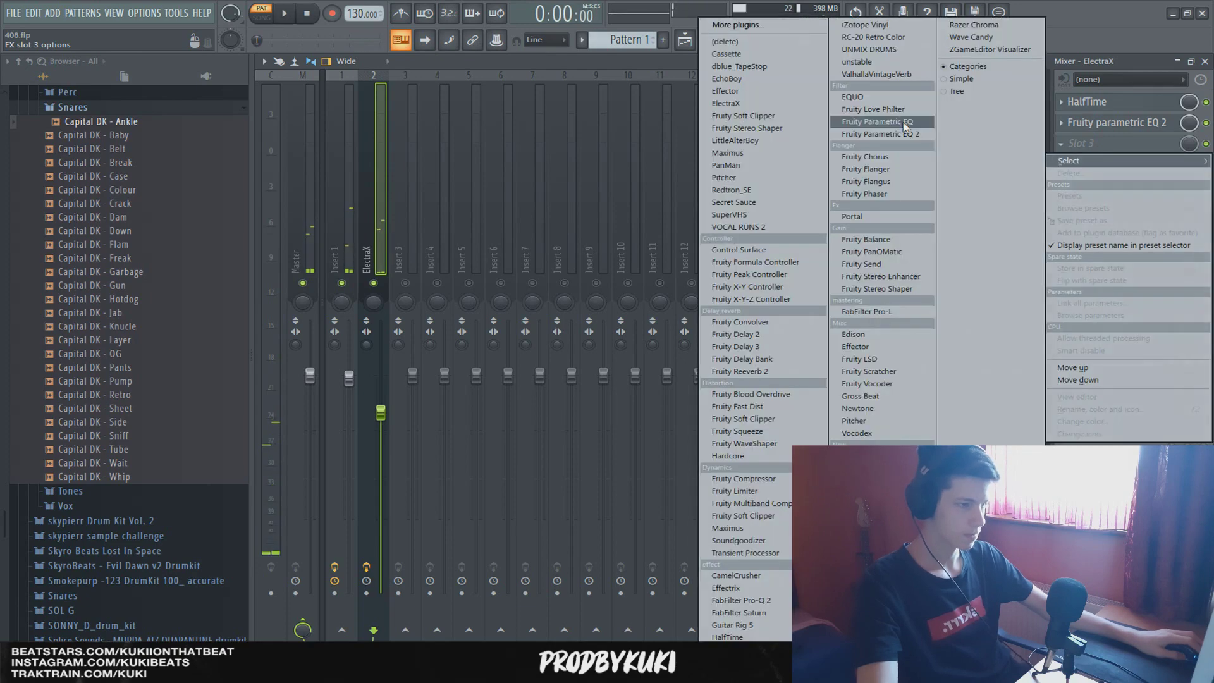
{"action": "left_click", "coordinate": [880, 74]}
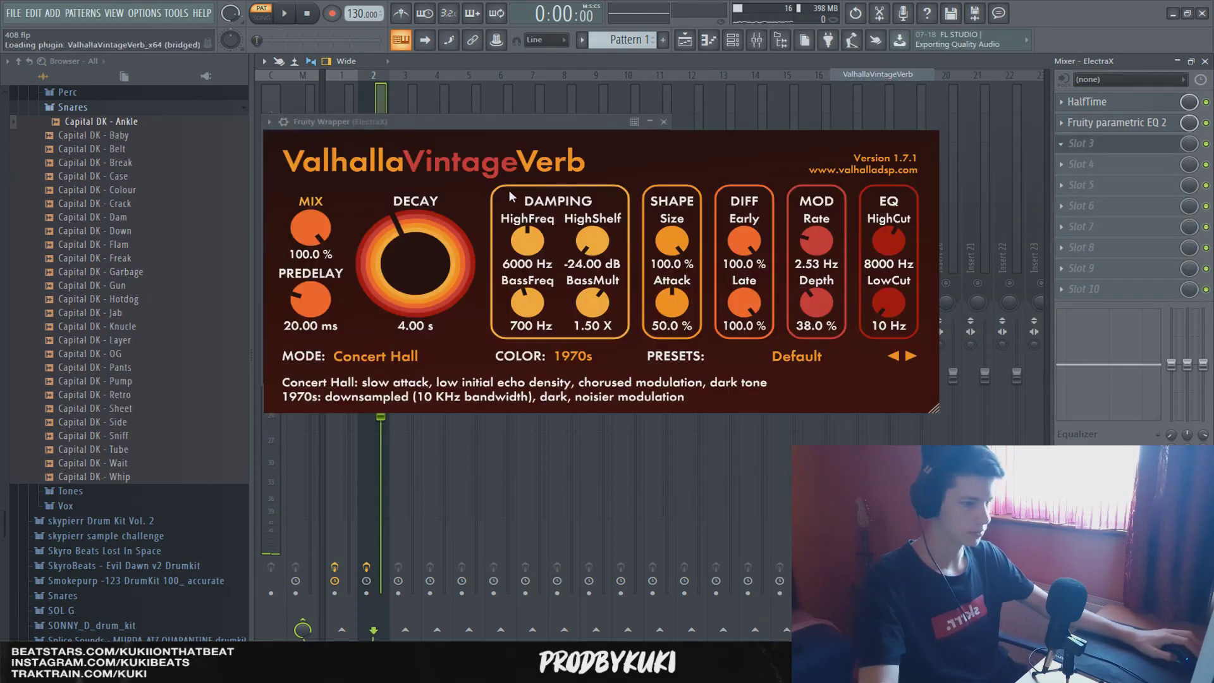
{"action": "left_click_drag", "start_coordinate": [418, 232], "coordinate": [414, 272]}
{"action": "left_click_drag", "start_coordinate": [310, 229], "coordinate": [313, 345]}
{"action": "key", "text": "space"}
{"action": "left_click_drag", "start_coordinate": [305, 235], "coordinate": [305, 259]}
{"action": "left_click_drag", "start_coordinate": [405, 253], "coordinate": [406, 278]}
{"action": "left_click_drag", "start_coordinate": [310, 231], "coordinate": [312, 259]}
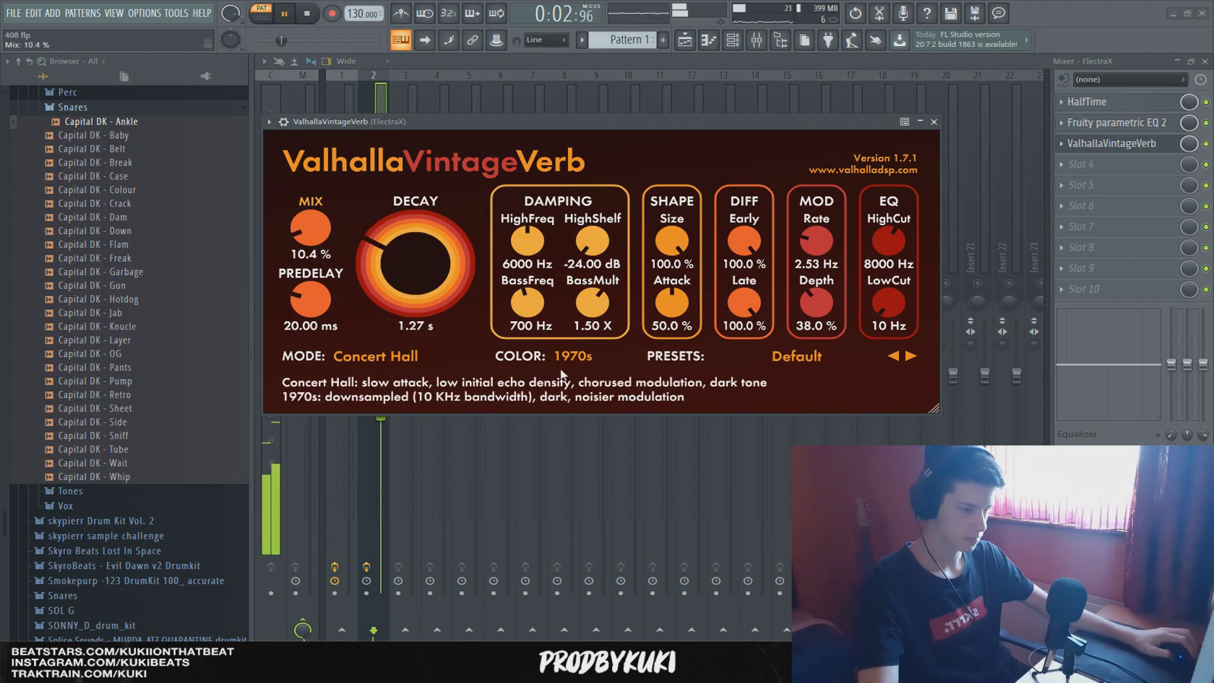
{"action": "left_click", "coordinate": [594, 403]}
{"action": "left_click", "coordinate": [934, 122]}
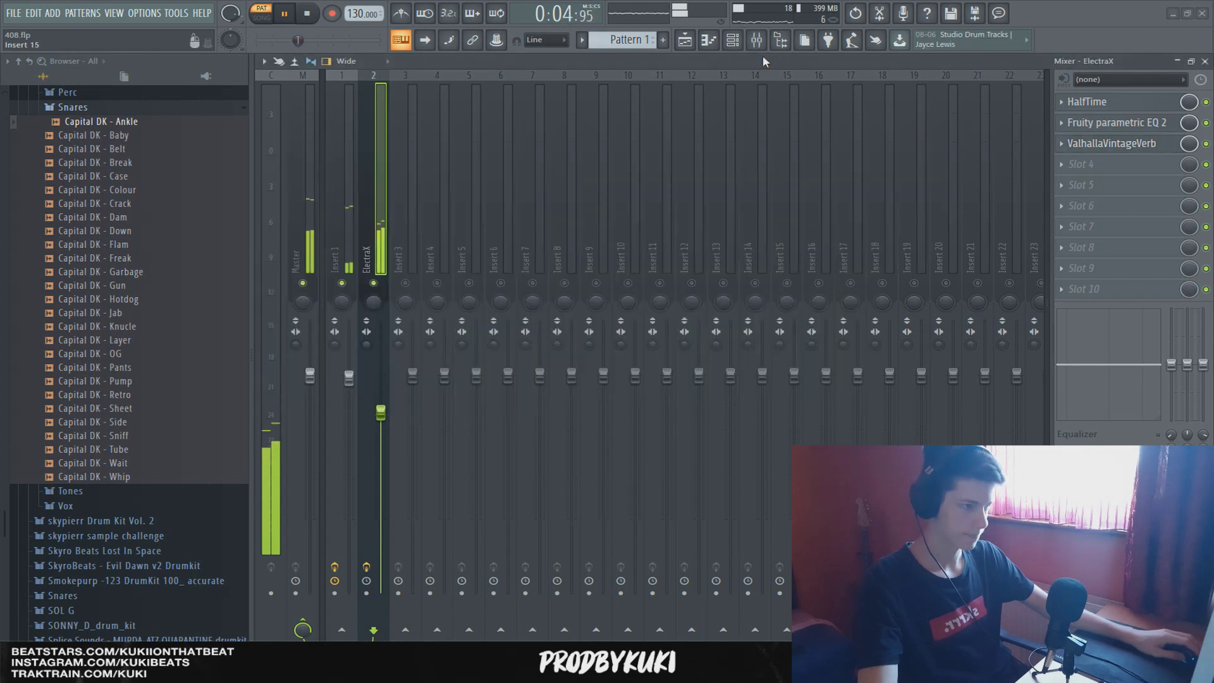
Add Capital DK Dream, Crackle and White samples from the Simon Servida kit, sequencing Crackle every second step and White on each bar's ninth step.
{"action": "key", "text": "space"}
{"action": "scroll", "coordinate": [125, 164], "scroll_direction": "up", "scroll_amount": 5}
{"action": "left_click", "coordinate": [124, 149]}
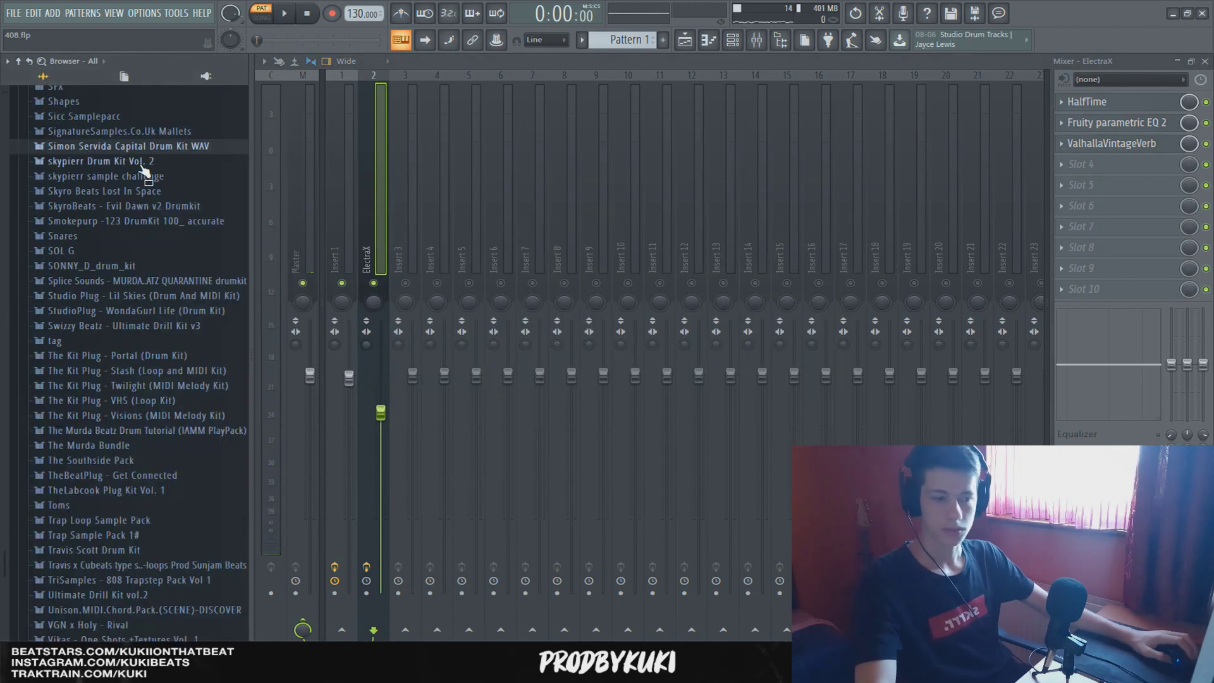
{"action": "left_click", "coordinate": [102, 146]}
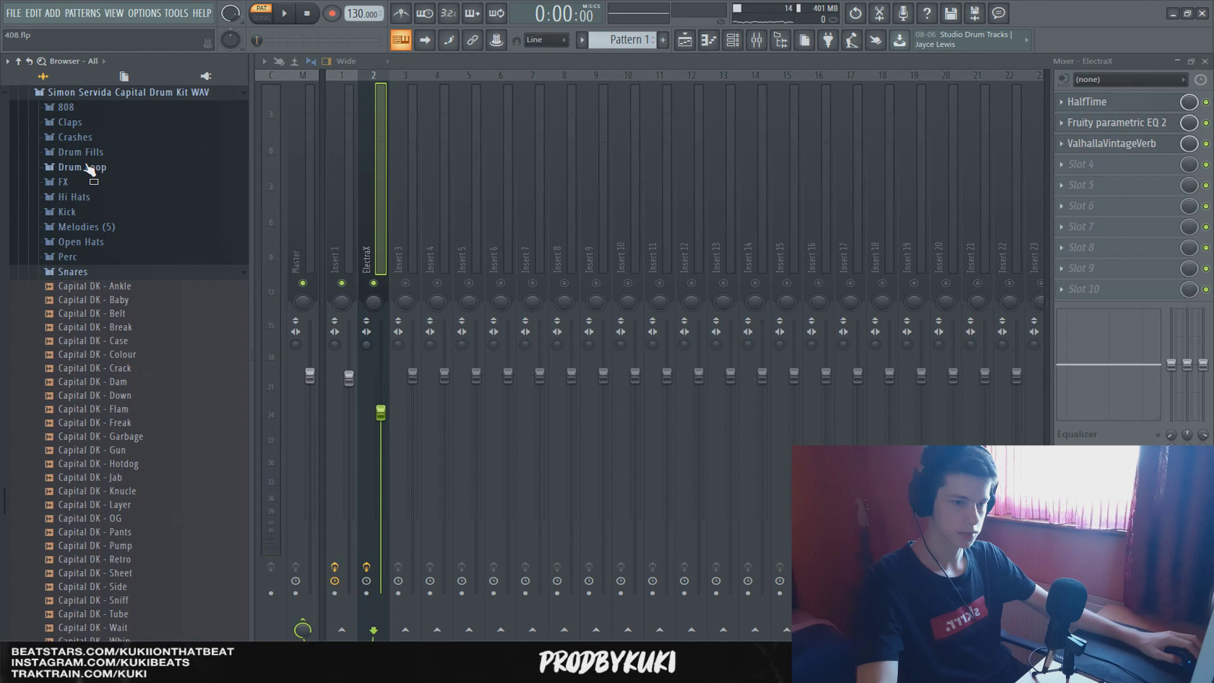
{"action": "left_click", "coordinate": [86, 118]}
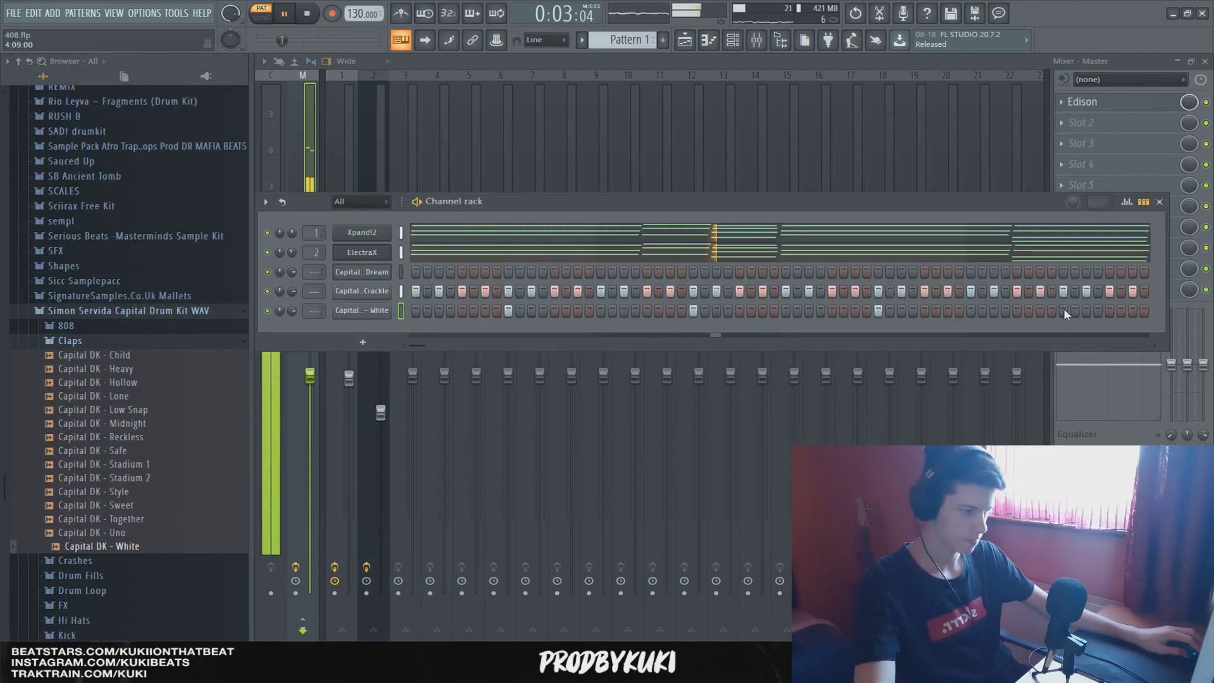
Place Capital DK - Dream notes on F#4 in bars 1 and 2, E4 late in bar 2, and F#4 at bar 3.
{"action": "right_click", "coordinate": [387, 270]}
{"action": "left_click", "coordinate": [411, 270]}
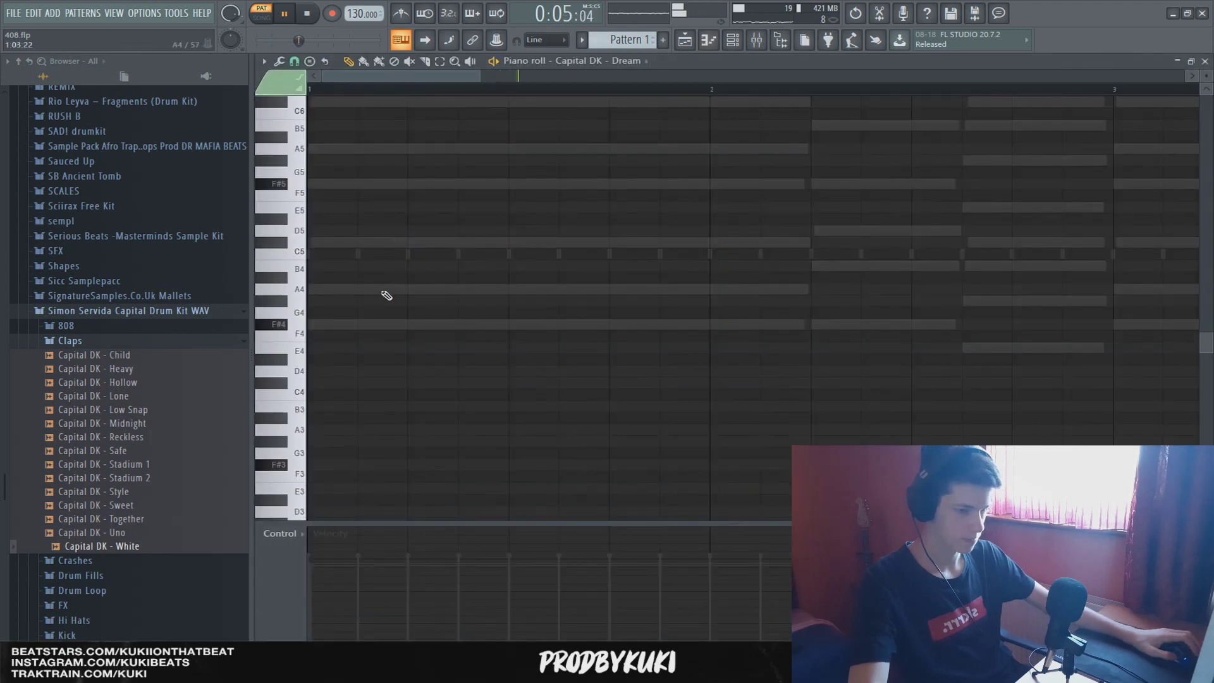
{"action": "scroll", "coordinate": [339, 319], "scroll_direction": "down", "scroll_amount": 3, "text": "ctrl"}
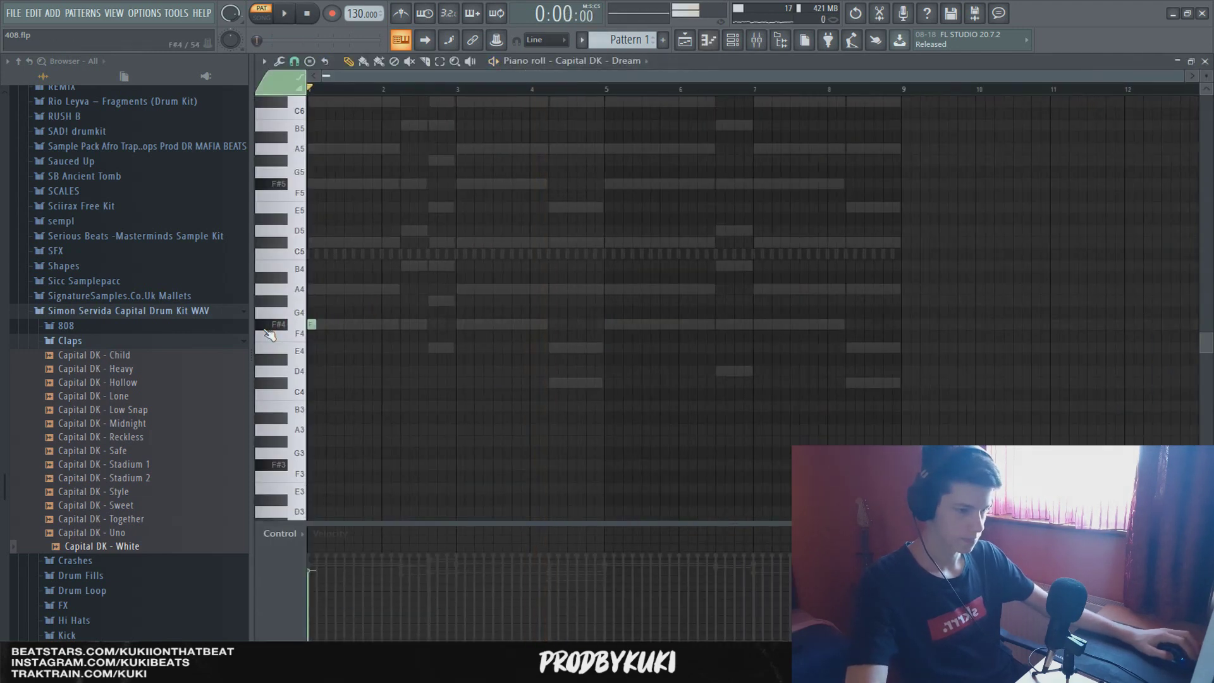
{"action": "key", "text": "space"}
{"action": "scroll", "coordinate": [312, 323], "scroll_direction": "up", "scroll_amount": 3, "text": "ctrl"}
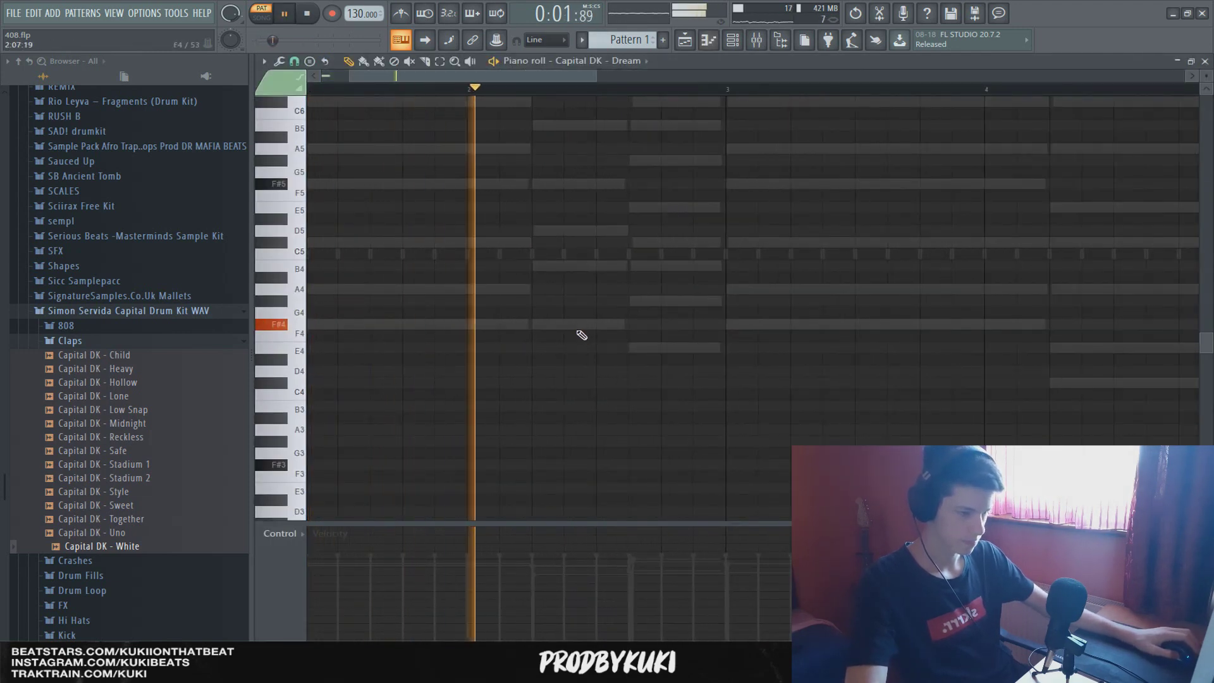
{"action": "left_click", "coordinate": [570, 324]}
{"action": "left_click", "coordinate": [669, 348]}
{"action": "left_click", "coordinate": [732, 324]}
{"action": "key", "text": "space"}
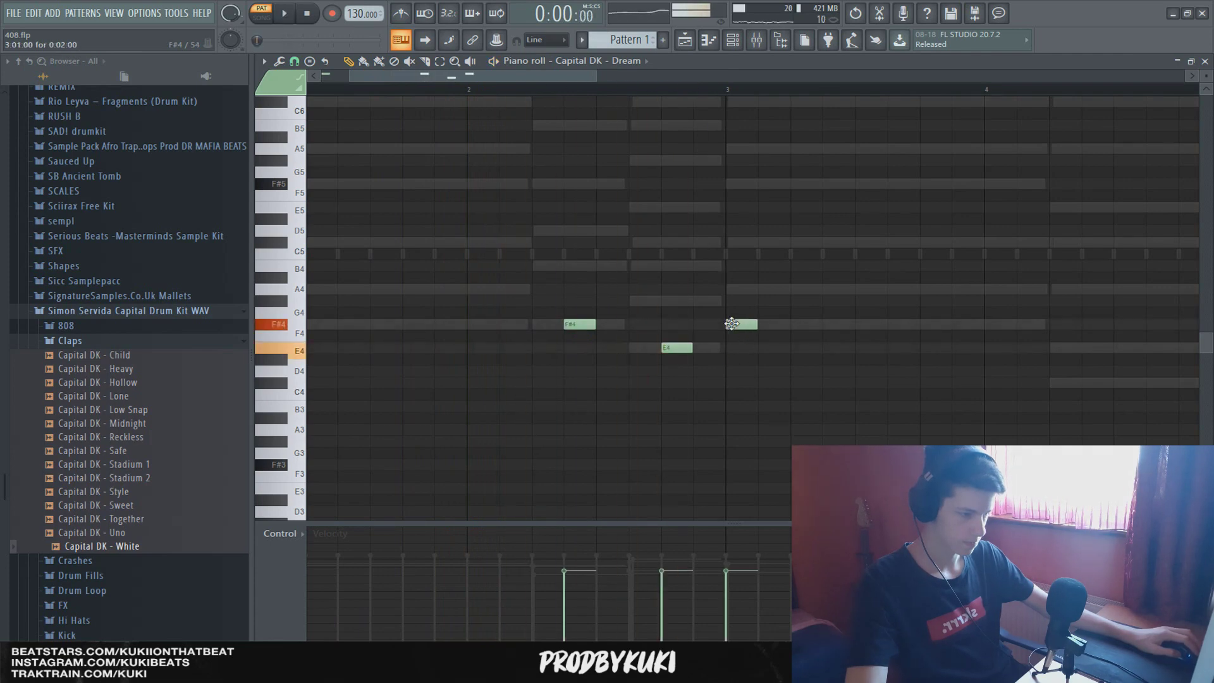
Move the Dream E4 note earlier to the start of bar 2's last chord, and play the line.
{"action": "scroll", "coordinate": [732, 324], "scroll_direction": "down", "scroll_amount": 2, "text": "ctrl"}
{"action": "key", "text": "space"}
{"action": "left_click_drag", "start_coordinate": [651, 347], "coordinate": [630, 347]}
{"action": "scroll", "coordinate": [694, 386], "scroll_direction": "down", "scroll_amount": 2, "text": "ctrl"}
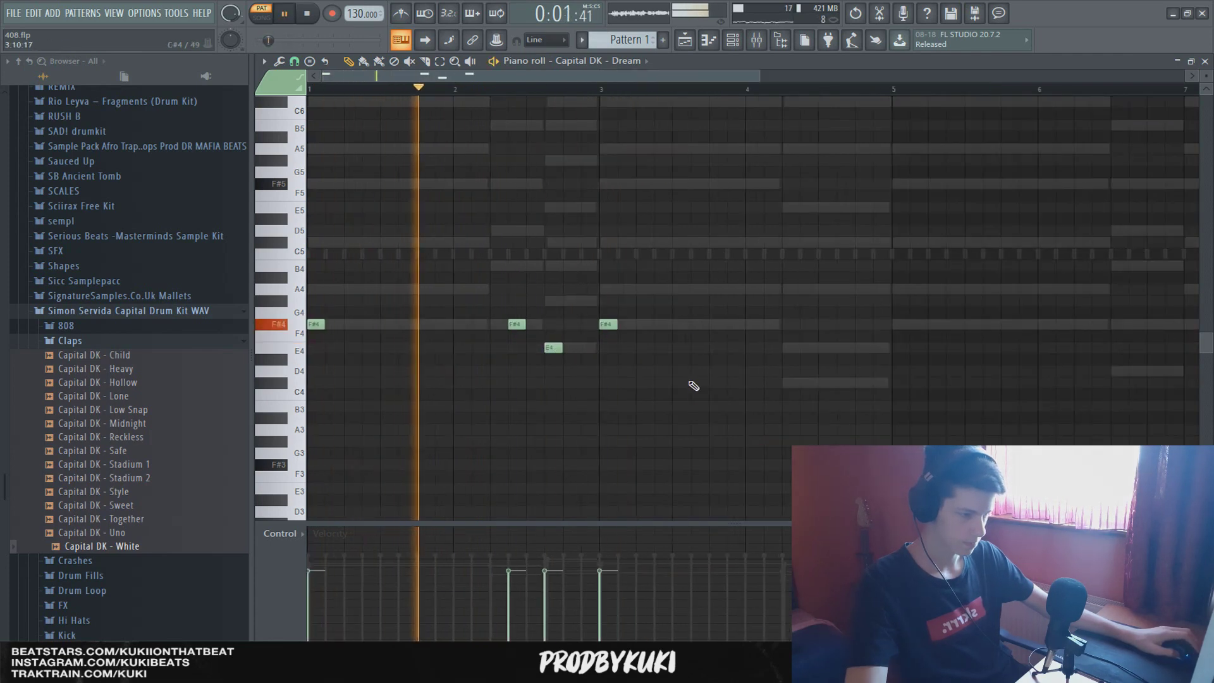
Complete the four-bar Dream line with sustained F#5 and E5 notes and three C#5 notes in bar 4, and play it.
{"action": "scroll", "coordinate": [694, 385], "scroll_direction": "up", "scroll_amount": 2, "text": "ctrl"}
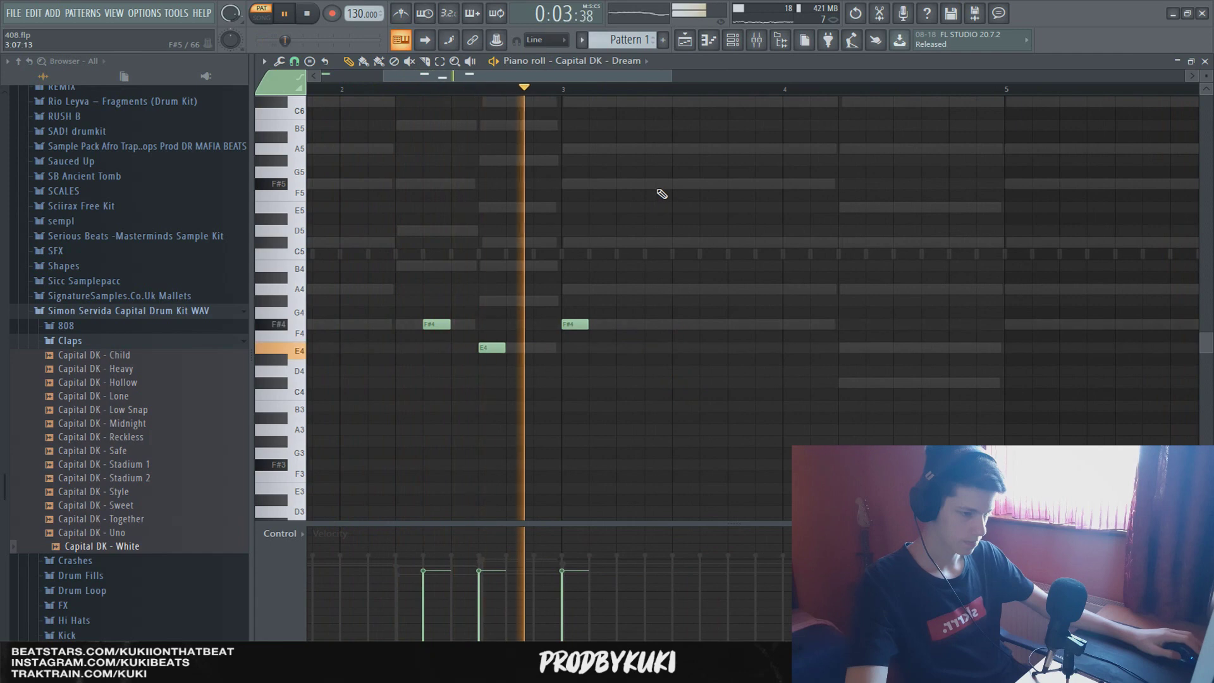
{"action": "left_click", "coordinate": [771, 325]}
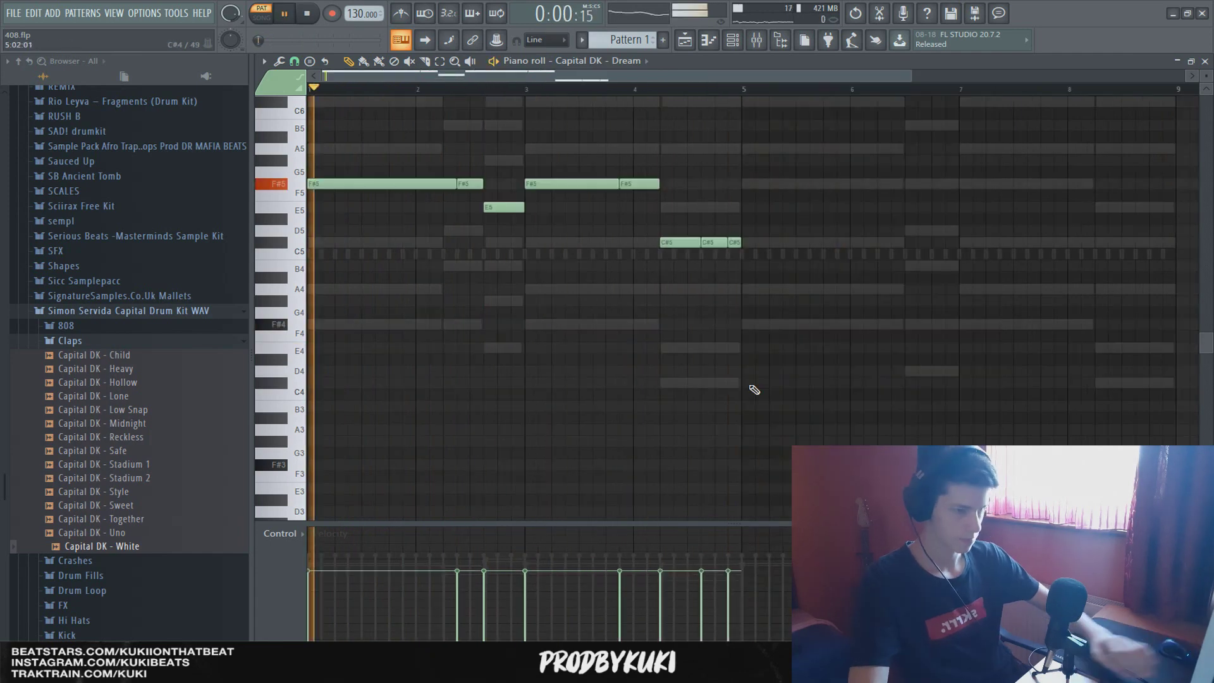
{"action": "scroll", "coordinate": [752, 387], "scroll_direction": "up", "scroll_amount": 3}
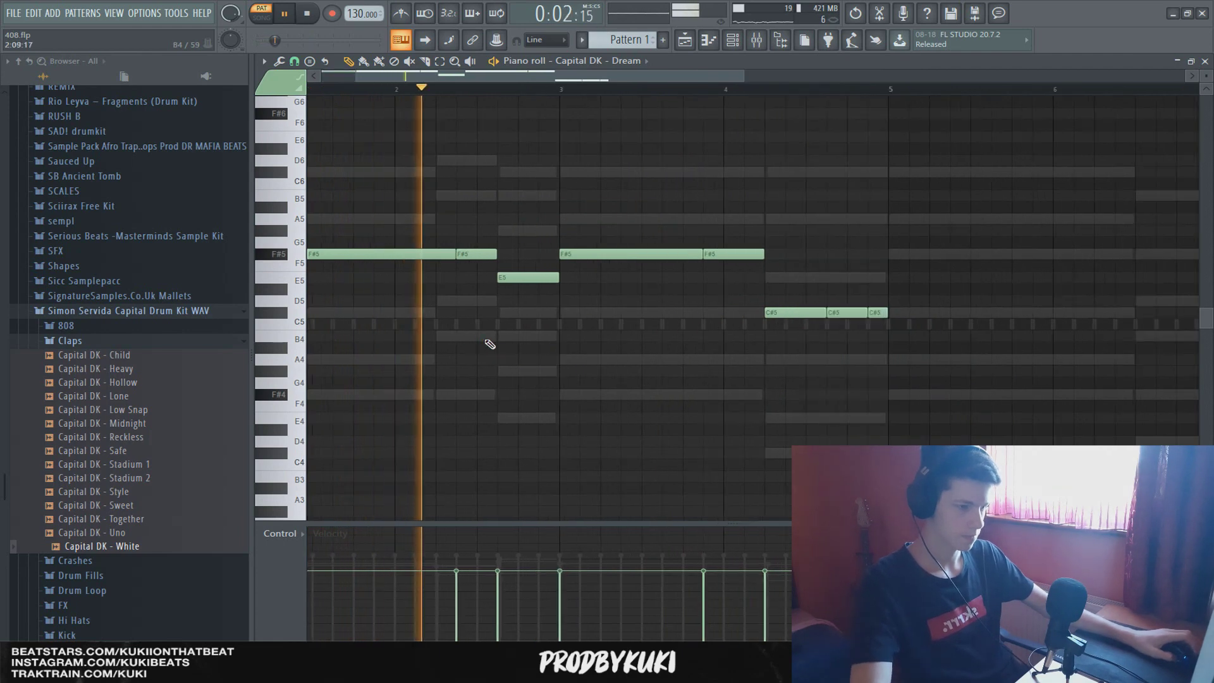
{"action": "scroll", "coordinate": [506, 345], "scroll_direction": "down", "scroll_amount": 2}
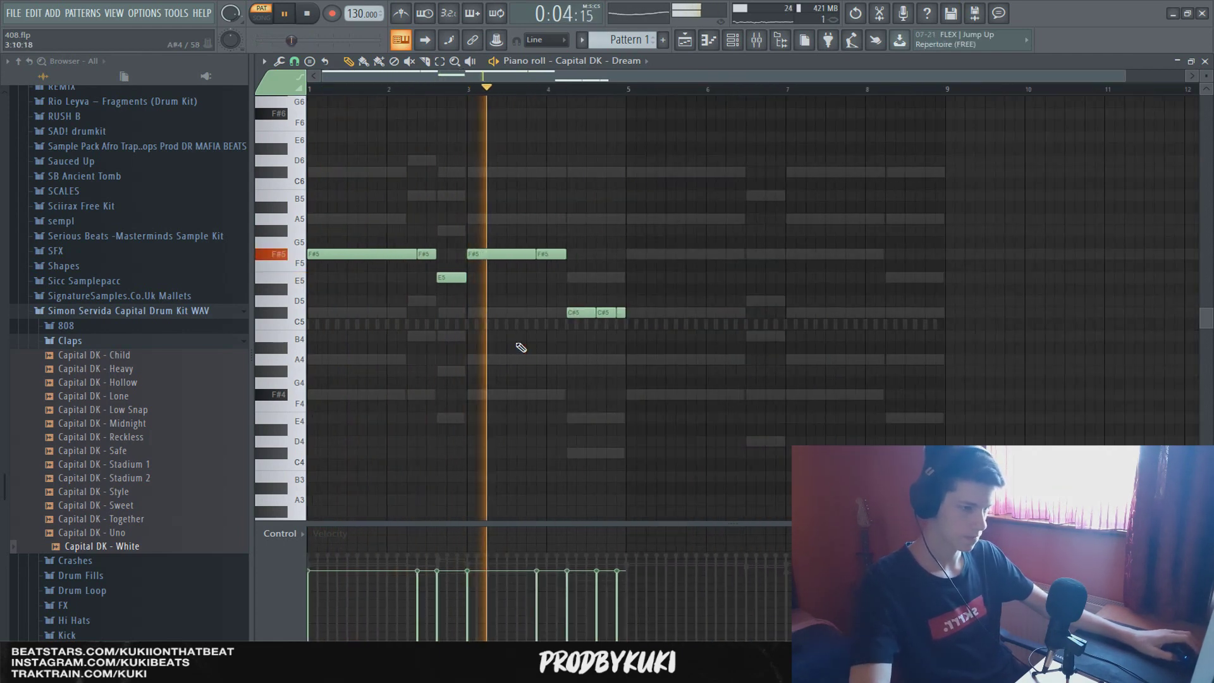
{"action": "scroll", "coordinate": [500, 340], "scroll_direction": "up", "scroll_amount": 1}
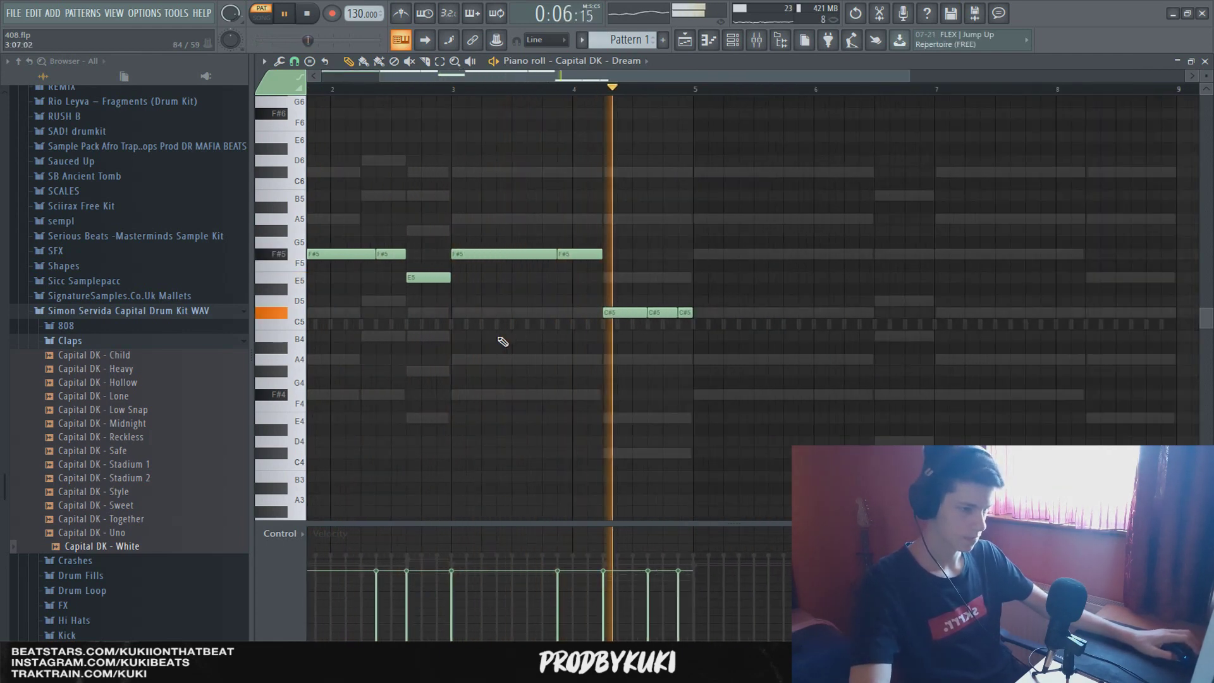
Lower the Dream line's bar 2 E5 note to C#5 and bar 4's three C#5 notes to A4, checking against the ElectraX chords.
{"action": "double_click", "coordinate": [434, 201]}
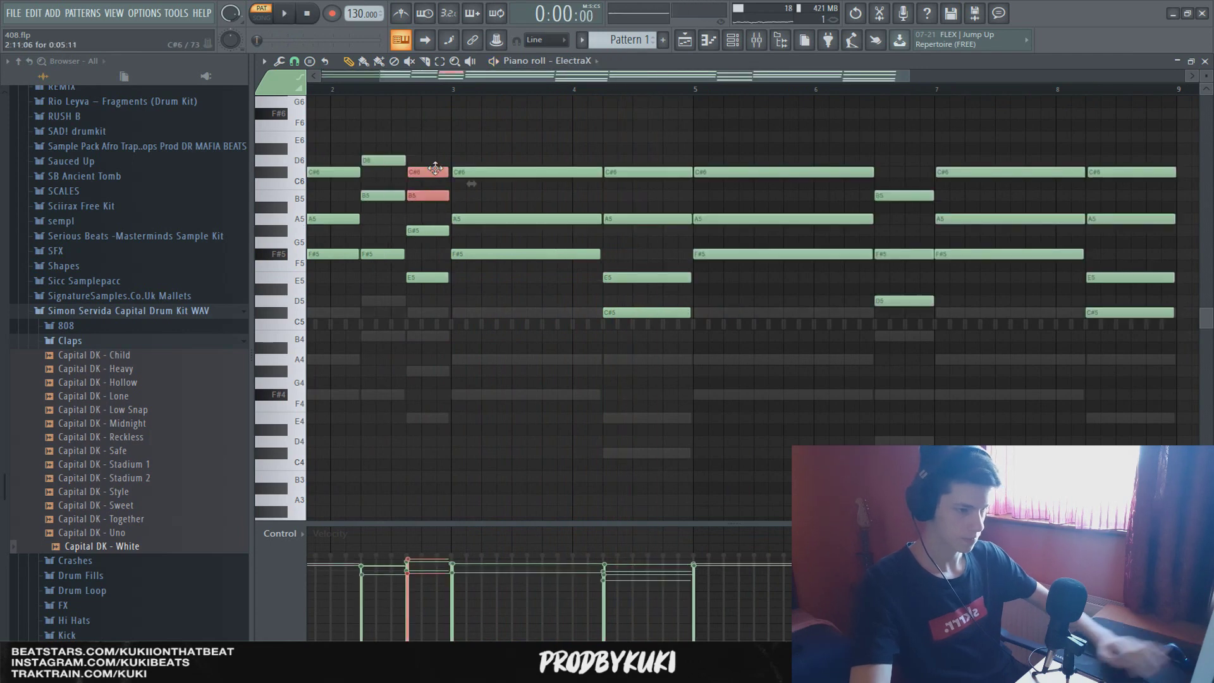
{"action": "double_click", "coordinate": [422, 312]}
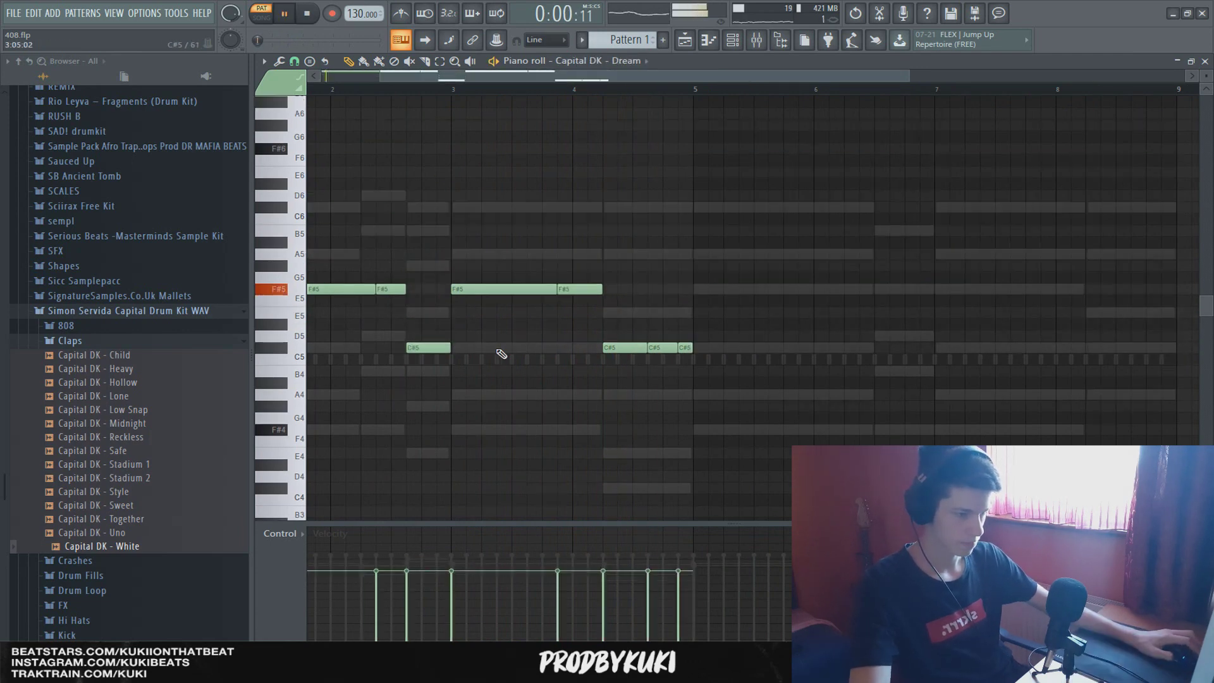
{"action": "scroll", "coordinate": [506, 361], "scroll_direction": "down", "scroll_amount": 2}
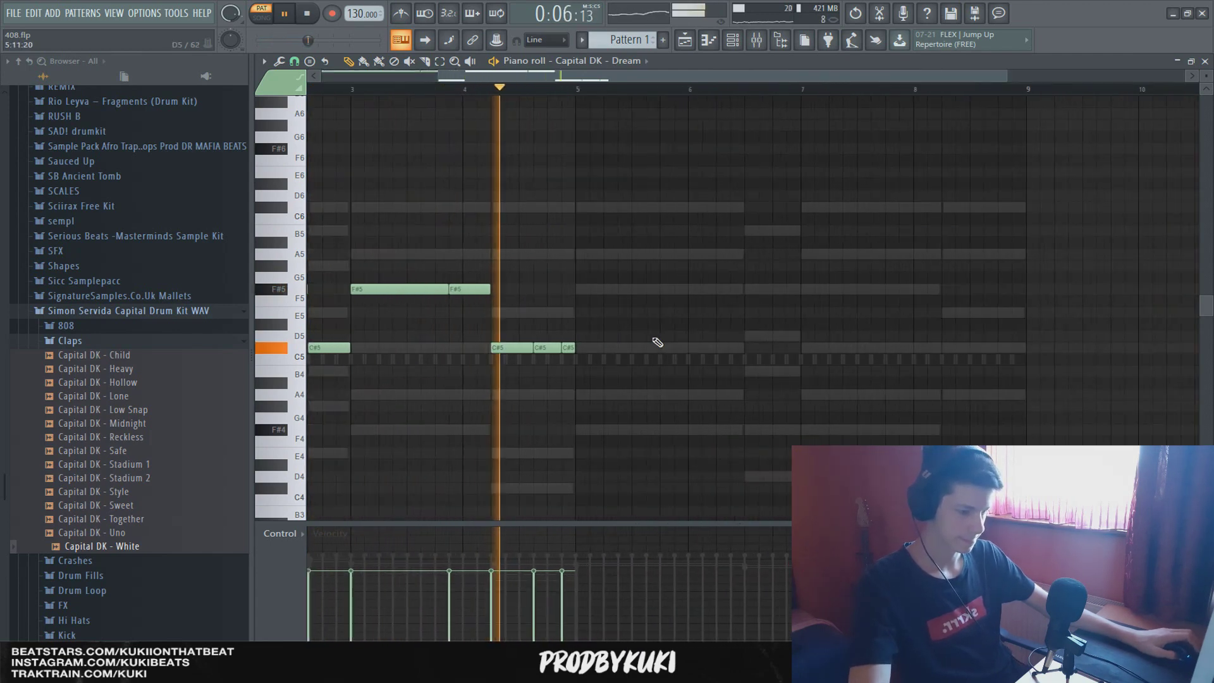
{"action": "key", "text": "space"}
{"action": "double_click", "coordinate": [559, 255]}
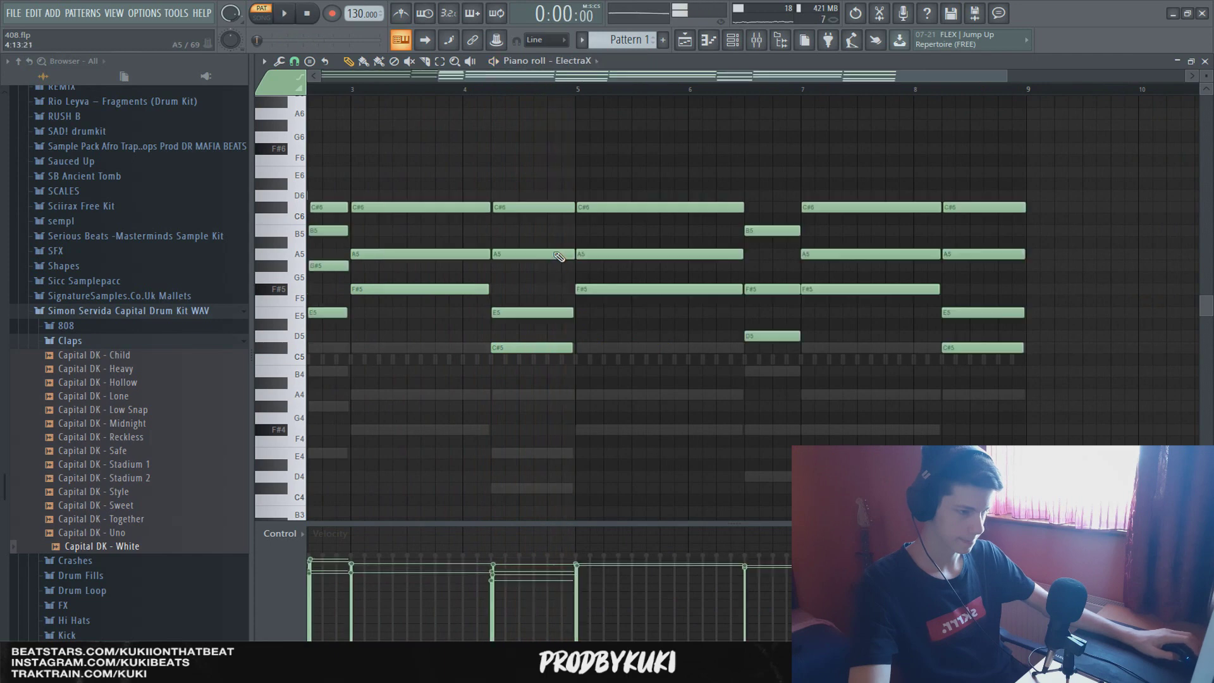
{"action": "double_click", "coordinate": [488, 345]}
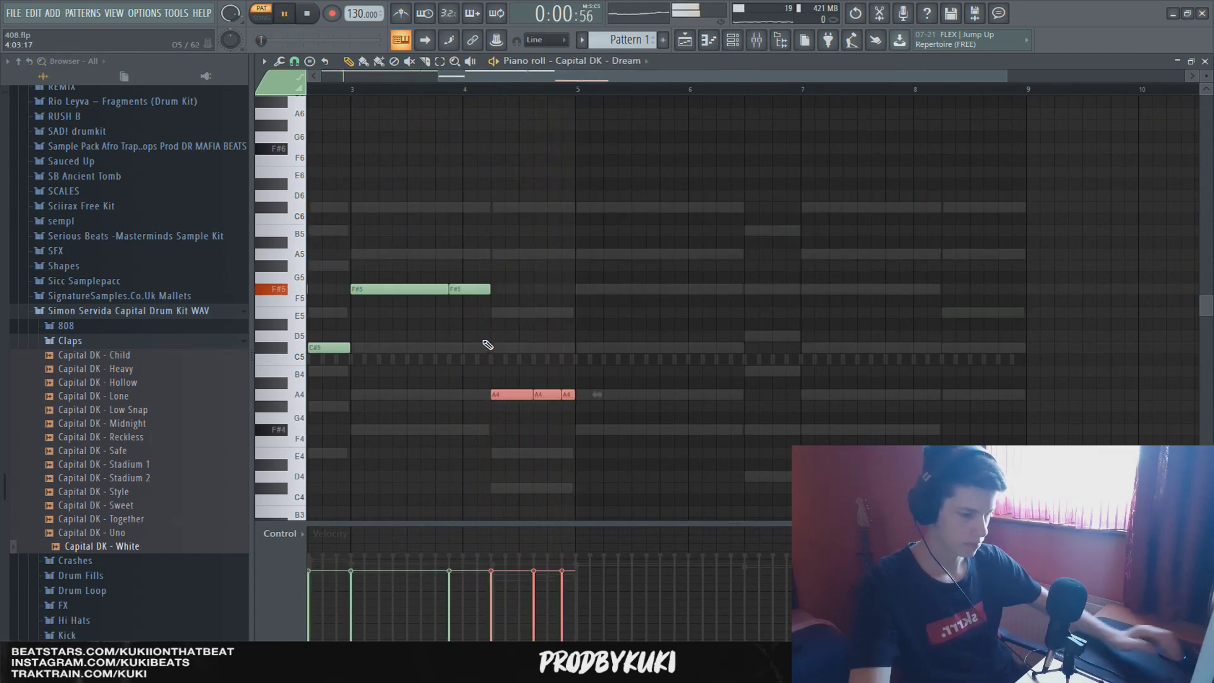
Duplicate the four-bar Dream line into bars 5 to 8 and raise the velocity of all its notes.
{"action": "scroll", "coordinate": [506, 351], "scroll_direction": "down", "scroll_amount": 2}
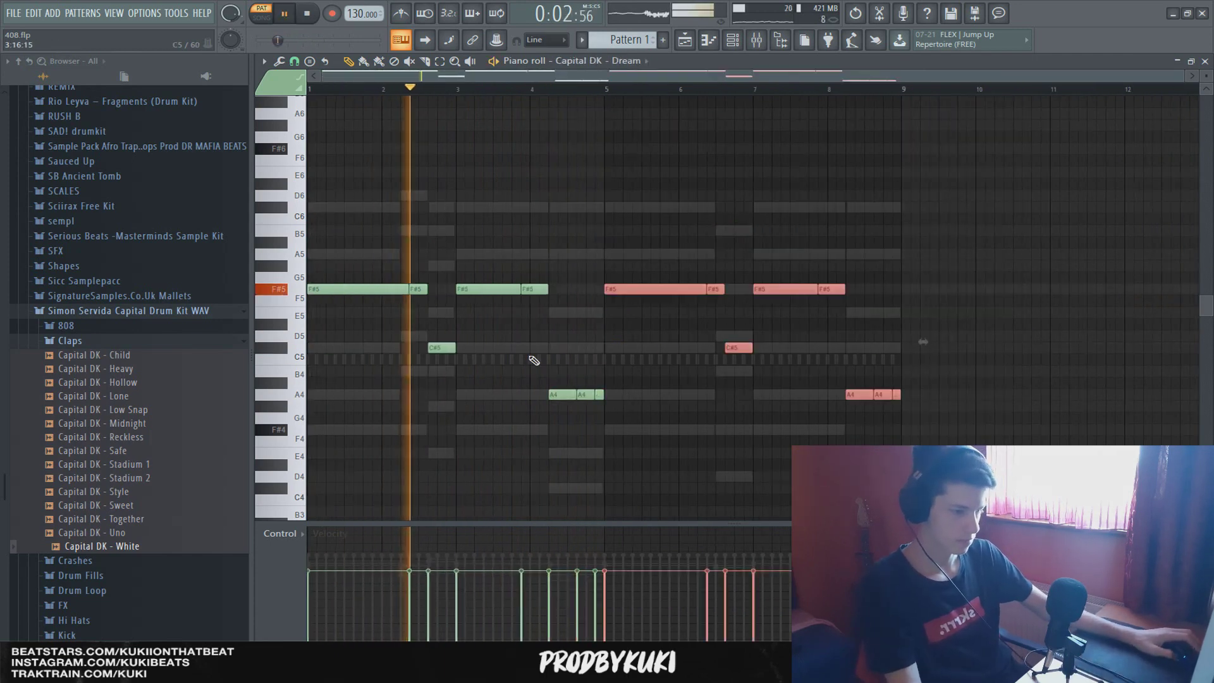
{"action": "key", "text": "ctrl+a"}
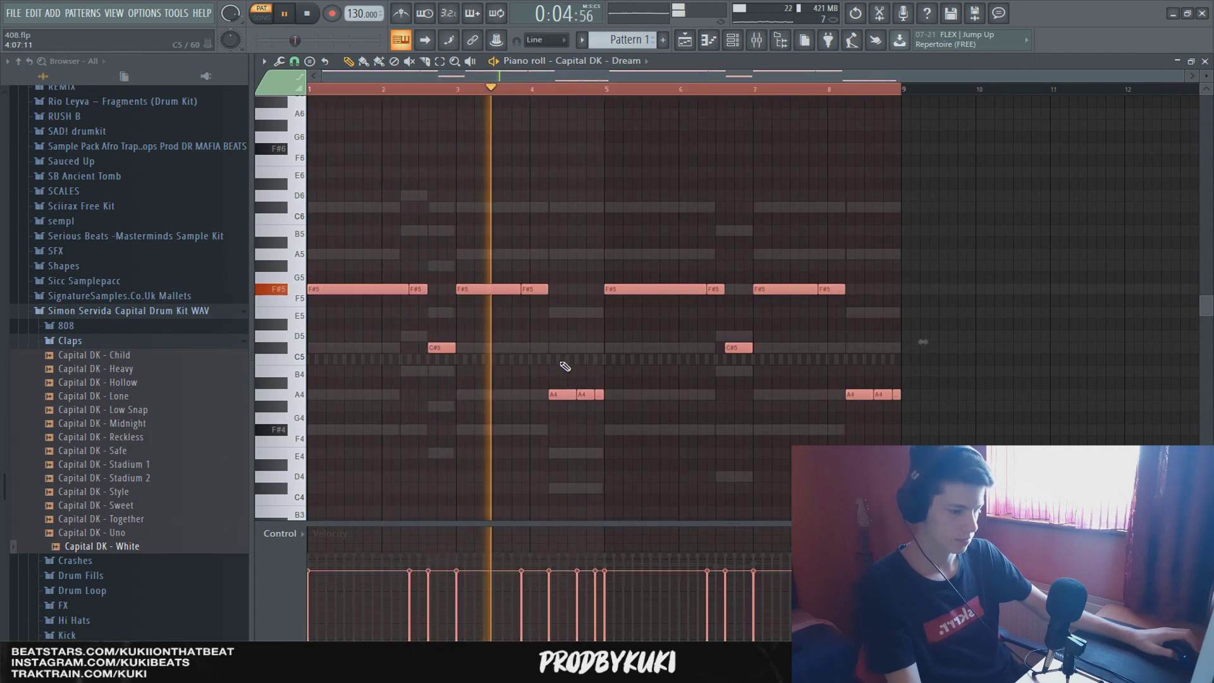
{"action": "key", "text": "ctrl+d"}
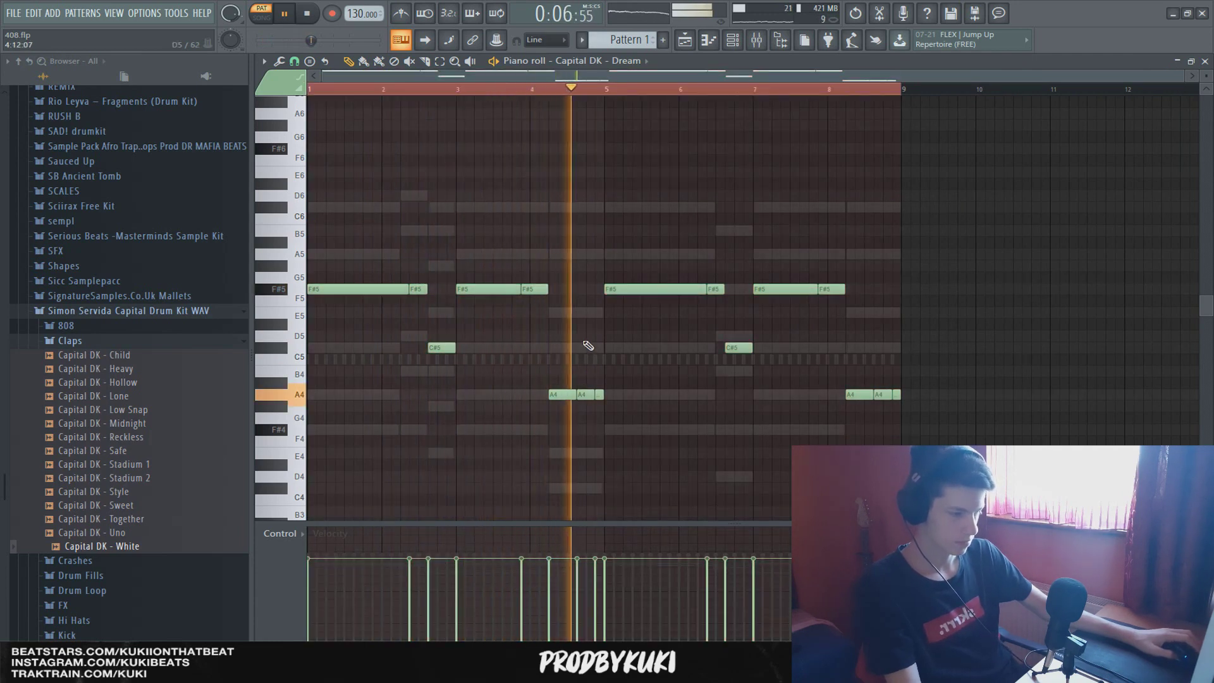
Lower the Dream line's C#5 note in bar 6 to B4, raise bar 8's three A4 notes to A5, and play the line.
{"action": "scroll", "coordinate": [727, 349], "scroll_direction": "up", "scroll_amount": 2}
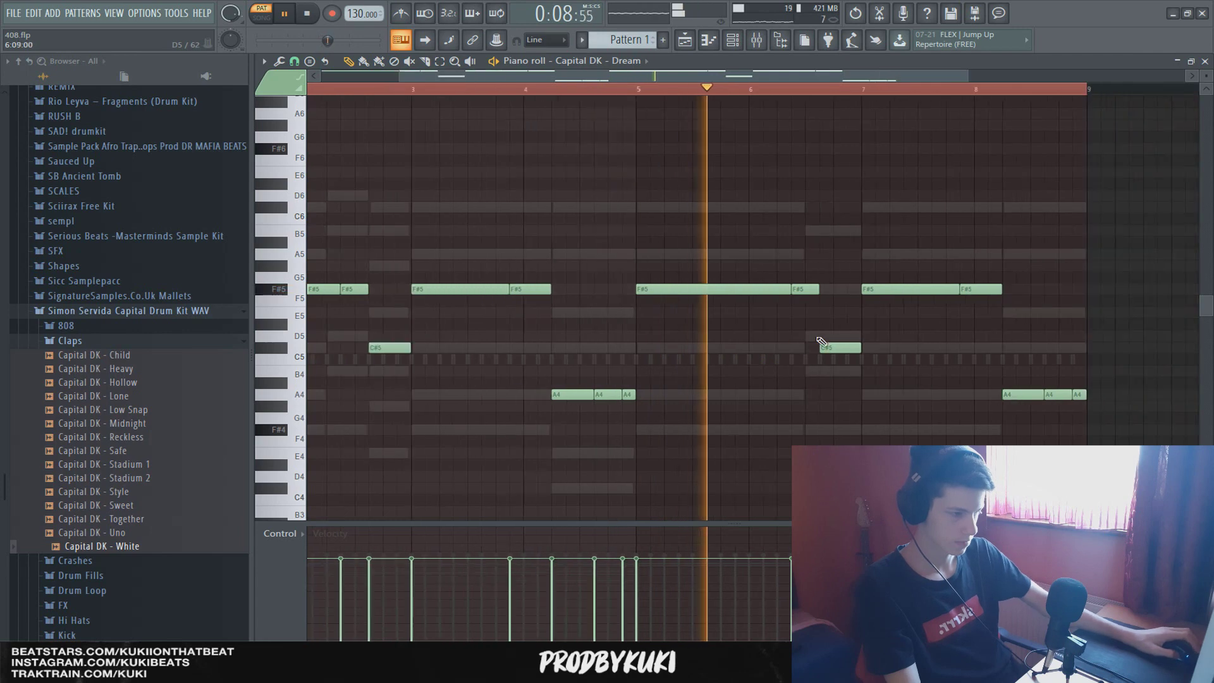
{"action": "left_click_drag", "start_coordinate": [822, 347], "coordinate": [822, 372]}
{"action": "scroll", "coordinate": [876, 339], "scroll_direction": "up", "scroll_amount": 2}
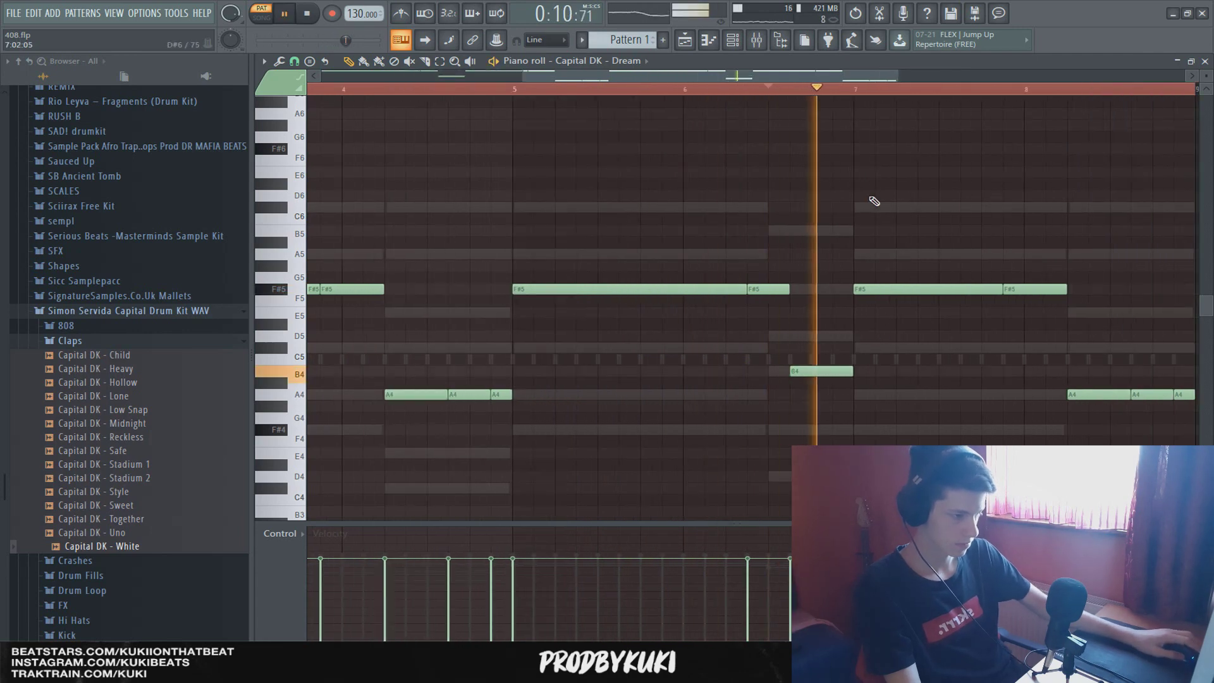
{"action": "scroll", "coordinate": [874, 201], "scroll_direction": "down", "scroll_amount": 2}
{"action": "left_click_drag", "start_coordinate": [1125, 401], "coordinate": [995, 382]}
{"action": "key", "text": "ctrl+Up"}
{"action": "key", "text": "space"}
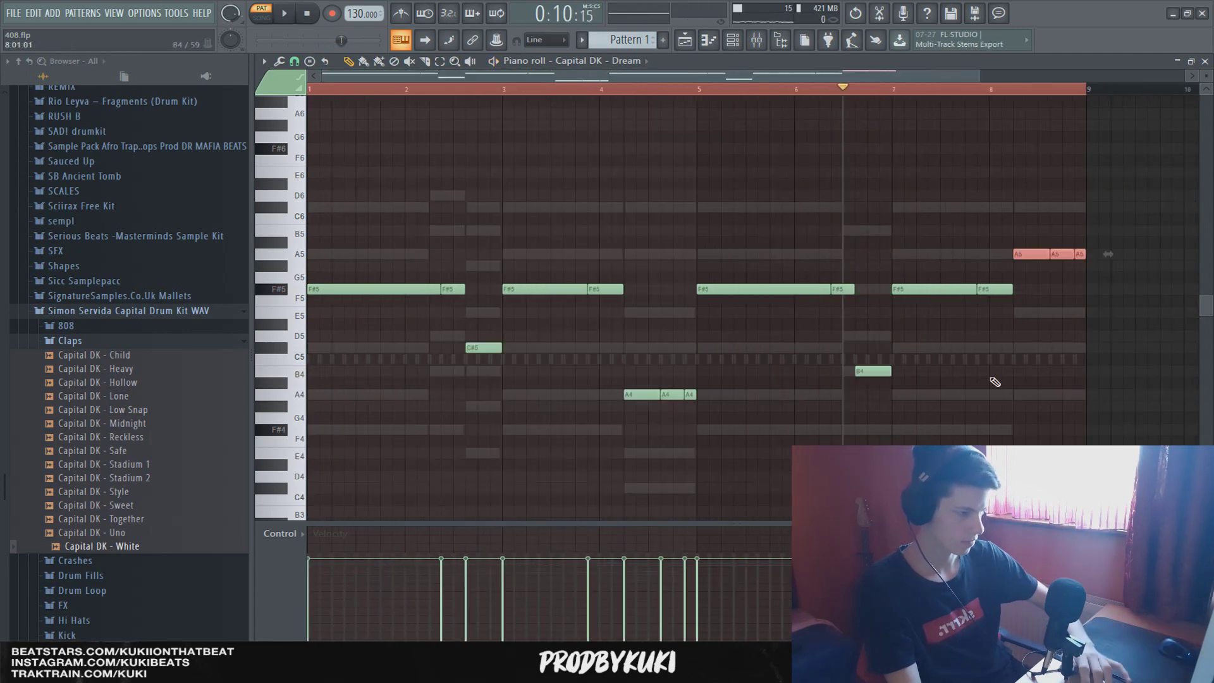
{"action": "key", "text": "space"}
{"action": "left_click", "coordinate": [730, 140]}
{"action": "key", "text": "space"}
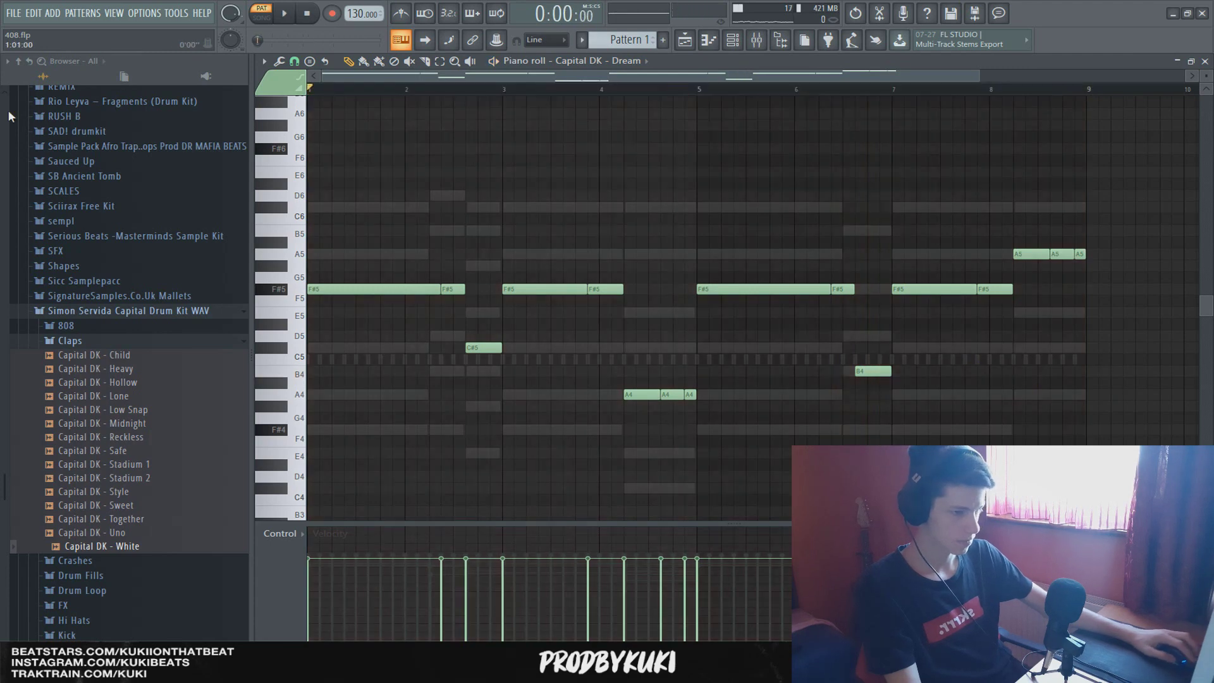
{"action": "key", "text": "space"}
Audition the Capital kit's 808 samples, and replace the bass channel's sample with 808 [ Spinz ] from the ProdbyJack Go To Drumkit.
{"action": "left_click", "coordinate": [111, 343]}
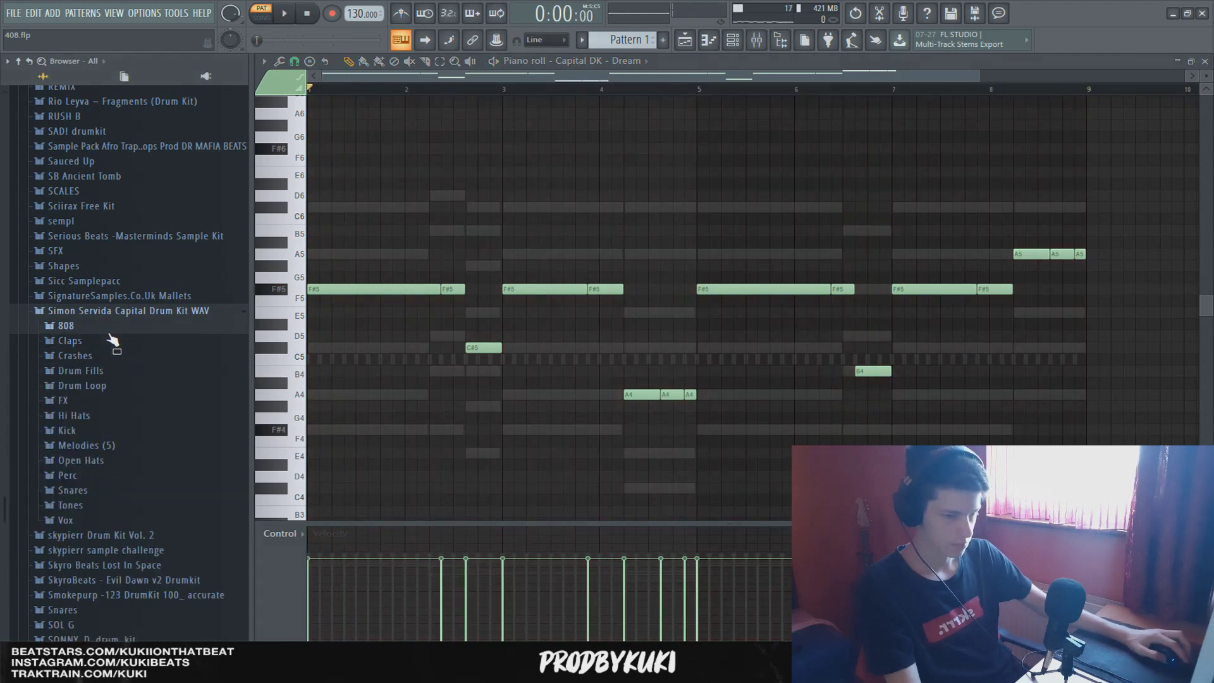
{"action": "left_click", "coordinate": [66, 325]}
{"action": "left_click", "coordinate": [114, 504]}
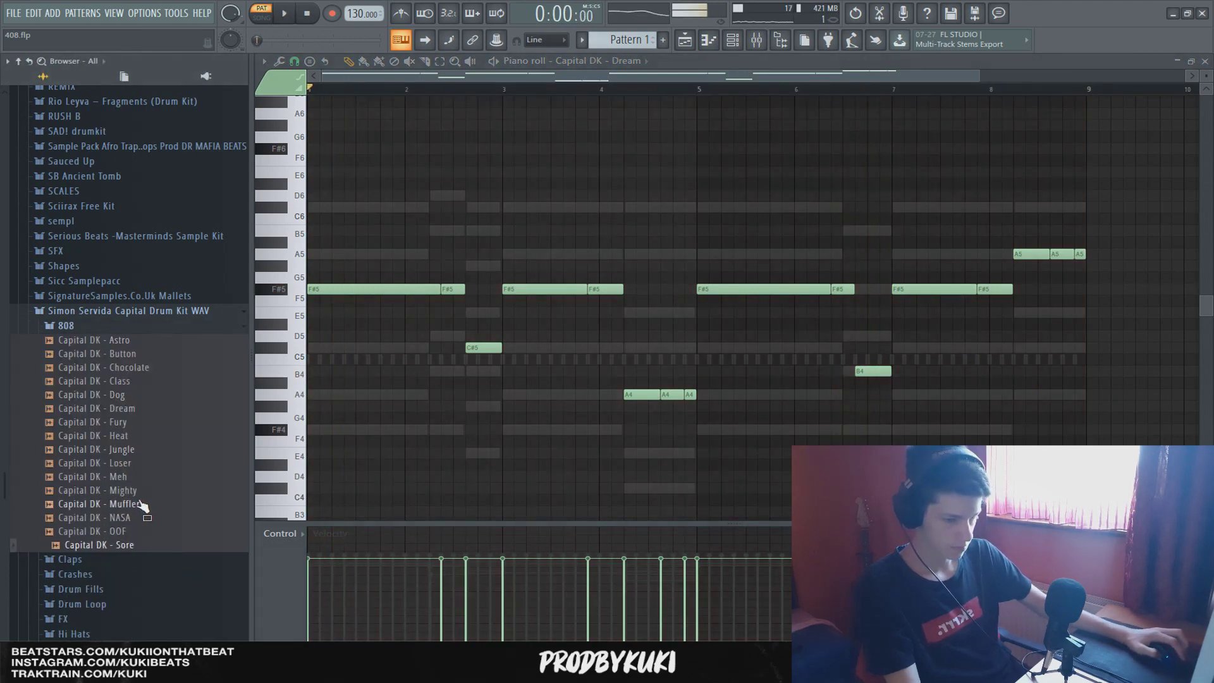
{"action": "left_click", "coordinate": [732, 41]}
{"action": "scroll", "coordinate": [136, 455], "scroll_direction": "up", "scroll_amount": 10}
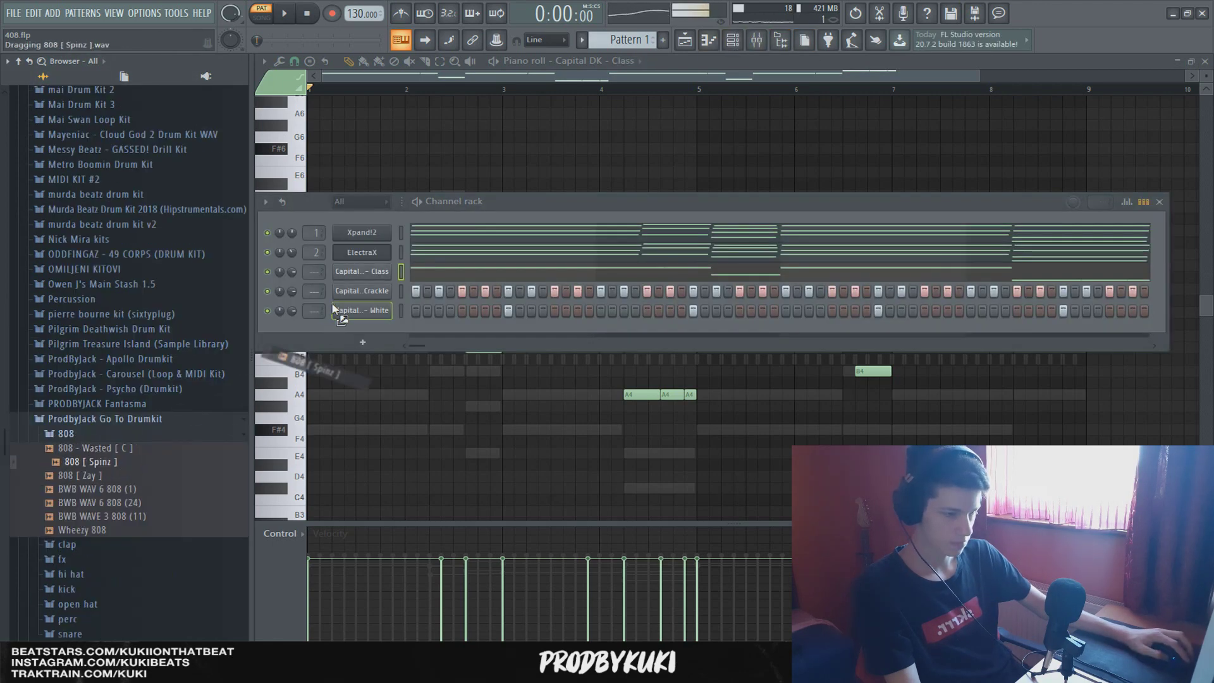
{"action": "left_click_drag", "start_coordinate": [335, 309], "coordinate": [336, 310]}
{"action": "key", "text": "space"}
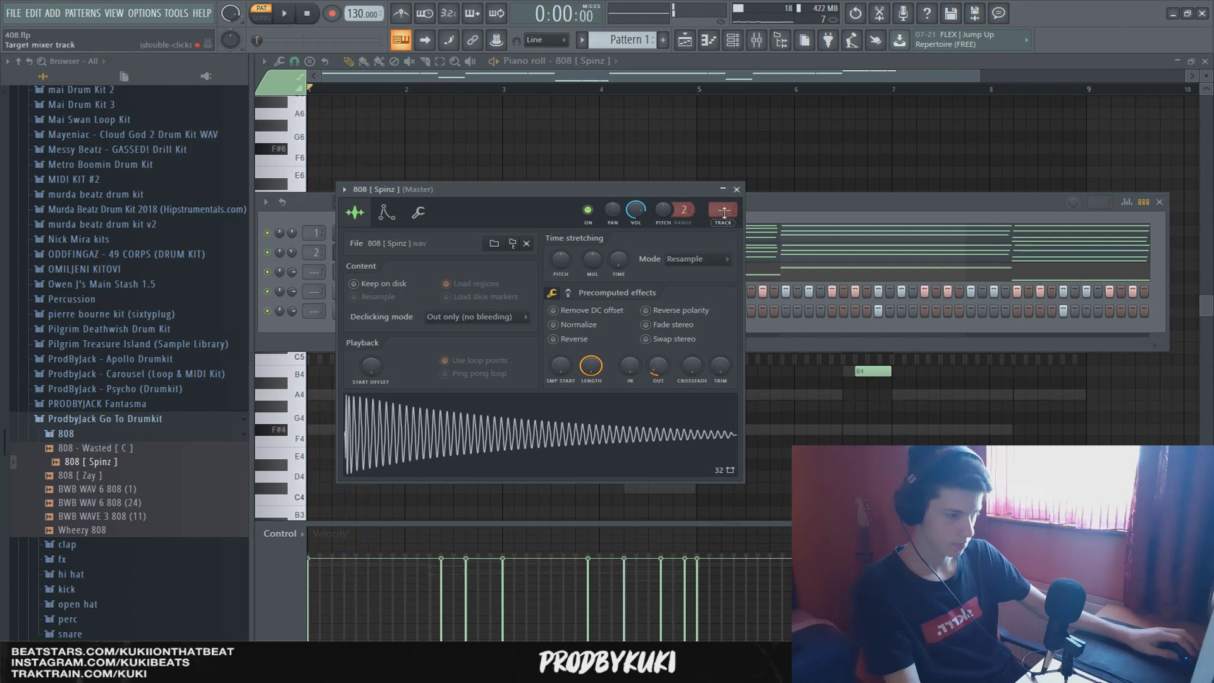
{"action": "left_click", "coordinate": [737, 189]}
Add Kick [ Rack ] from the ProdbyJack Go To Drumkit as a new channel with a hit on step 1.
{"action": "left_click", "coordinate": [153, 435]}
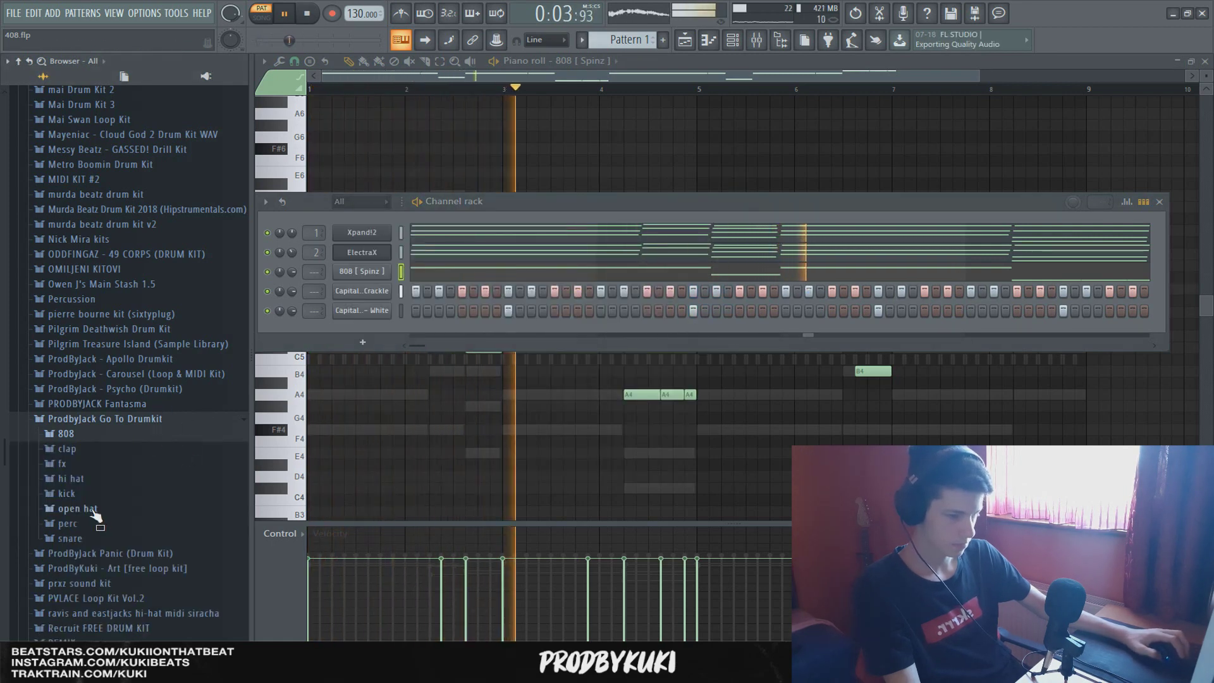
{"action": "left_click", "coordinate": [67, 493]}
{"action": "key", "text": "space"}
{"action": "left_click_drag", "start_coordinate": [101, 535], "coordinate": [314, 332]}
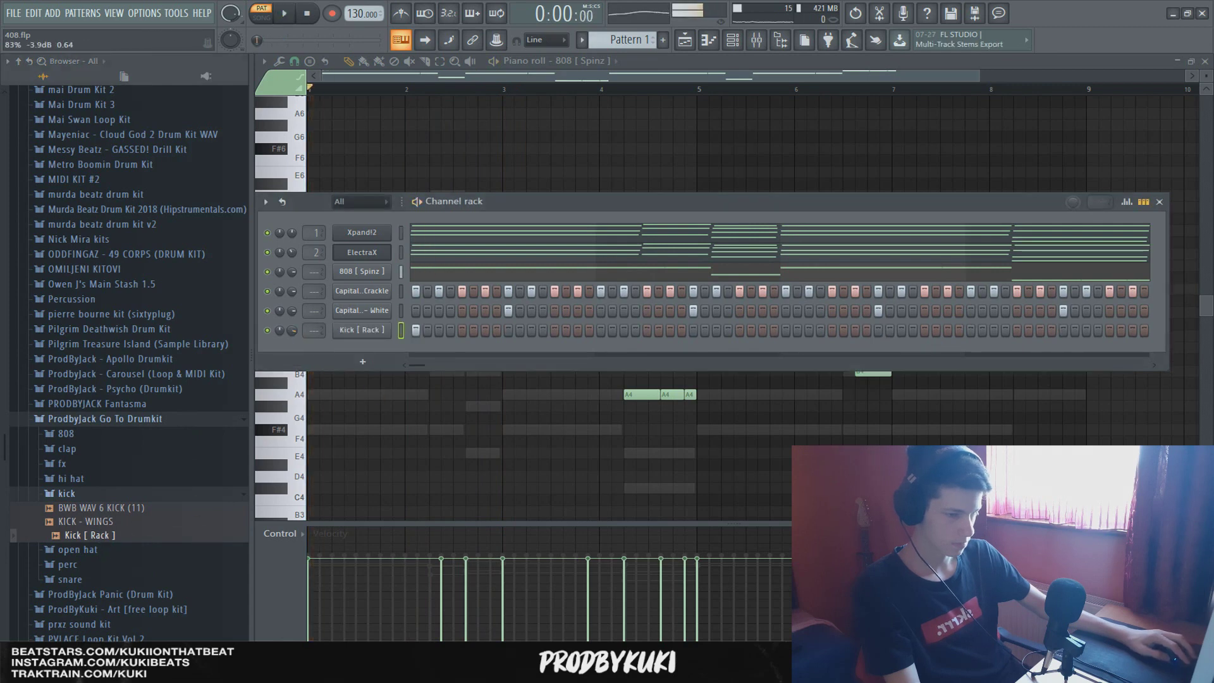
Place kick hits on steps 23, 33, 47, 53 and 63 while the pattern plays.
{"action": "left_click", "coordinate": [671, 330]}
{"action": "left_click", "coordinate": [787, 330]}
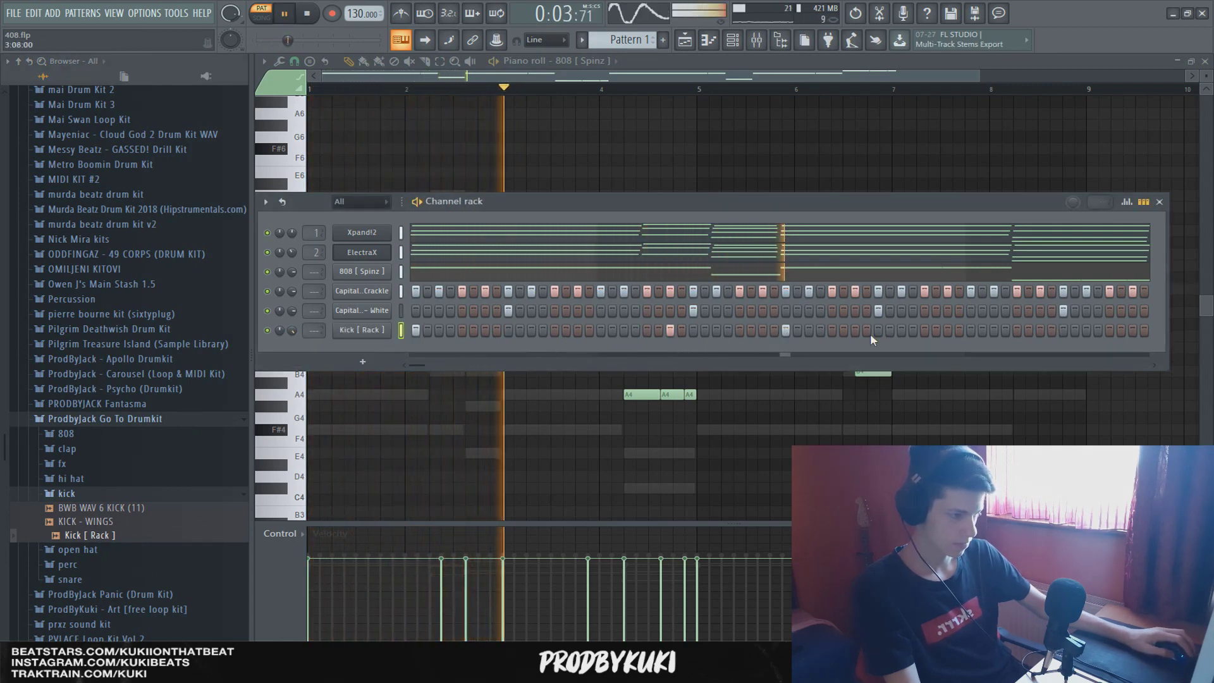
{"action": "left_click", "coordinate": [947, 330]}
{"action": "left_click", "coordinate": [1018, 331]}
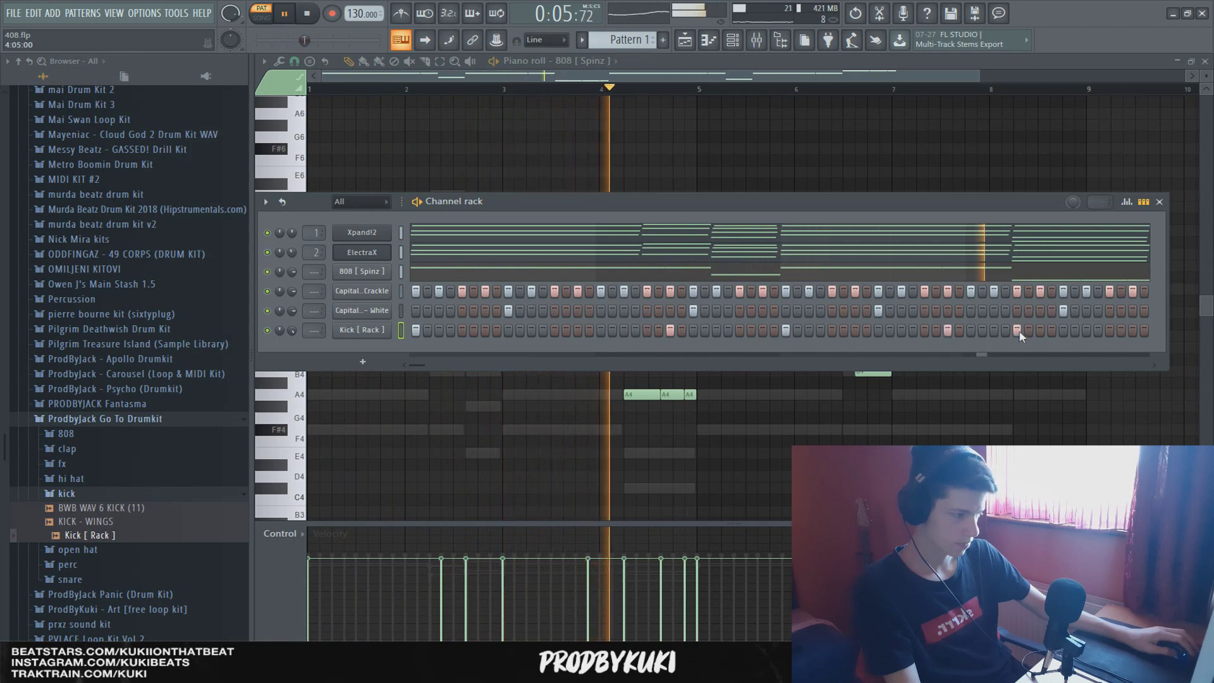
{"action": "key", "text": "space"}
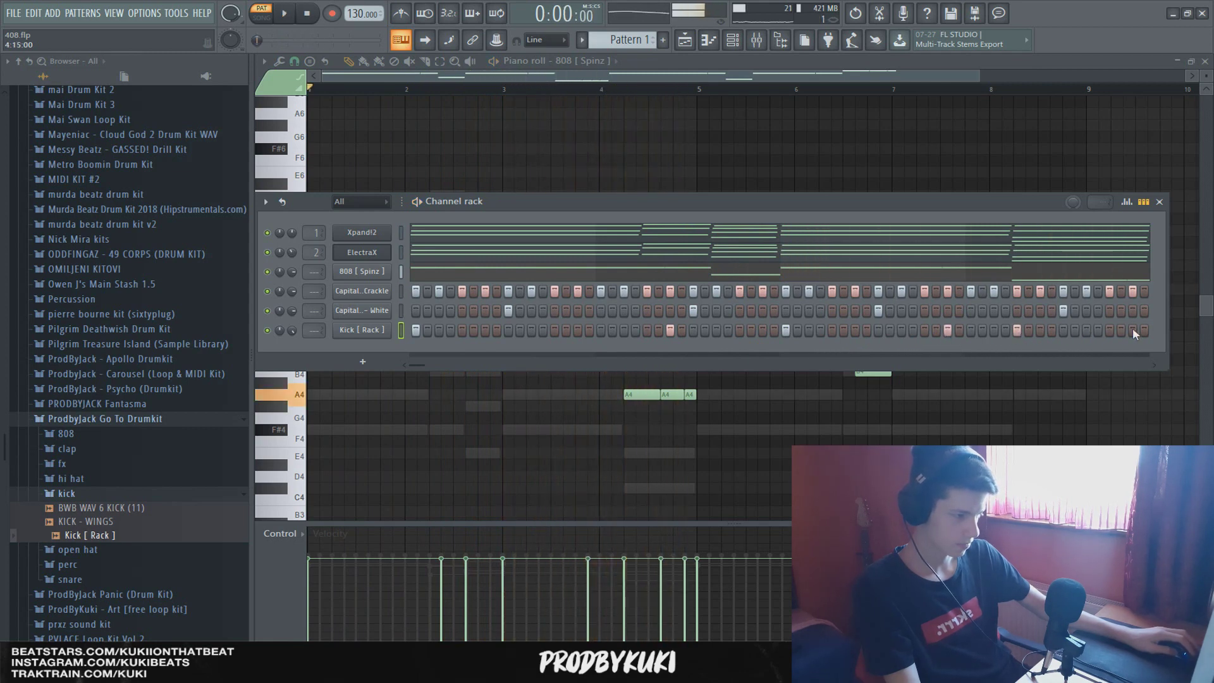
Open the kick pattern in the piano roll, duplicate its four bars into bars 5 to 8, and play it.
{"action": "right_click", "coordinate": [382, 330]}
{"action": "left_click", "coordinate": [414, 331]}
{"action": "key", "text": "space"}
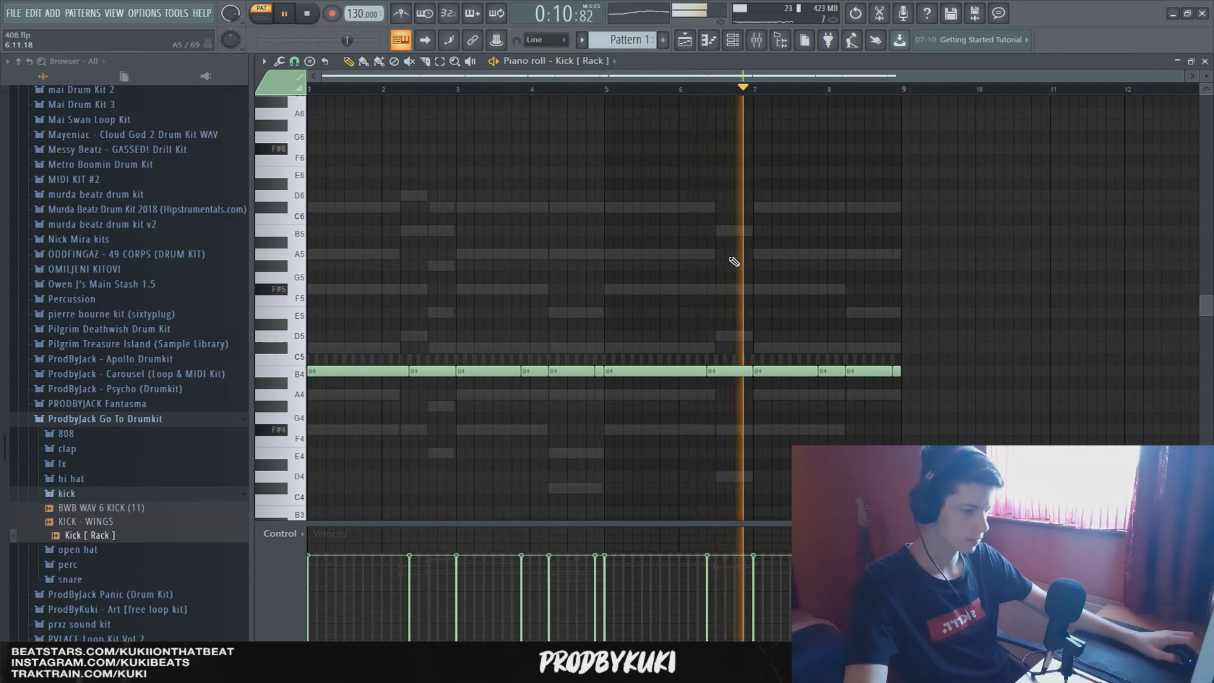
Shorten bar 8's step 5 kick note to six steps, add another B4 kick on step 11, and play the ending.
{"action": "scroll", "coordinate": [733, 262], "scroll_direction": "up", "scroll_amount": 3, "text": "ctrl"}
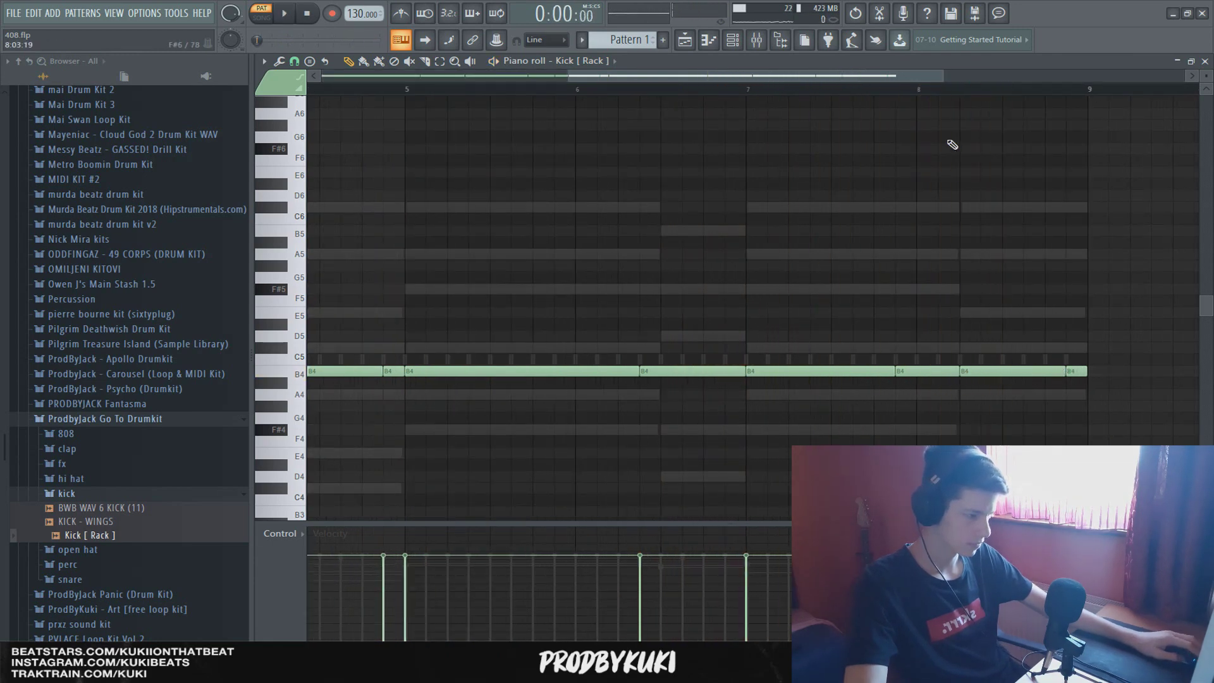
{"action": "left_click", "coordinate": [963, 92]}
{"action": "key", "text": "space"}
{"action": "left_click_drag", "start_coordinate": [1064, 373], "coordinate": [1026, 378]}
{"action": "key", "text": "space"}
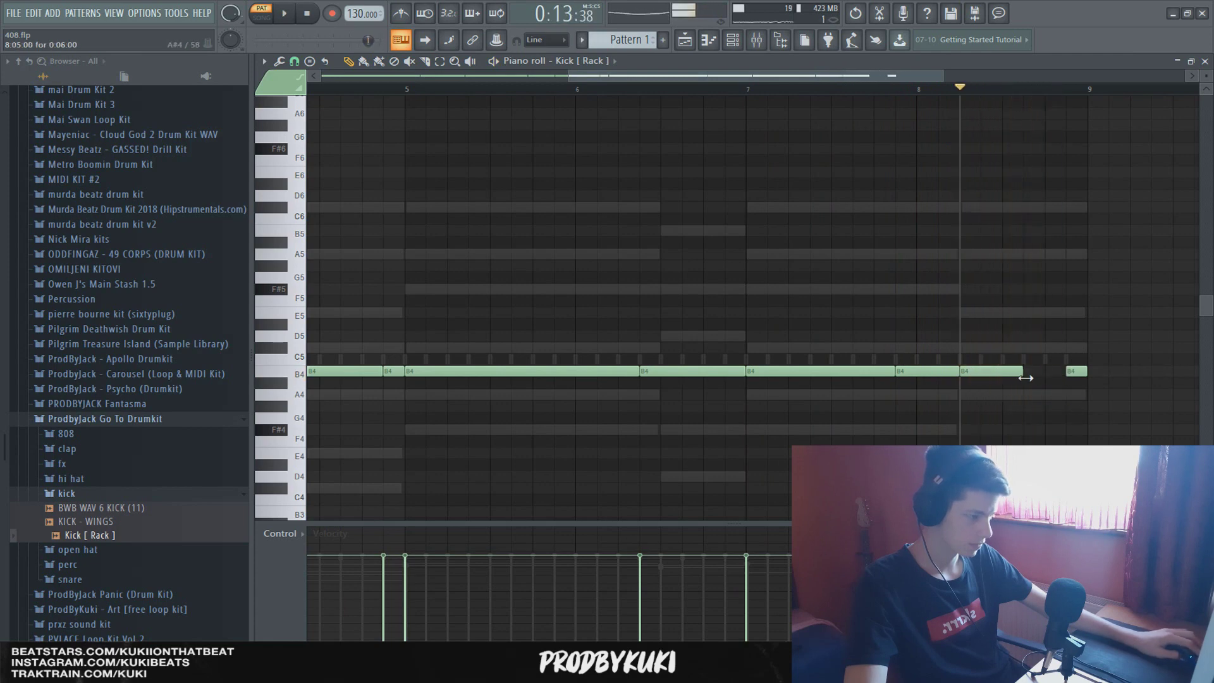
{"action": "left_click", "coordinate": [1026, 371]}
{"action": "key", "text": "space"}
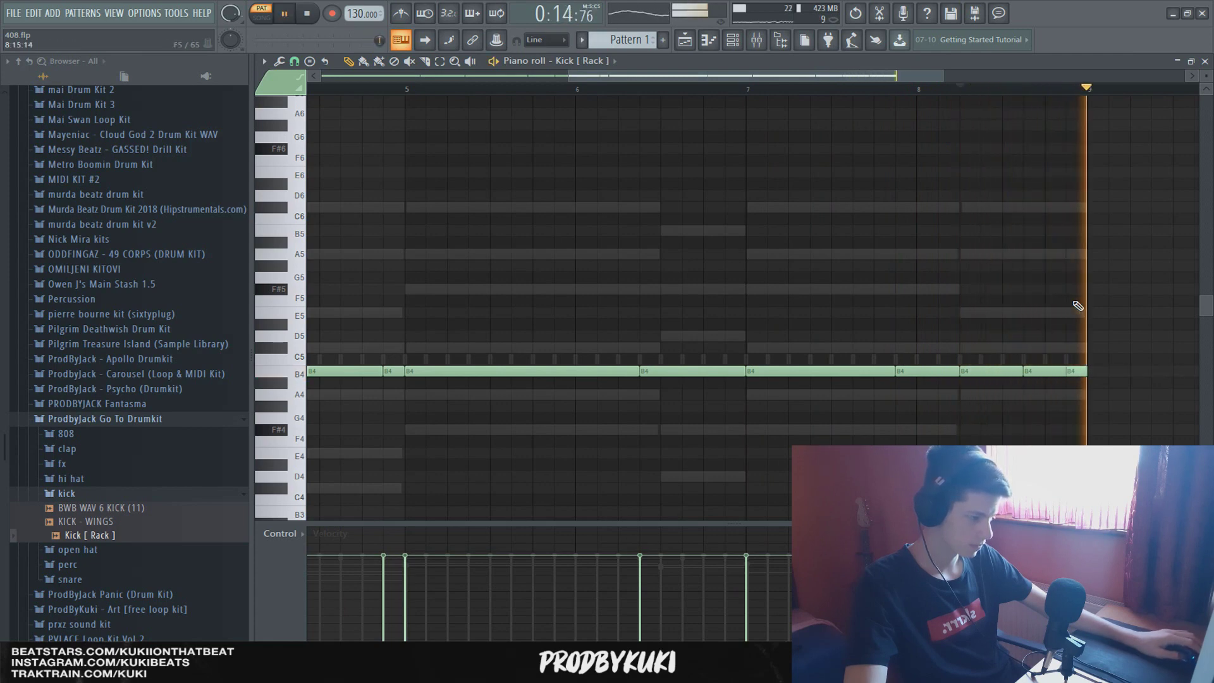
{"action": "scroll", "coordinate": [1036, 273], "scroll_direction": "down", "scroll_amount": 3}
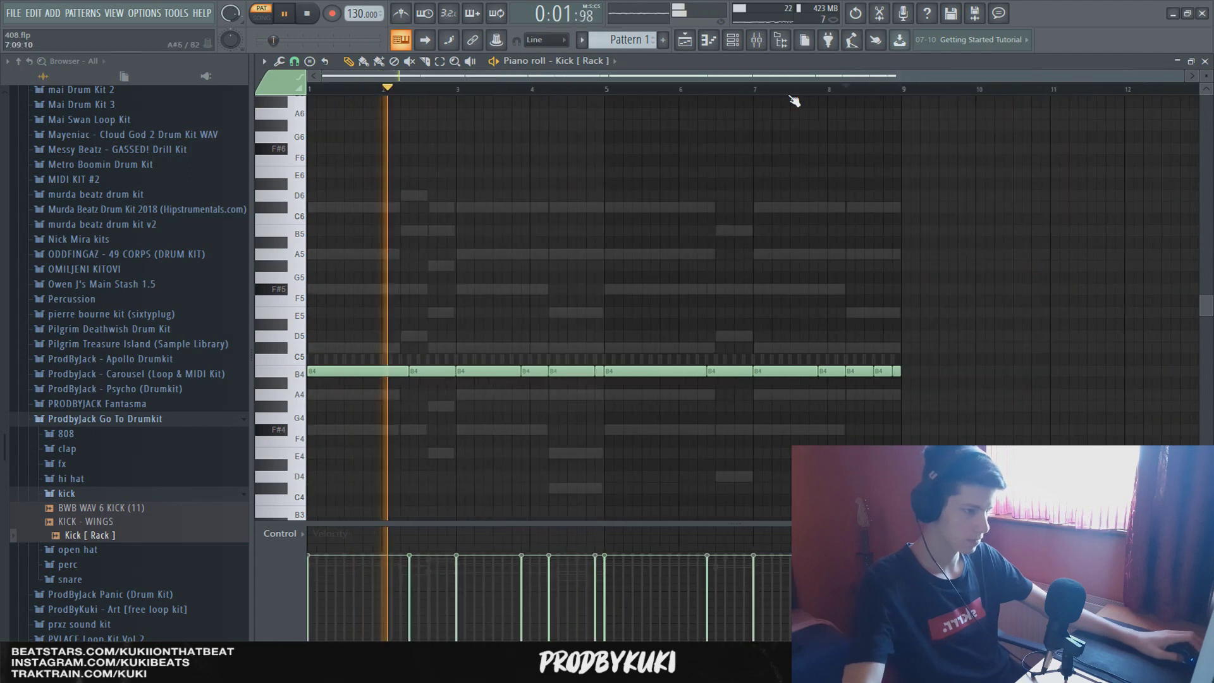
Replace the Crackle channel's sample with RL - Maaly Hi Hat from the Rio Leyva – Fragments kit, and play the pattern.
{"action": "key", "text": "F6"}
{"action": "key", "text": "space"}
{"action": "left_click", "coordinate": [70, 479]}
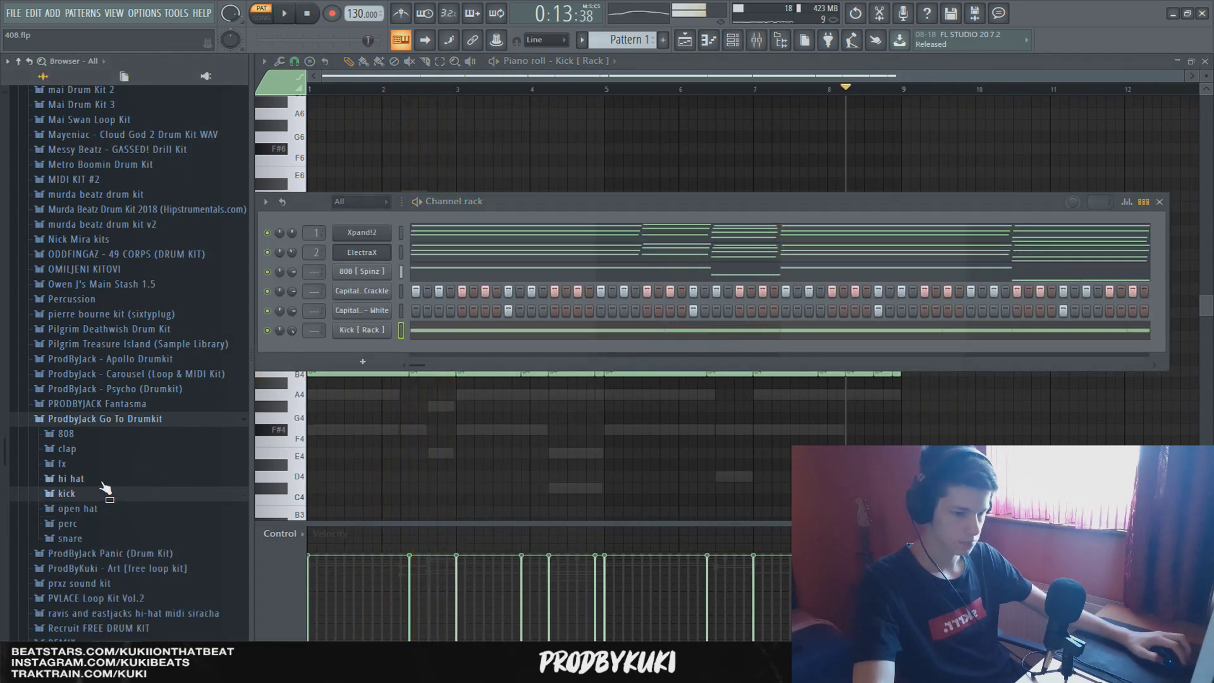
{"action": "left_click_drag", "start_coordinate": [109, 399], "coordinate": [362, 291]}
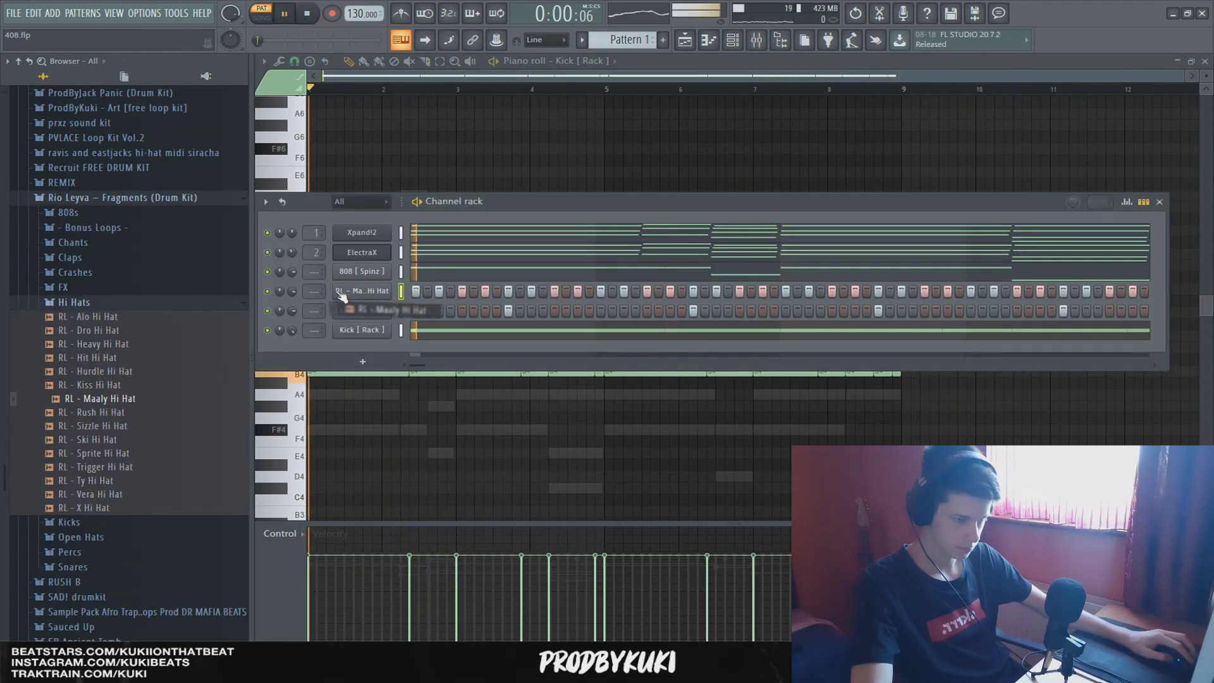
{"action": "key", "text": "space"}
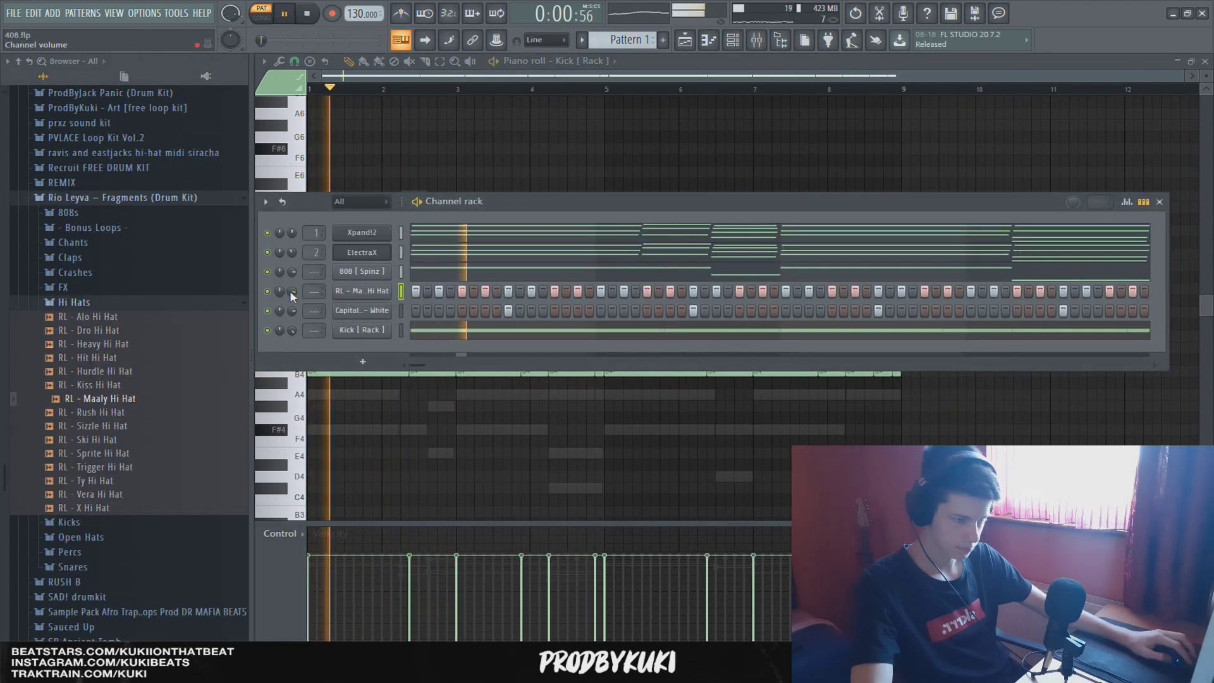
{"action": "key", "text": "space"}
{"action": "left_click", "coordinate": [362, 291]}
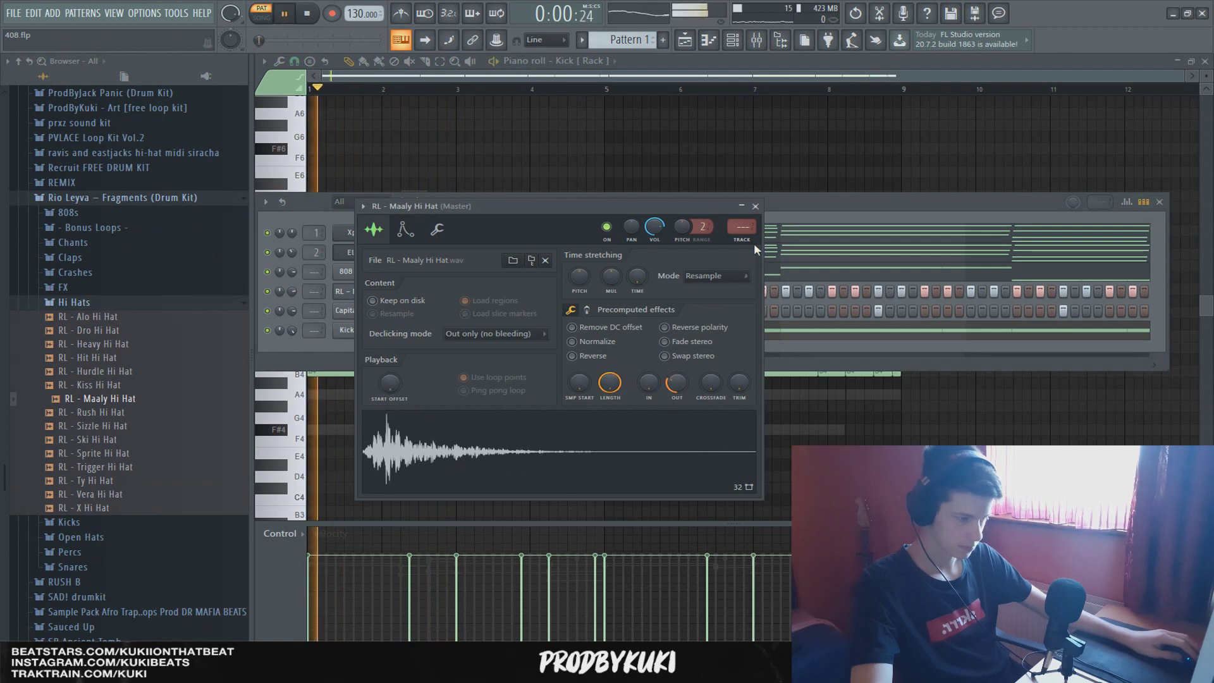
{"action": "left_click", "coordinate": [755, 206]}
{"action": "left_click", "coordinate": [166, 303]}
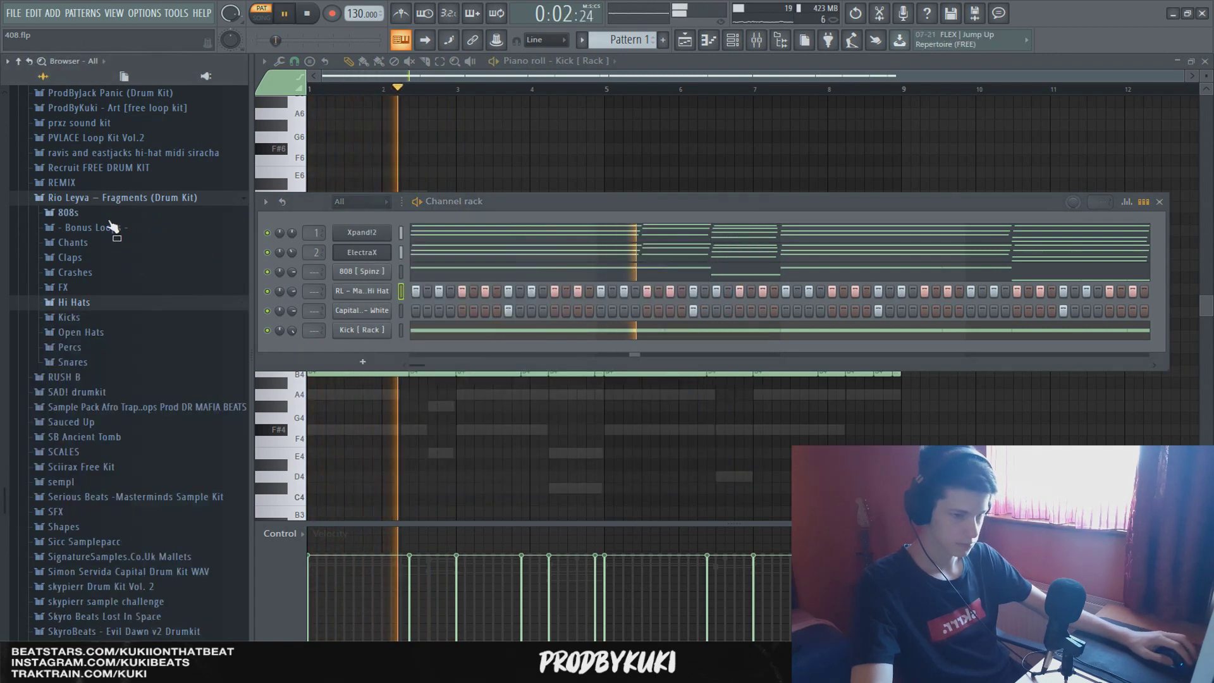
Raise the velocity of all kick notes across the eight bars to the maximum, and open the mixer.
{"action": "left_click", "coordinate": [1137, 203]}
{"action": "key", "text": "F9"}
{"action": "key", "text": "space"}
{"action": "right_click", "coordinate": [400, 332]}
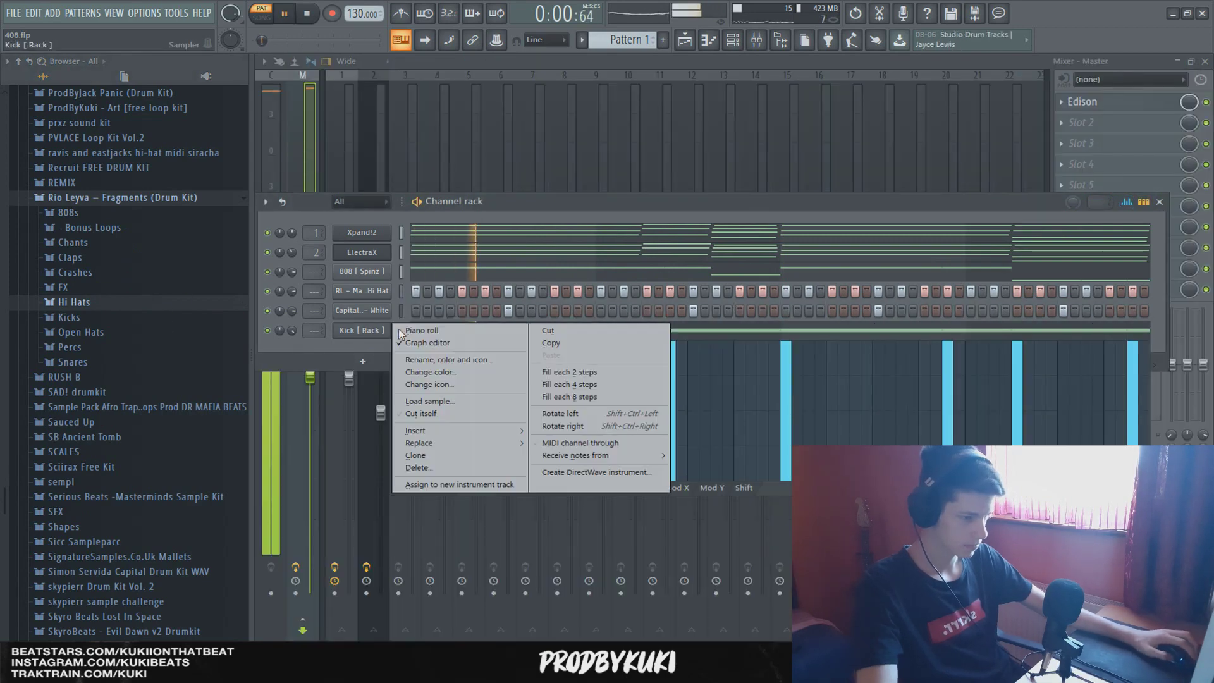
{"action": "left_click", "coordinate": [414, 331]}
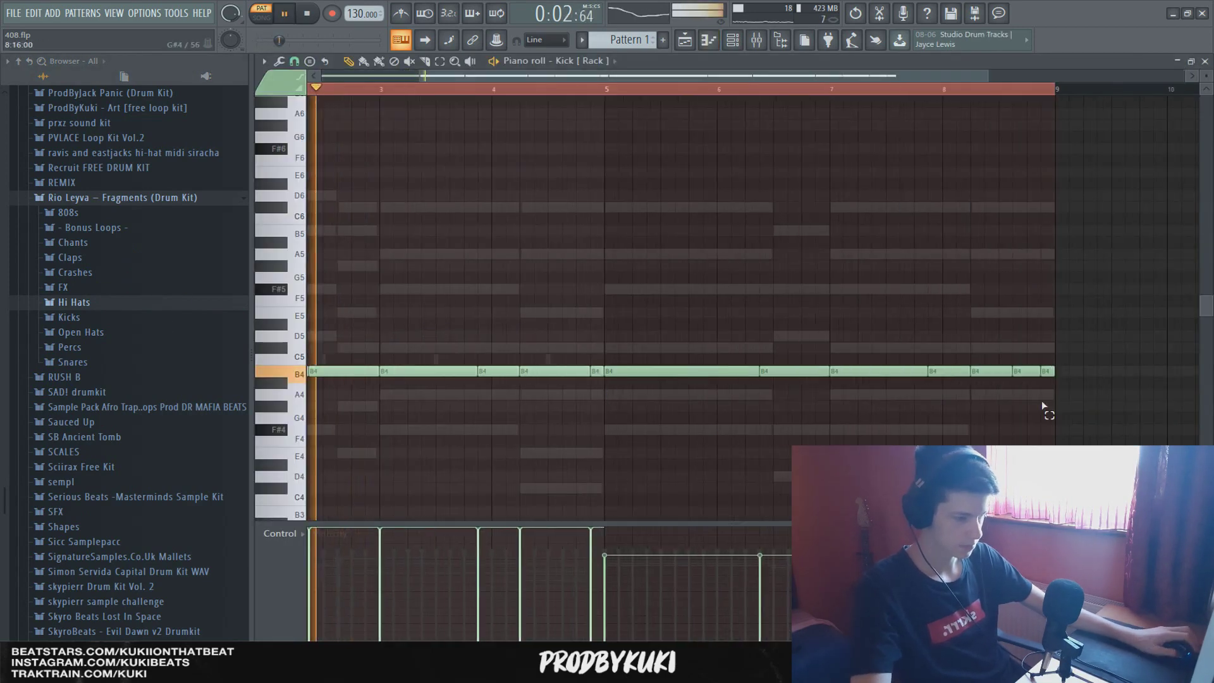
{"action": "scroll", "coordinate": [762, 263], "scroll_direction": "down", "scroll_amount": 3}
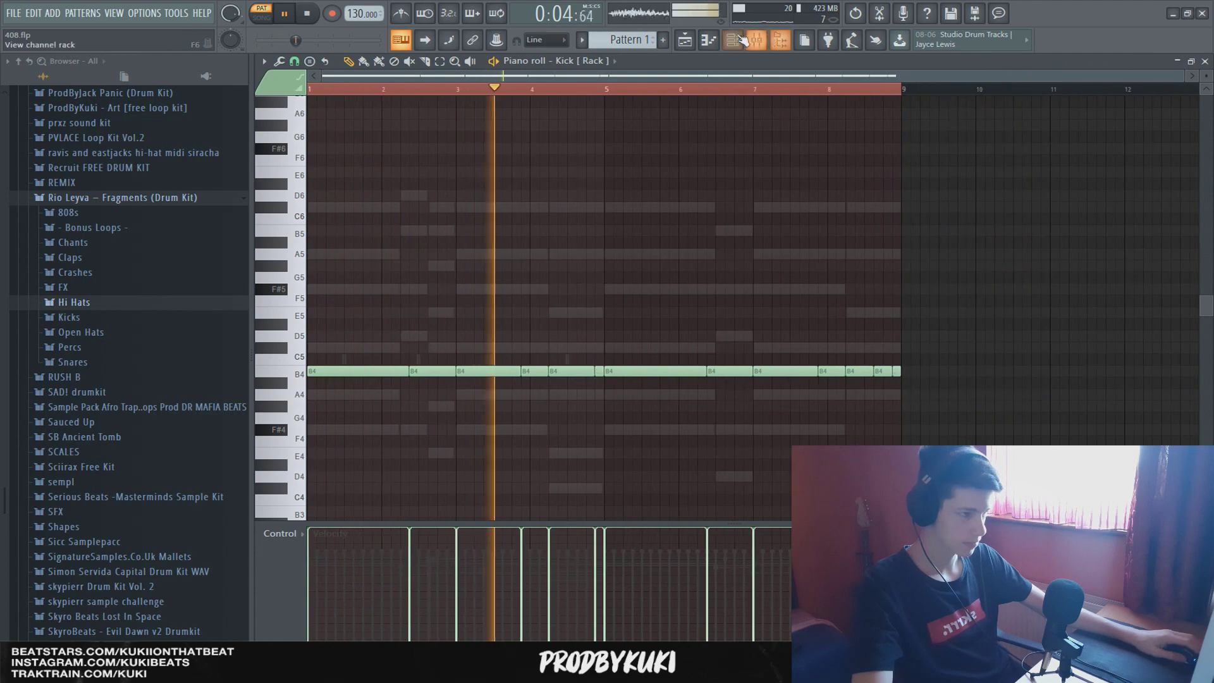
{"action": "left_click", "coordinate": [756, 39]}
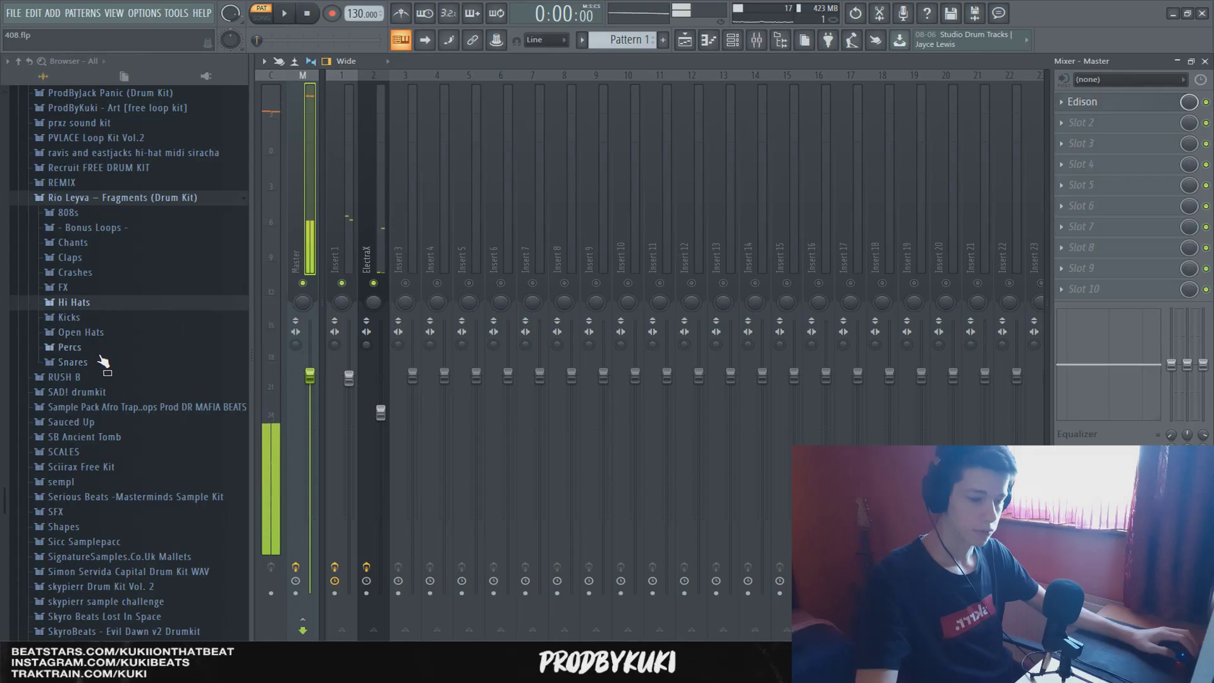
Add RL - Chase Open Hat from the Fragments kit as a new channel with hits on steps 23 and 33, and play the pattern.
{"action": "left_click", "coordinate": [114, 334]}
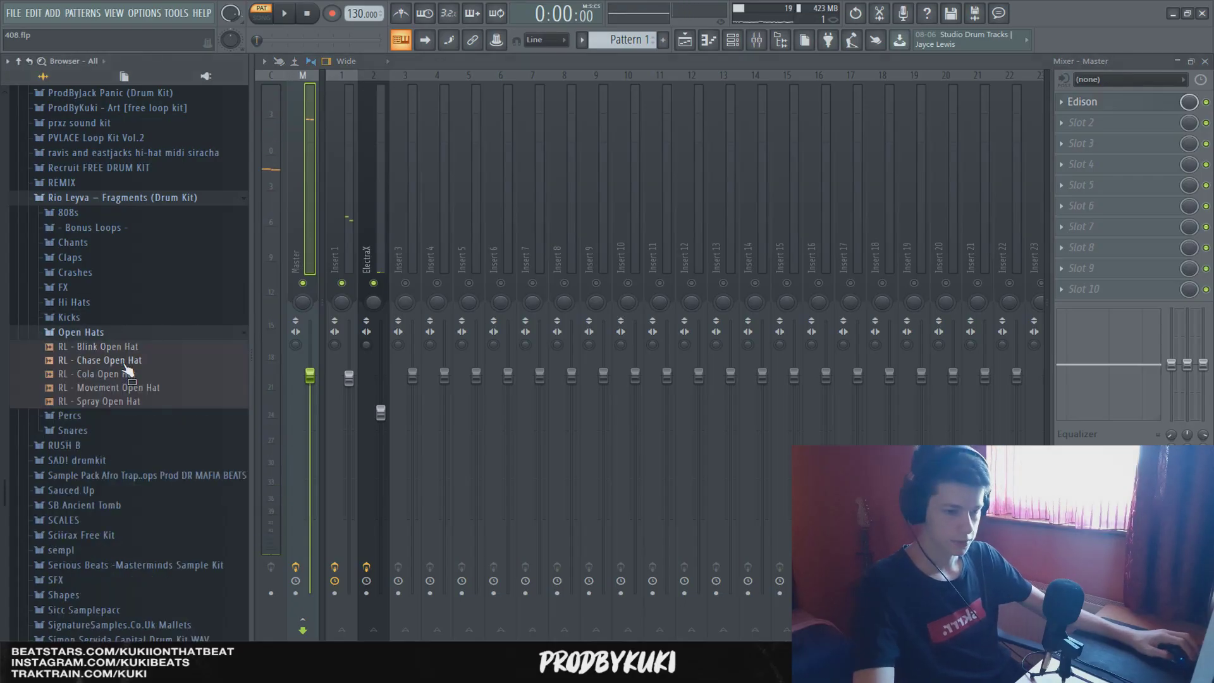
{"action": "left_click", "coordinate": [128, 374]}
{"action": "left_click_drag", "start_coordinate": [128, 358], "coordinate": [487, 377]}
{"action": "key", "text": "F6"}
{"action": "key", "text": "space"}
{"action": "left_click", "coordinate": [457, 341]}
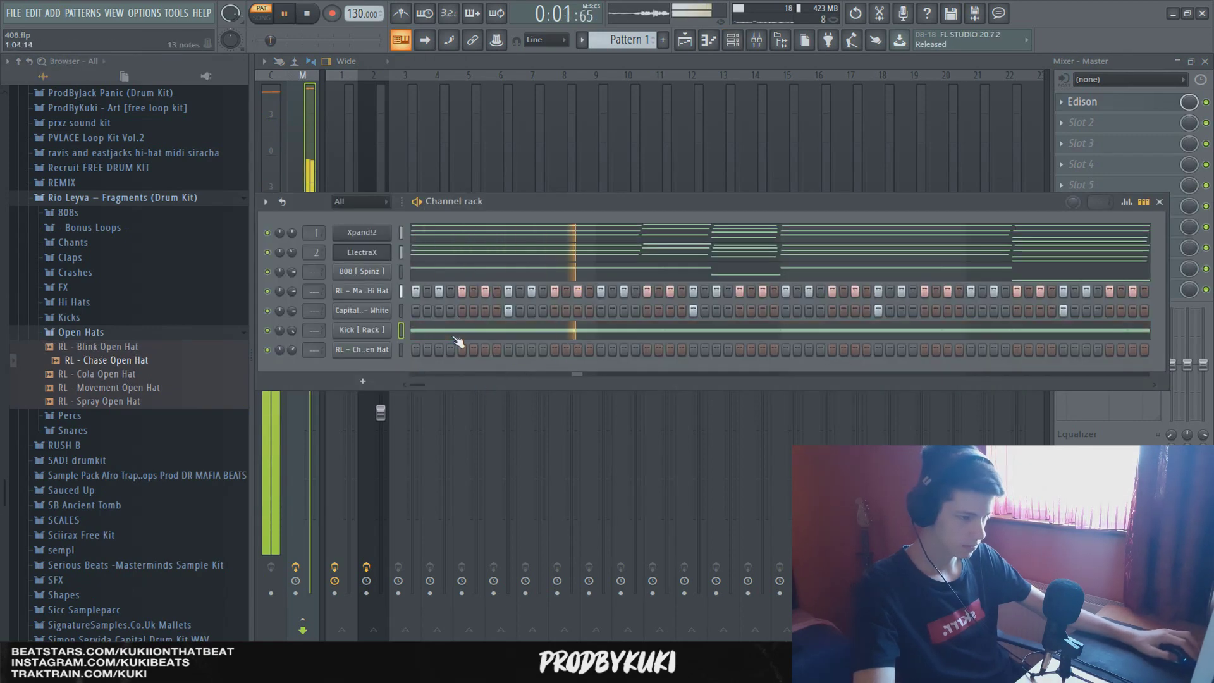
{"action": "left_click", "coordinate": [785, 350]}
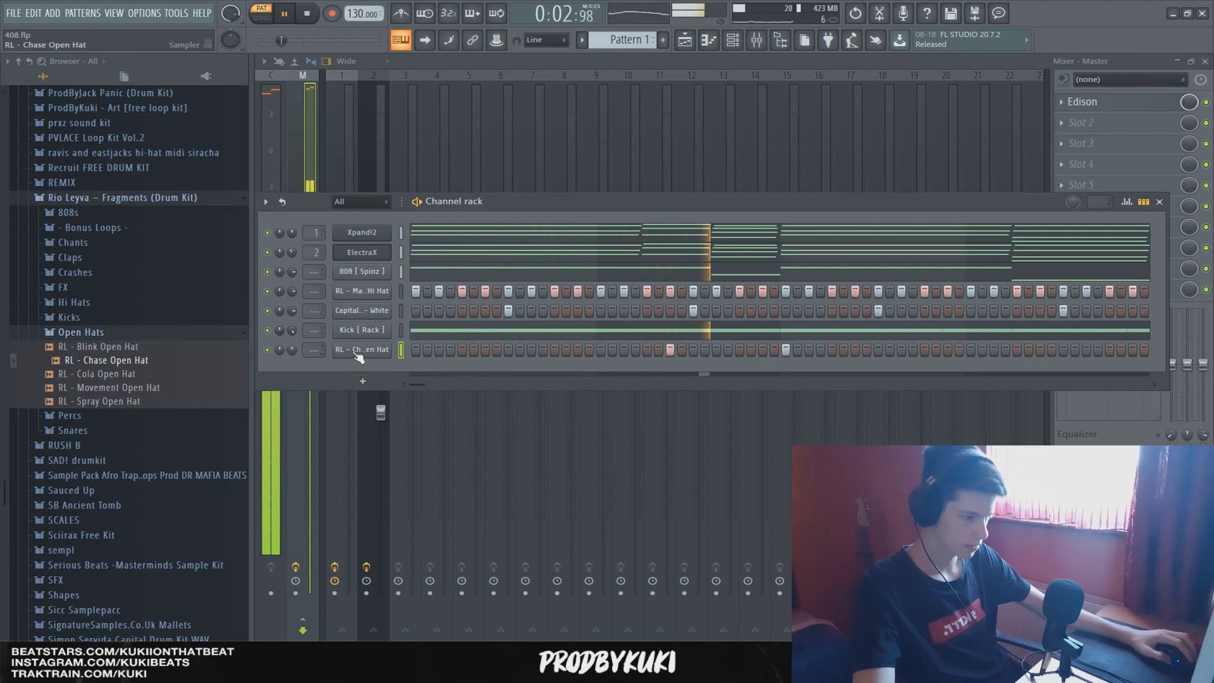
{"action": "key", "text": "space"}
Audition the kit's RL - Spray Open Hat and replace the Chase sample on the open hat channel with RL - Cola Open Hat.
{"action": "left_click", "coordinate": [140, 402]}
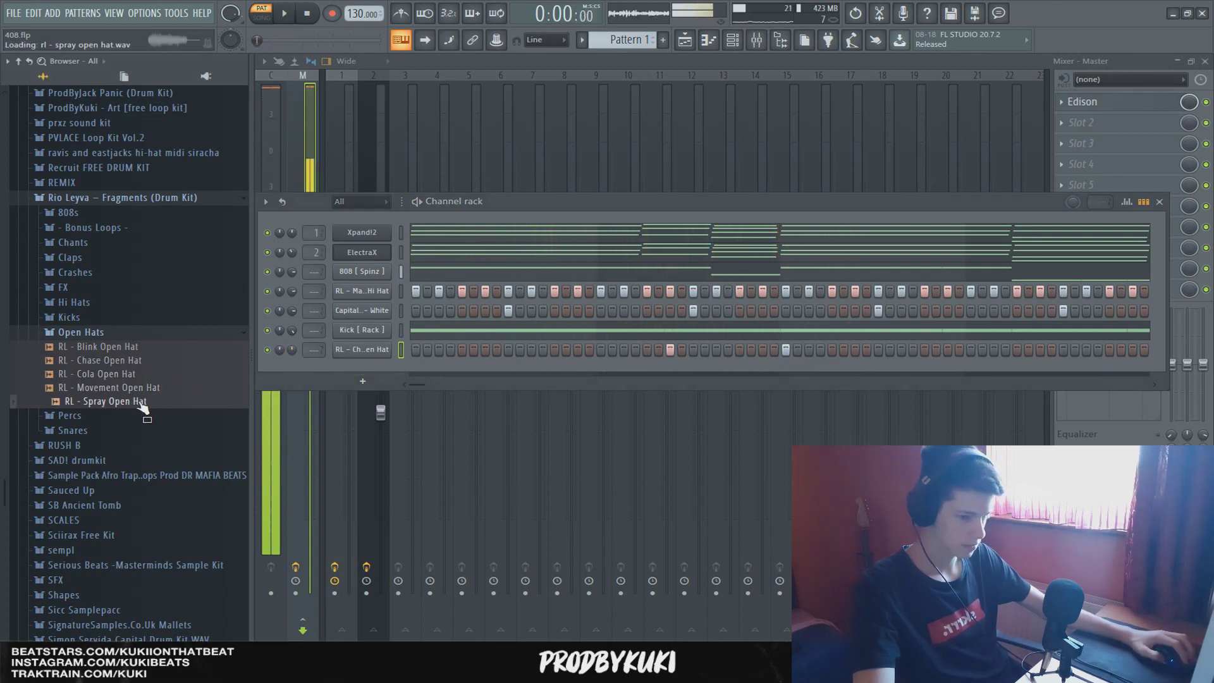
{"action": "right_click", "coordinate": [358, 351]}
{"action": "left_click", "coordinate": [380, 349]}
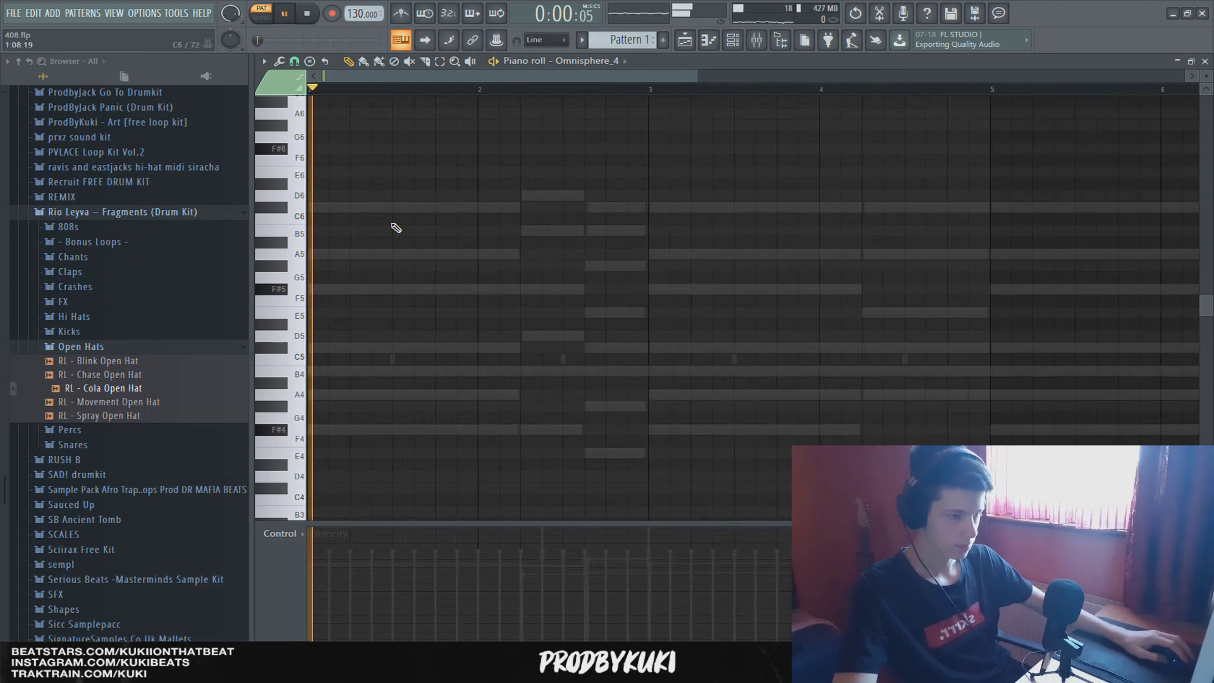
In Omnisphere_4's piano roll, enter F#5, C#5 and B4 on bar 1's steps 9, 11 and 13, plus a six-step A4 from step 15.
{"action": "left_click", "coordinate": [409, 208]}
{"action": "key", "text": "space"}
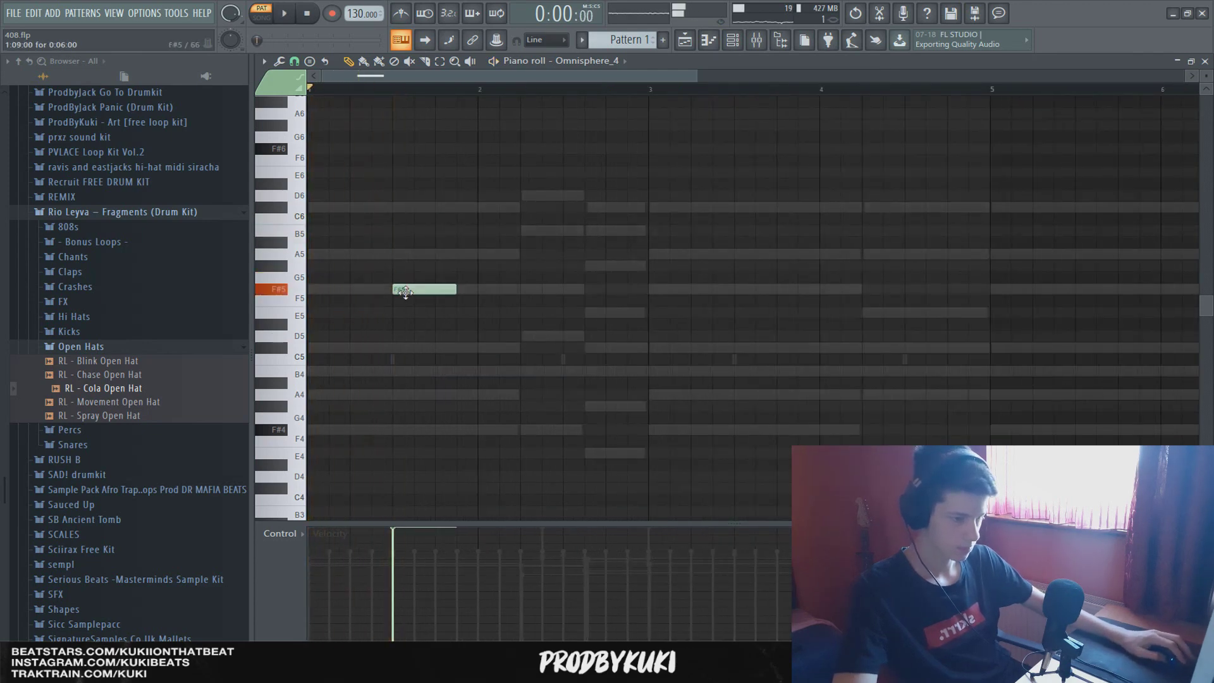
{"action": "key", "text": "space"}
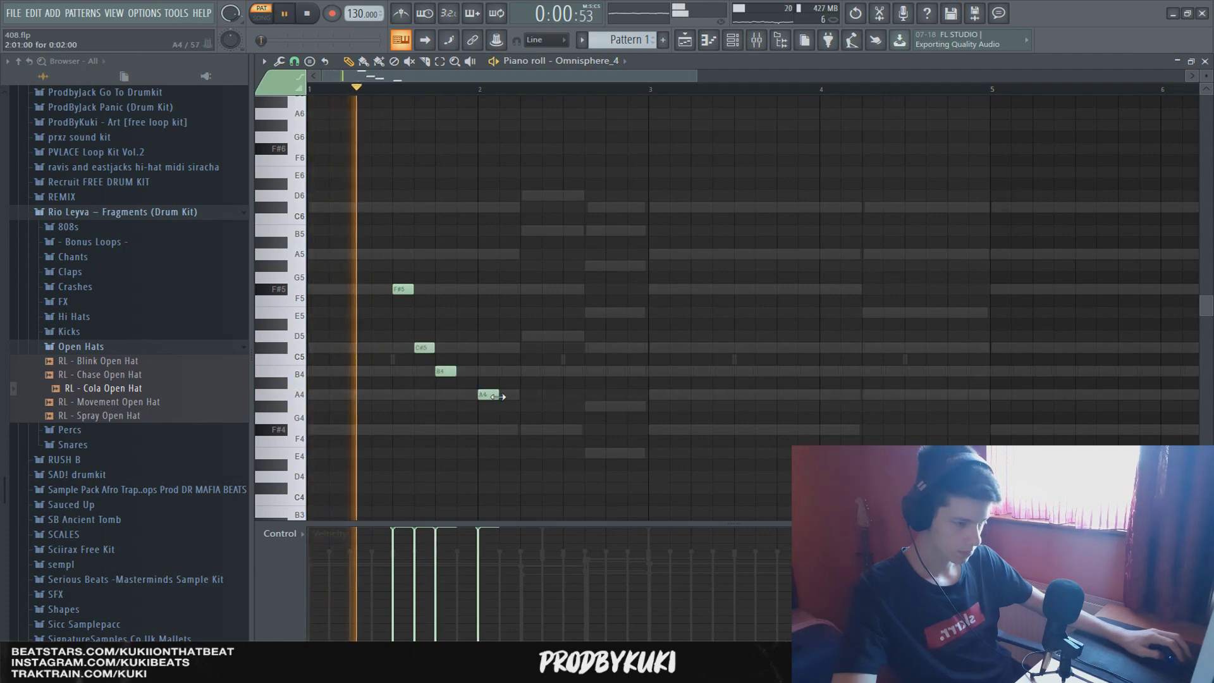
{"action": "key", "text": "space"}
{"action": "mouse_move", "coordinate": [489, 394]}
{"action": "left_mouse_down"}
{"action": "mouse_move", "coordinate": [468, 398]}
{"action": "mouse_move", "coordinate": [506, 396]}
{"action": "left_mouse_up"}
{"action": "scroll", "coordinate": [512, 378], "scroll_direction": "down", "scroll_amount": 2}
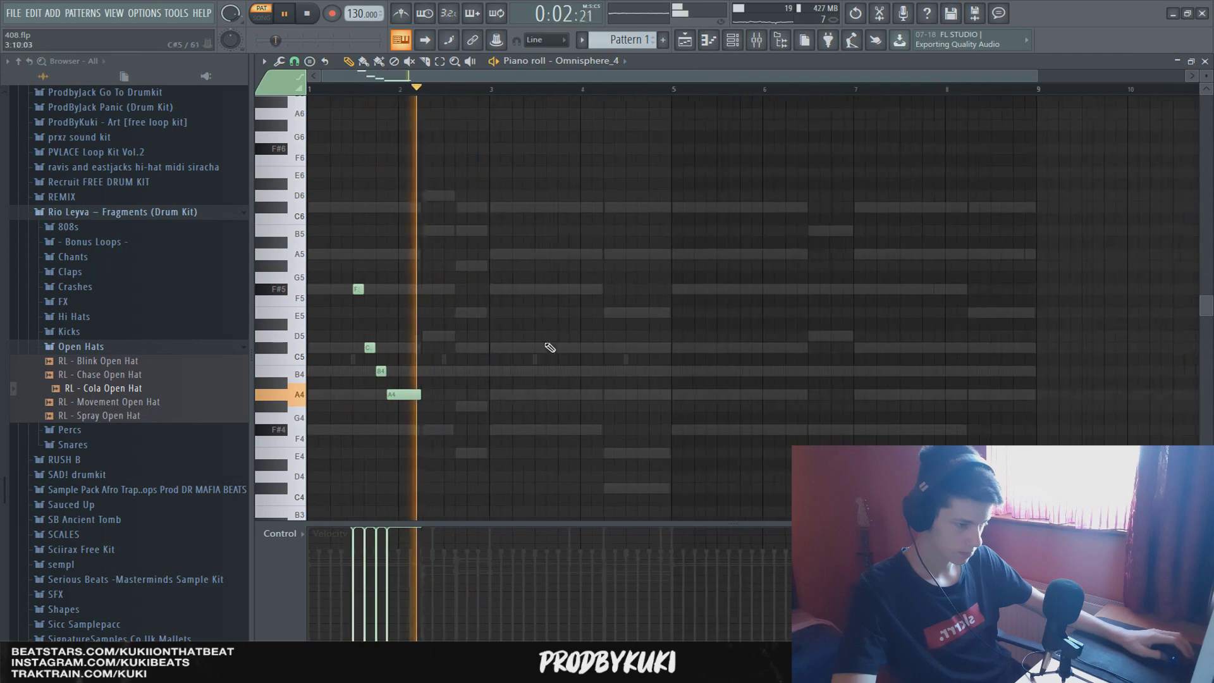
{"action": "scroll", "coordinate": [471, 256], "scroll_direction": "up", "scroll_amount": 3}
{"action": "scroll", "coordinate": [472, 257], "scroll_direction": "down", "scroll_amount": 2}
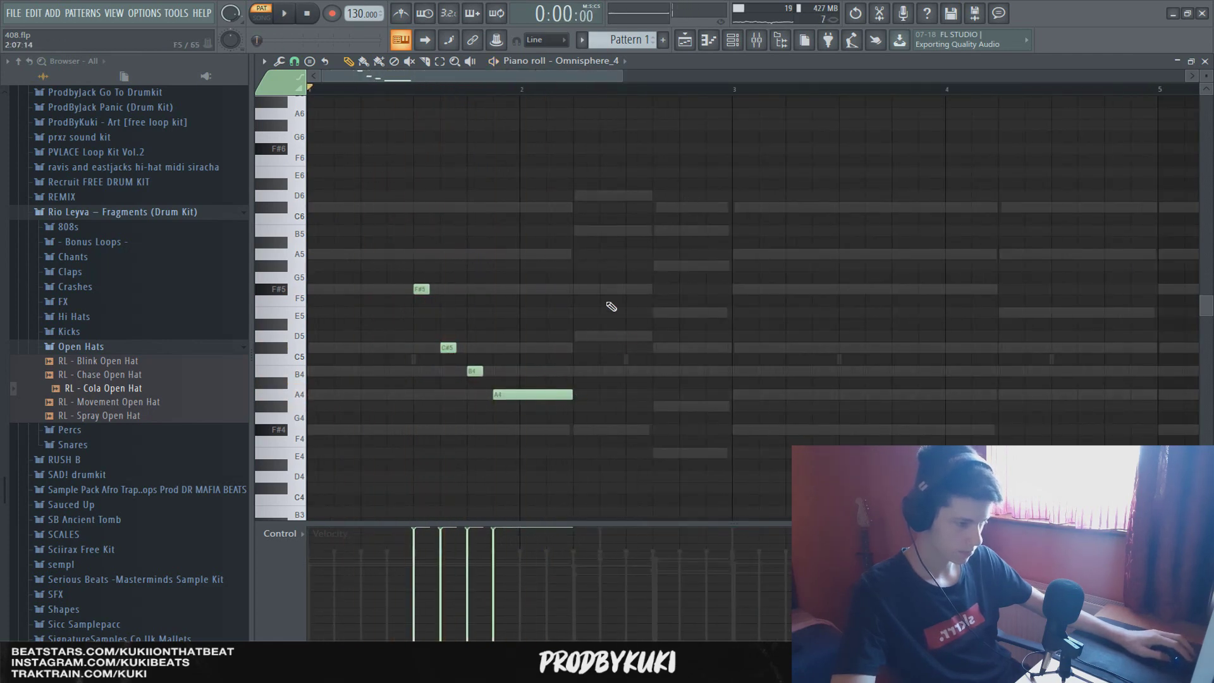
Transpose the four melody notes up an octave, change the last two to A5 and F#5, and play them.
{"action": "key", "text": "ctrl+Up"}
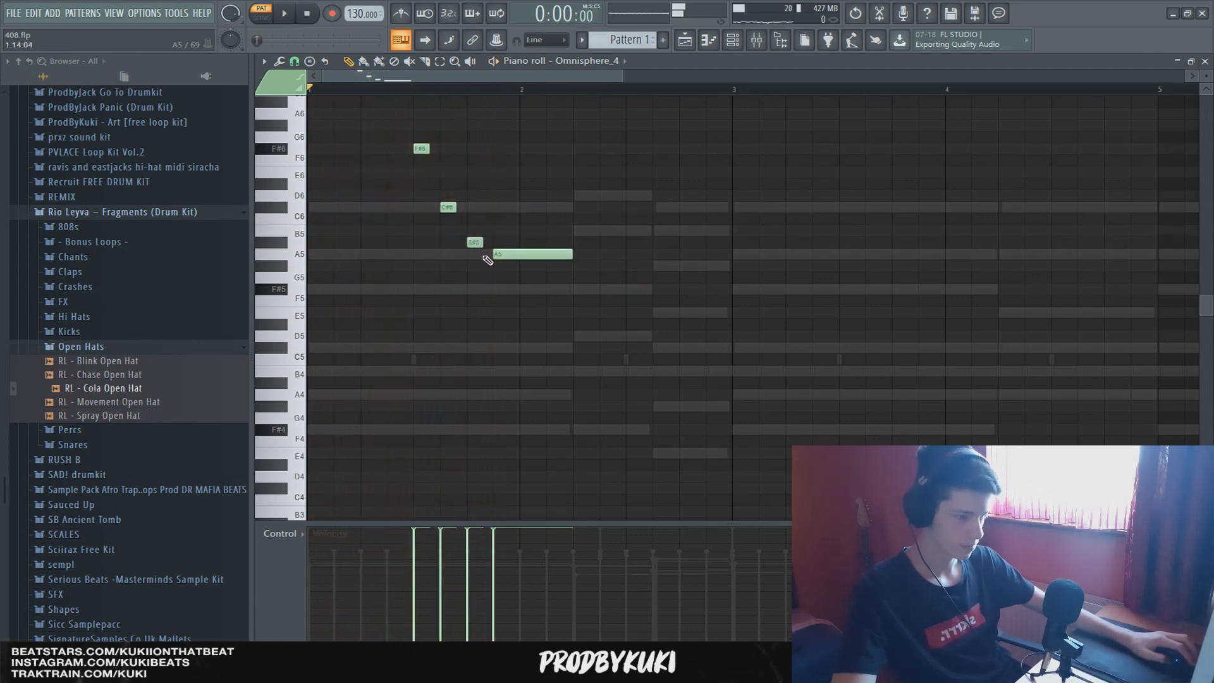
{"action": "key", "text": "space"}
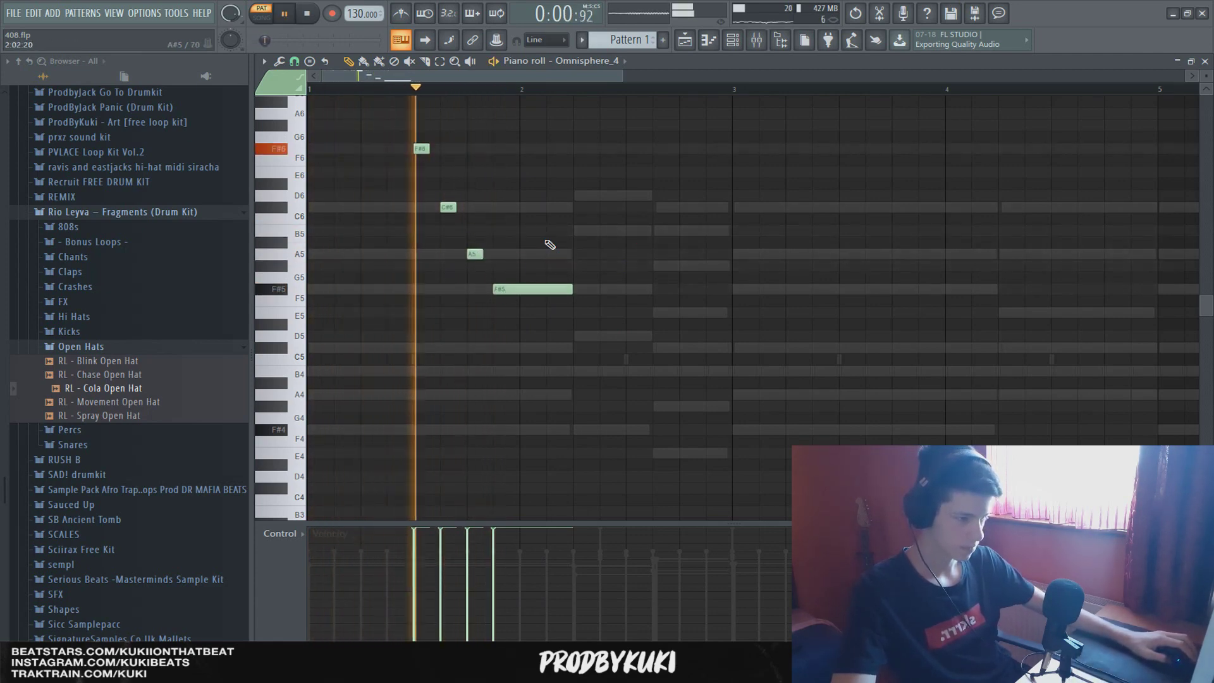
{"action": "key", "text": "space"}
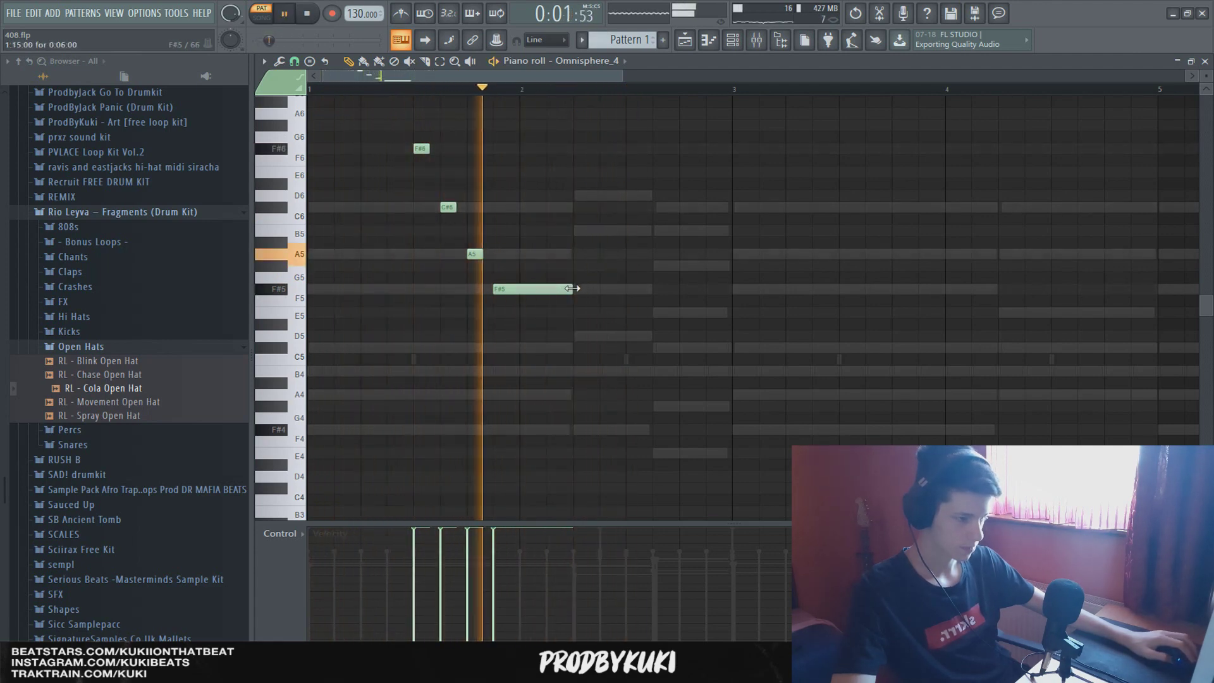
Extend the held F#5 to eight steps and add short D6, B5 and G#5 notes plus a four-step E5 from bar 2's step 7.
{"action": "left_click_drag", "start_coordinate": [572, 290], "coordinate": [600, 289]}
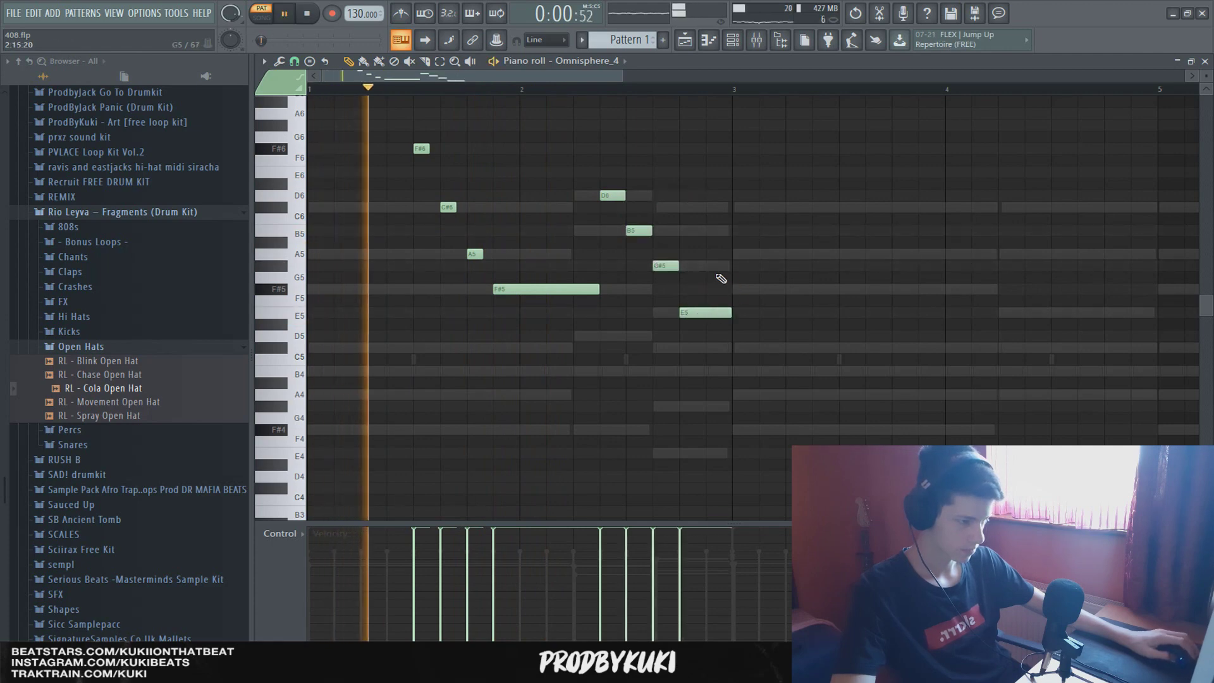
{"action": "left_click_drag", "start_coordinate": [718, 271], "coordinate": [611, 198]}
{"action": "left_click", "coordinate": [672, 189]}
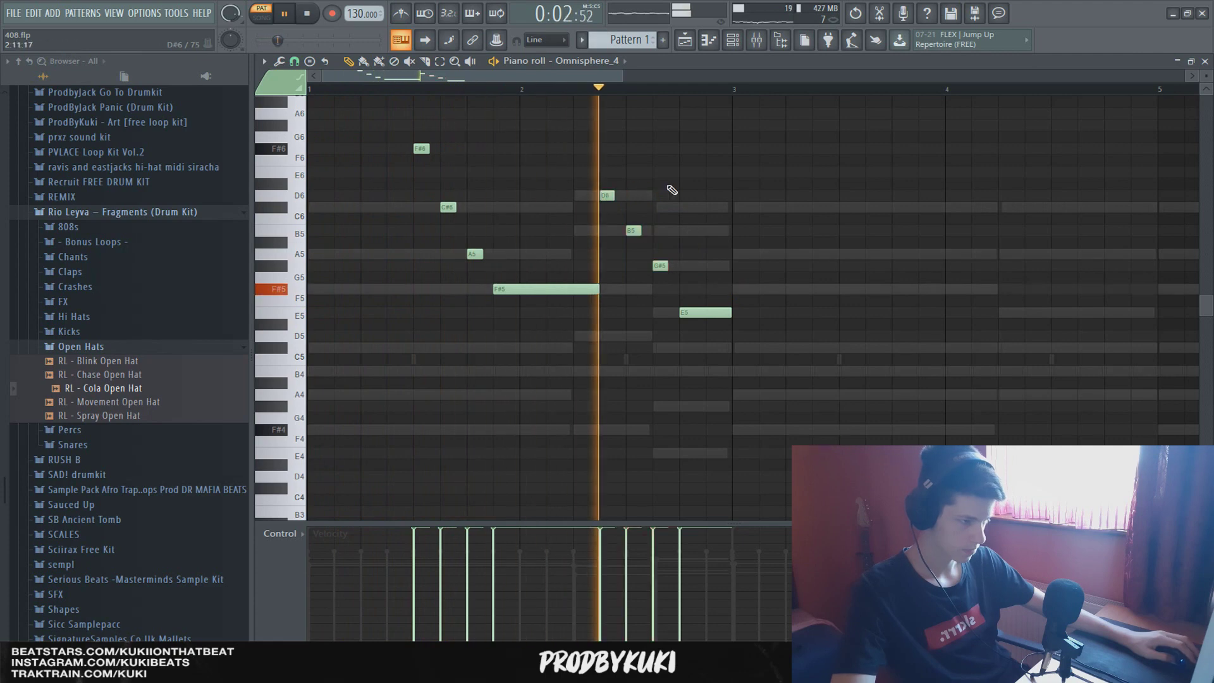
{"action": "scroll", "coordinate": [693, 193], "scroll_direction": "down", "scroll_amount": 3, "text": "ctrl"}
{"action": "key", "text": "space"}
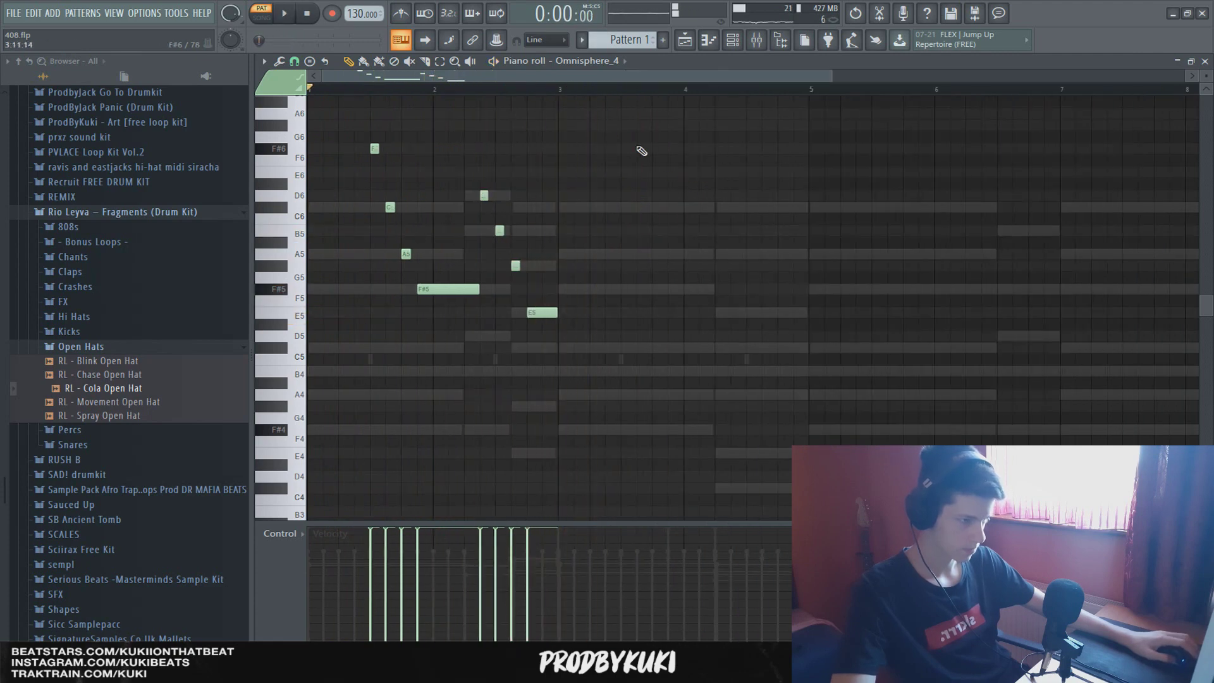
Add short C#6 and A5 notes on bar 3's steps 9 and 11, and a G#5 about seven steps long from step 13.
{"action": "scroll", "coordinate": [638, 202], "scroll_direction": "up", "scroll_amount": 2, "text": "ctrl"}
{"action": "key", "text": "space"}
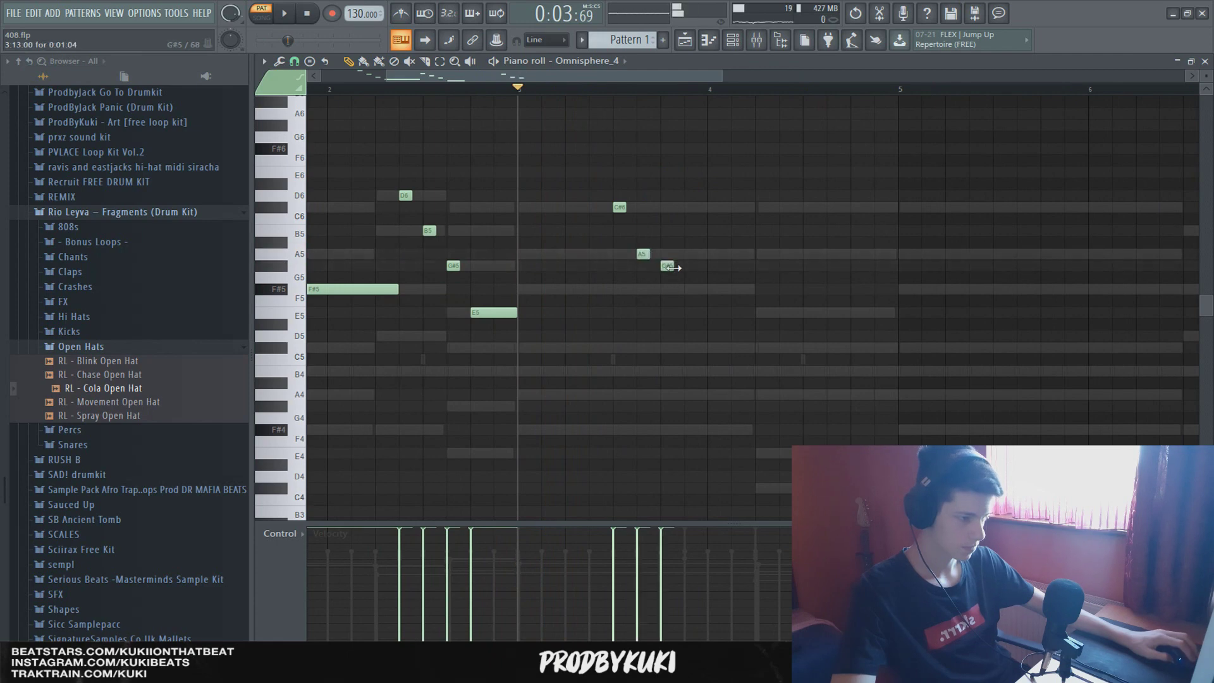
{"action": "key", "text": "space"}
{"action": "left_click_drag", "start_coordinate": [671, 267], "coordinate": [745, 267]}
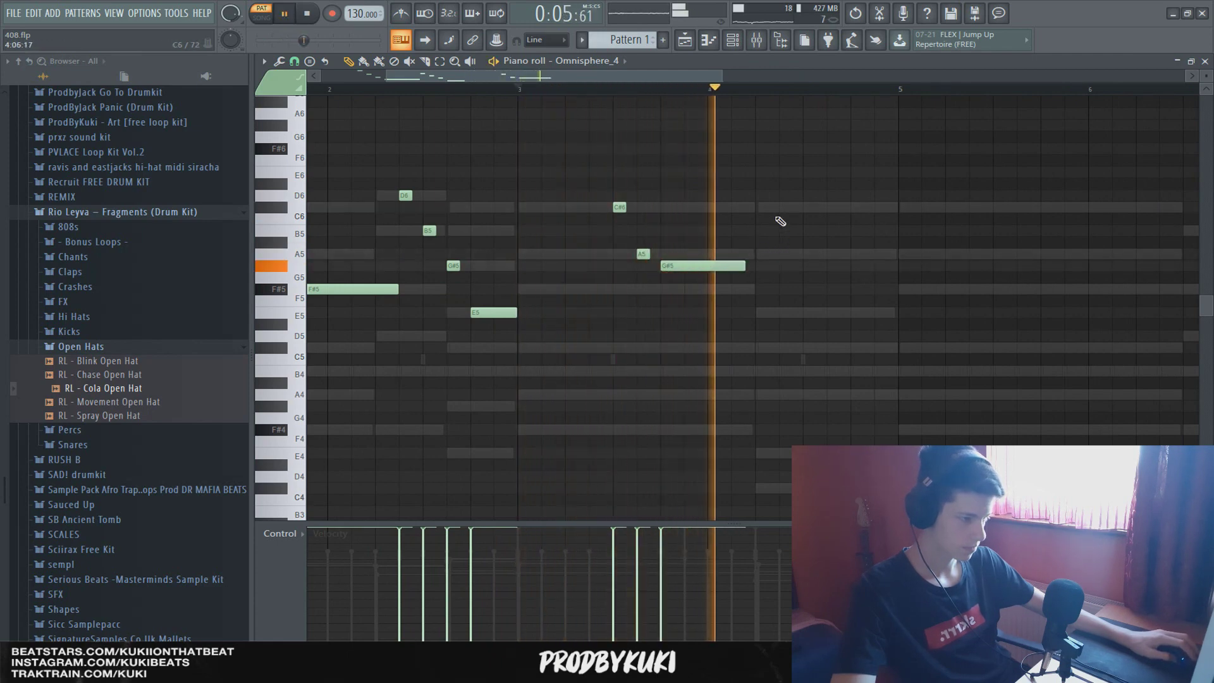
Add short C#6 and A5 notes on bar 4's steps 9 and 11, plus an E5 about three steps long from step 13, and play.
{"action": "left_click", "coordinate": [813, 207]}
{"action": "key", "text": "space"}
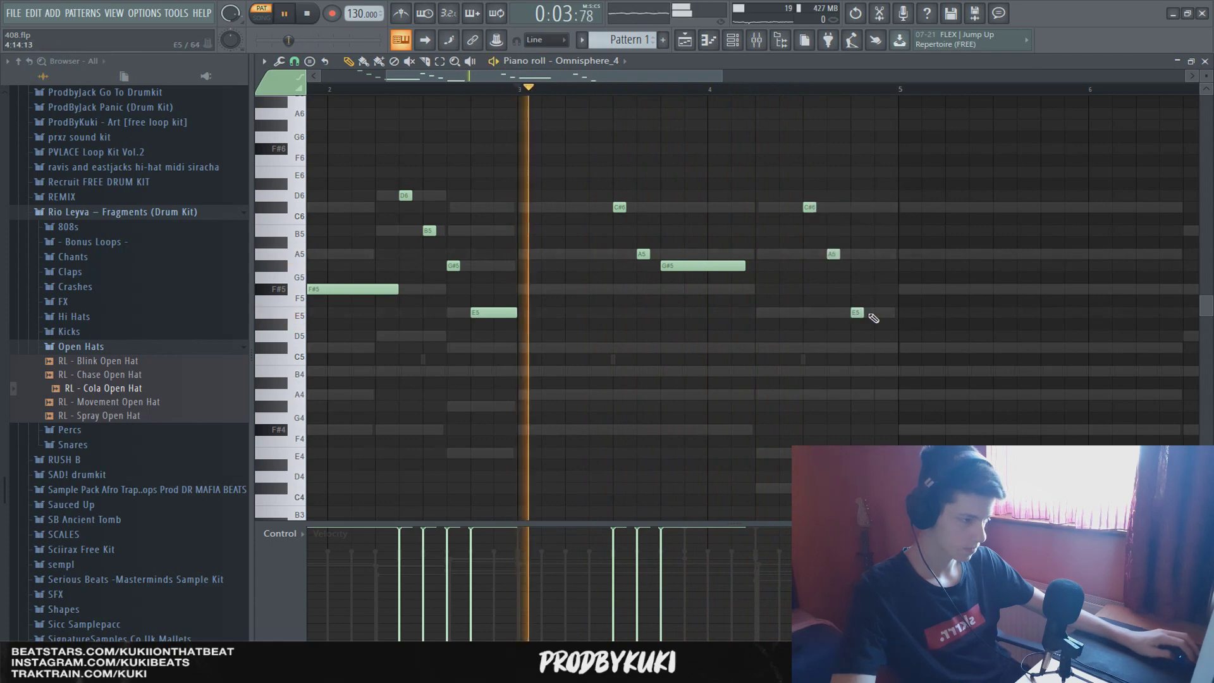
{"action": "left_click_drag", "start_coordinate": [864, 313], "coordinate": [888, 313]}
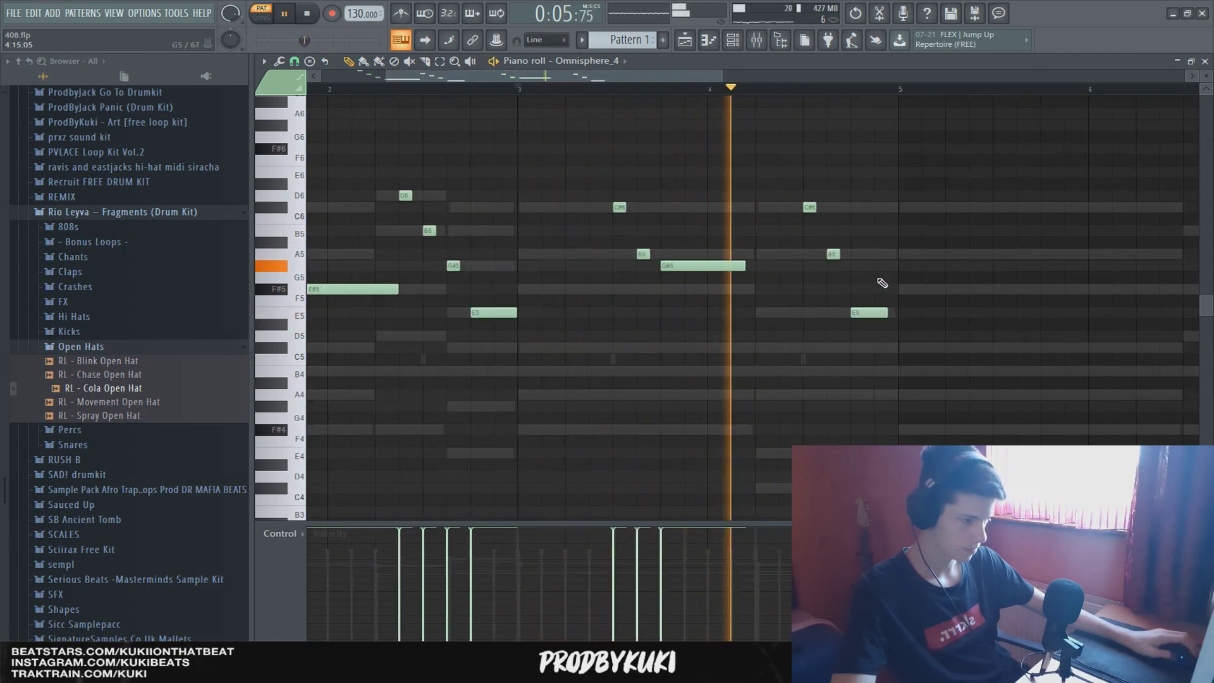
{"action": "scroll", "coordinate": [467, 91], "scroll_direction": "down", "scroll_amount": 3}
{"action": "key", "text": "space"}
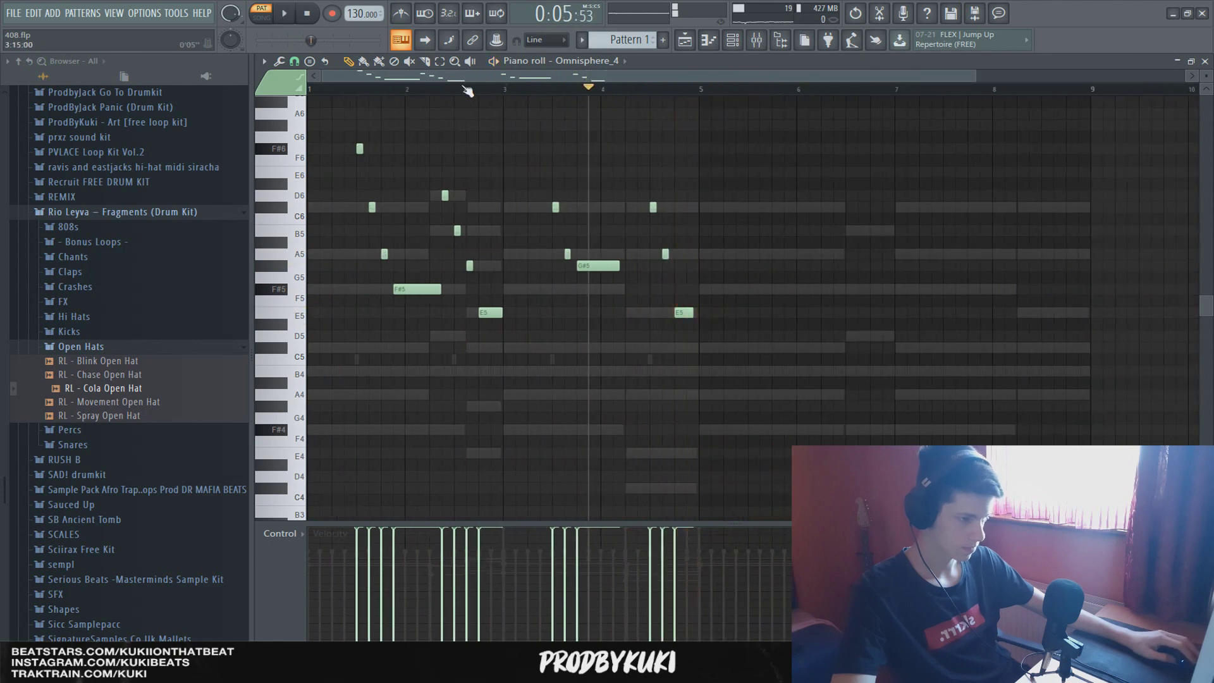
Lower the velocity of all melody notes together, and move bar 3's held note down to F#5 while playing the melody.
{"action": "key", "text": "space"}
{"action": "key", "text": "ctrl+a"}
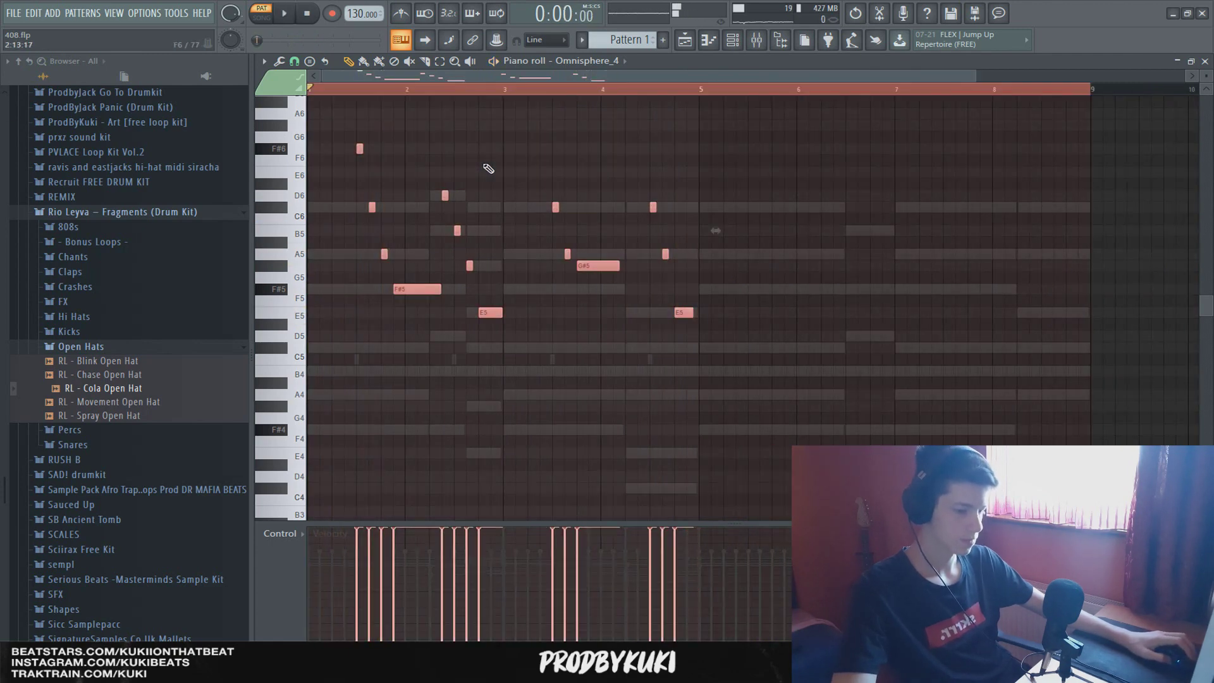
{"action": "scroll", "coordinate": [488, 168], "scroll_direction": "down", "scroll_amount": 1}
{"action": "key", "text": "space"}
{"action": "scroll", "coordinate": [484, 170], "scroll_direction": "up", "scroll_amount": 3}
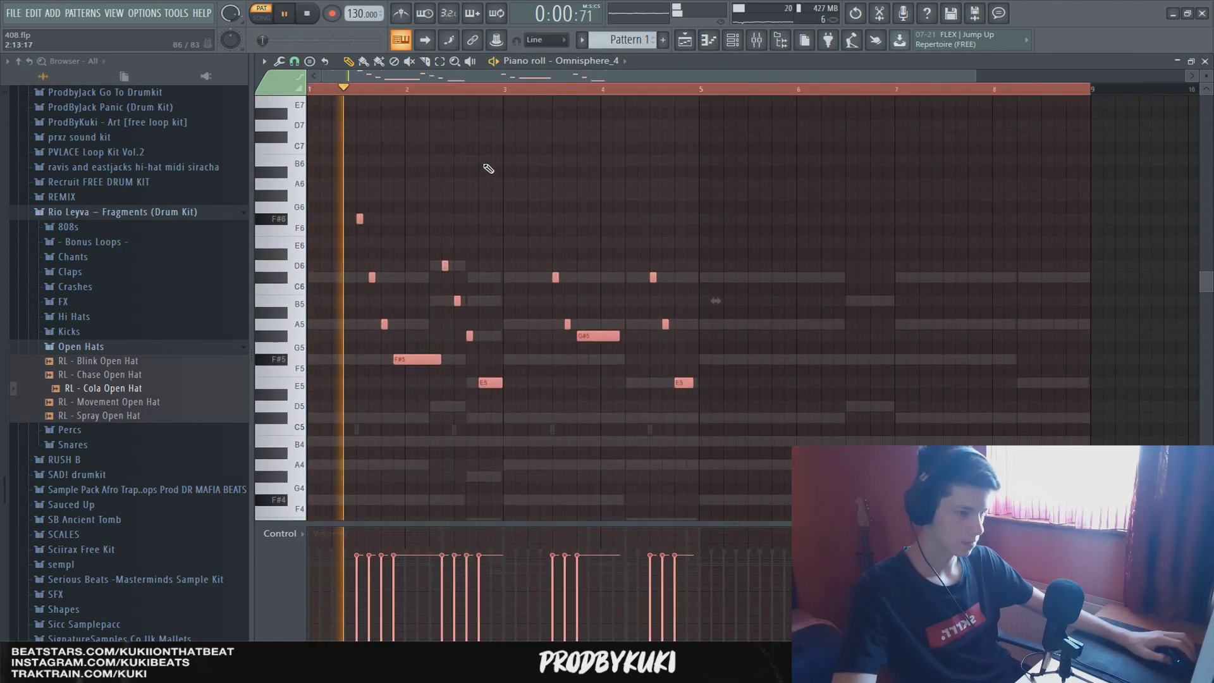
{"action": "key", "text": "ctrl+d"}
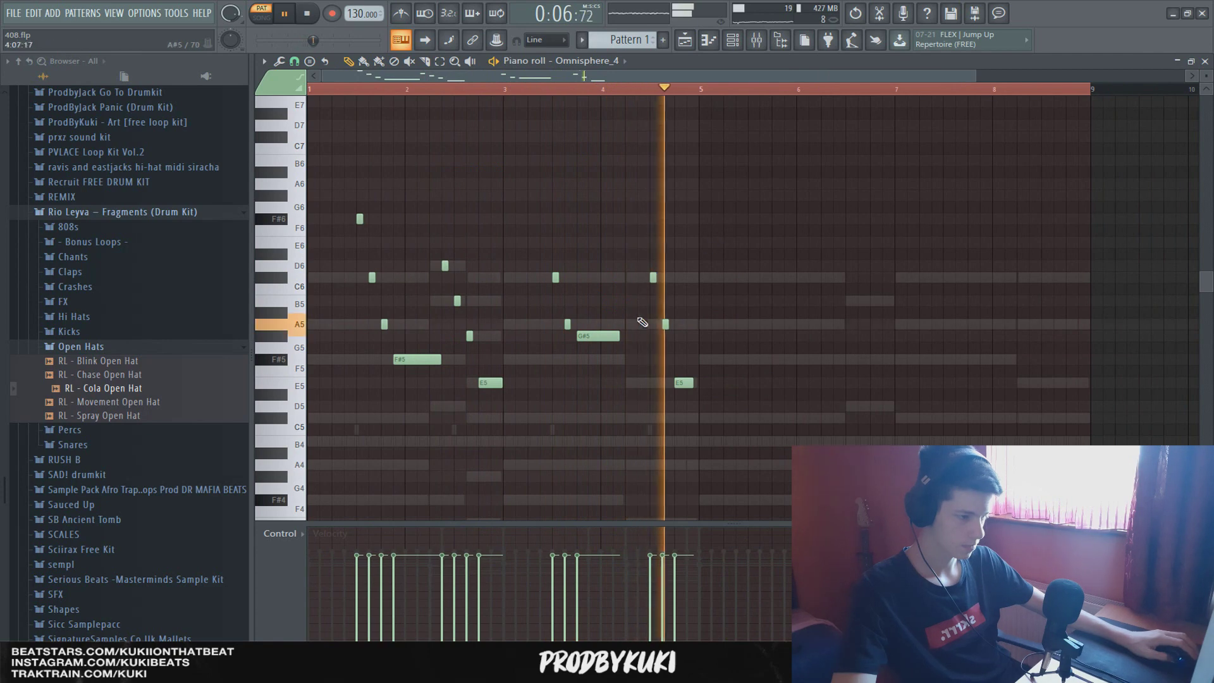
{"action": "key", "text": "space"}
{"action": "scroll", "coordinate": [494, 386], "scroll_direction": "up", "scroll_amount": 4}
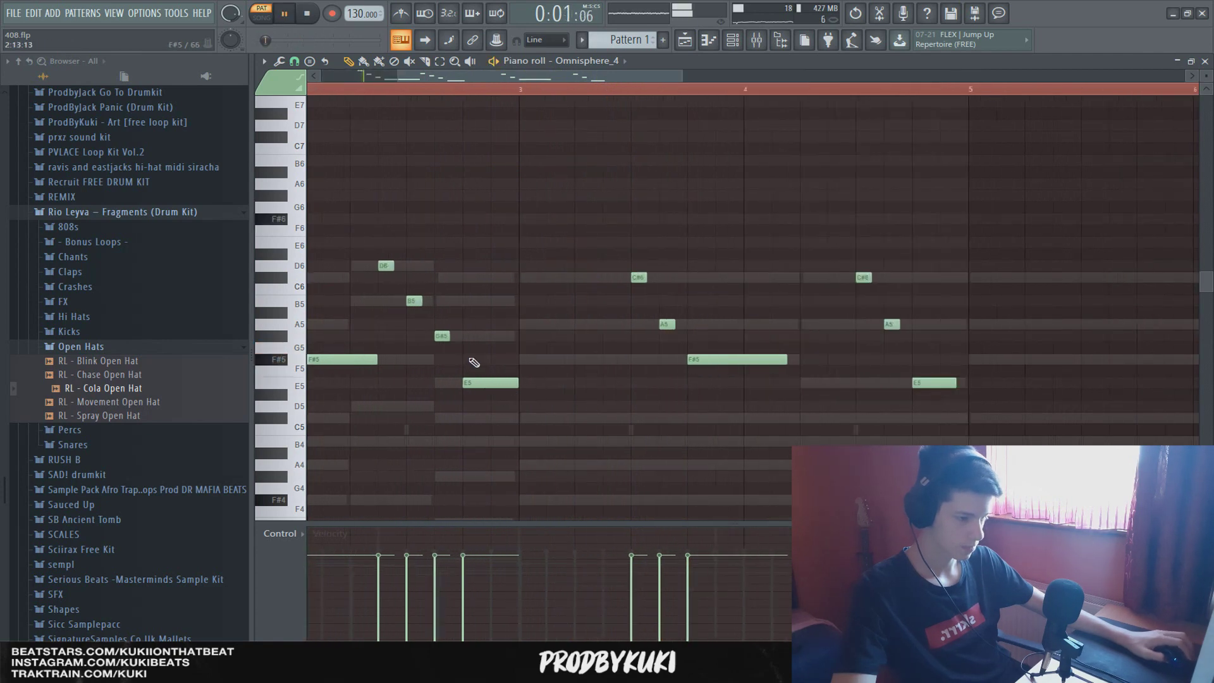
Try C#6 in place of bar 2's short G#5 and play the melody.
{"action": "scroll", "coordinate": [458, 354], "scroll_direction": "down", "scroll_amount": 2}
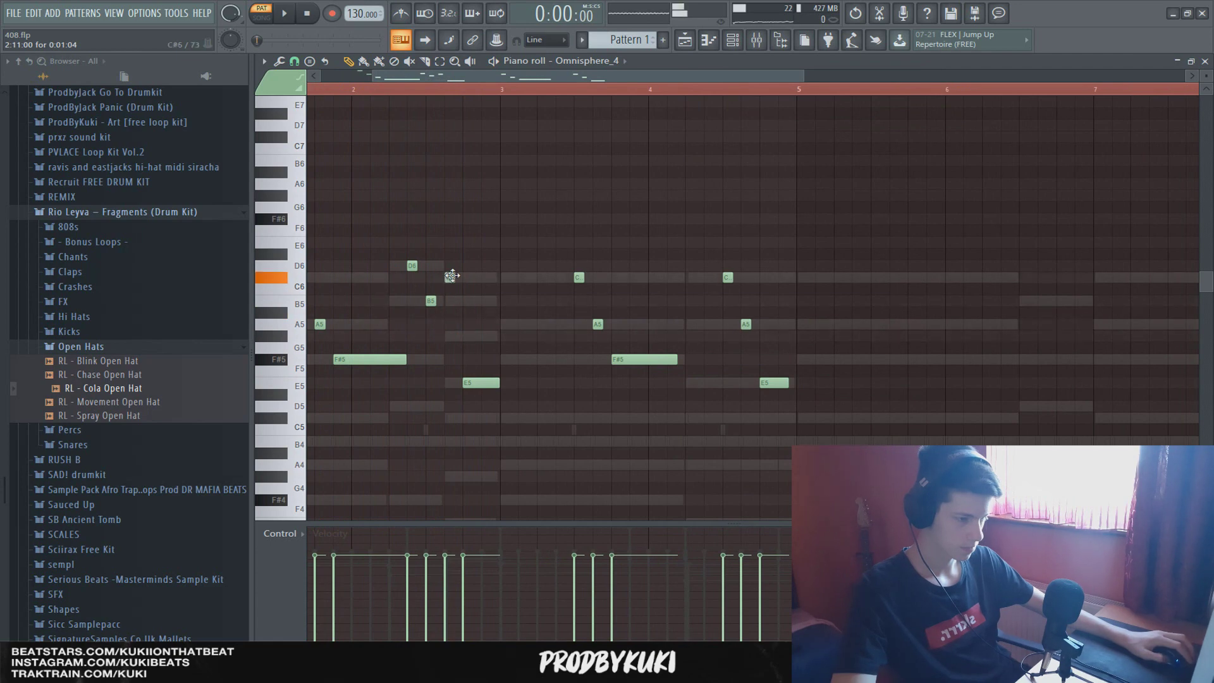
{"action": "key", "text": "space"}
{"action": "scroll", "coordinate": [437, 316], "scroll_direction": "down", "scroll_amount": 3}
{"action": "scroll", "coordinate": [437, 329], "scroll_direction": "up", "scroll_amount": 4}
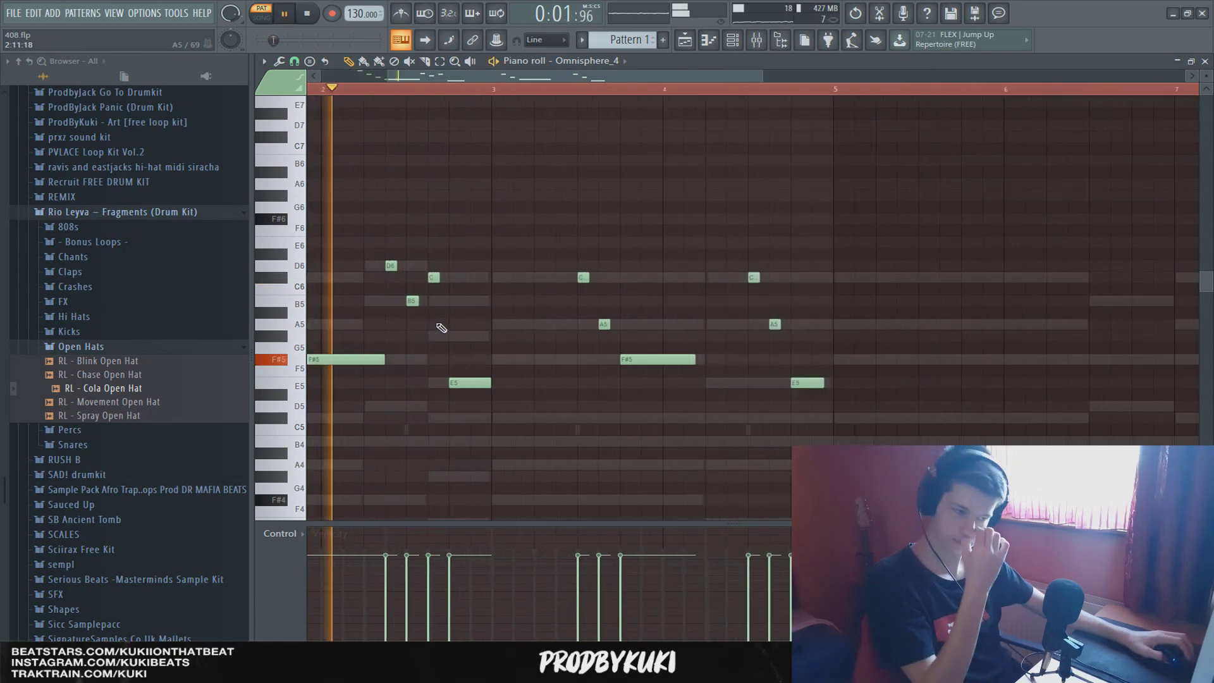
{"action": "scroll", "coordinate": [444, 327], "scroll_direction": "down", "scroll_amount": 2}
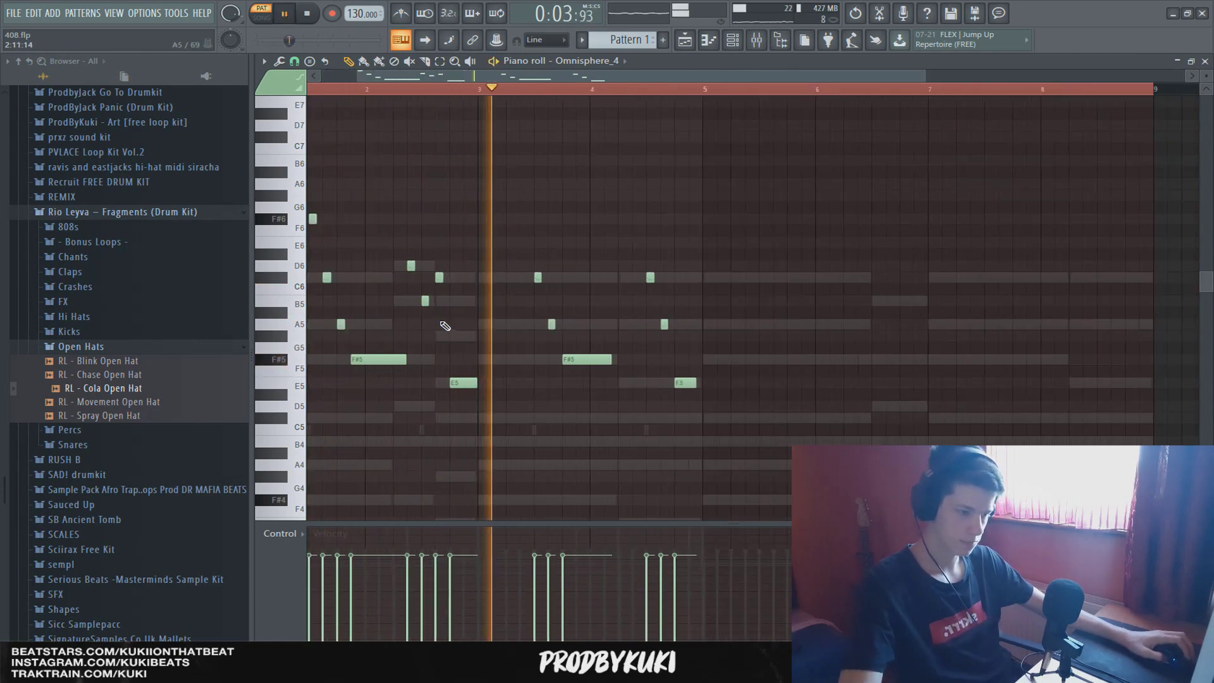
Duplicate the four-bar melody into bars 5 to 8, changing bar 6's phrase to C#6, B5, F#5, D5 and bar 8's last notes to B5, A5.
{"action": "scroll", "coordinate": [459, 359], "scroll_direction": "up", "scroll_amount": 2}
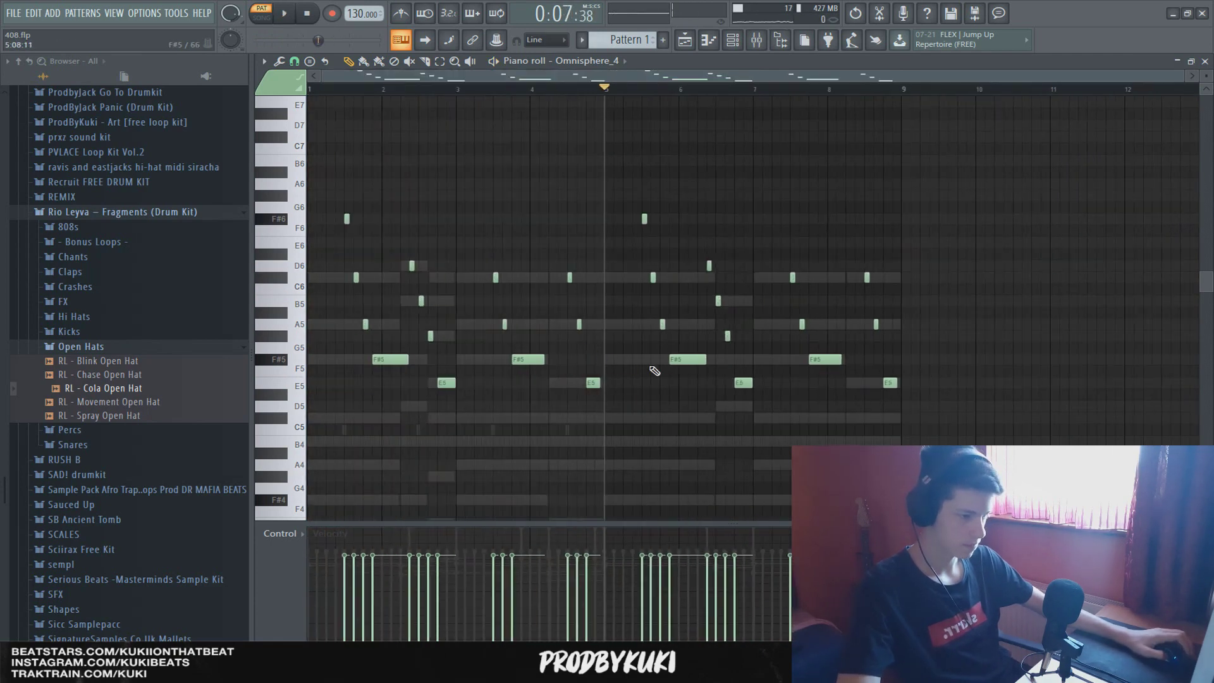
{"action": "scroll", "coordinate": [729, 354], "scroll_direction": "left", "scroll_amount": 3}
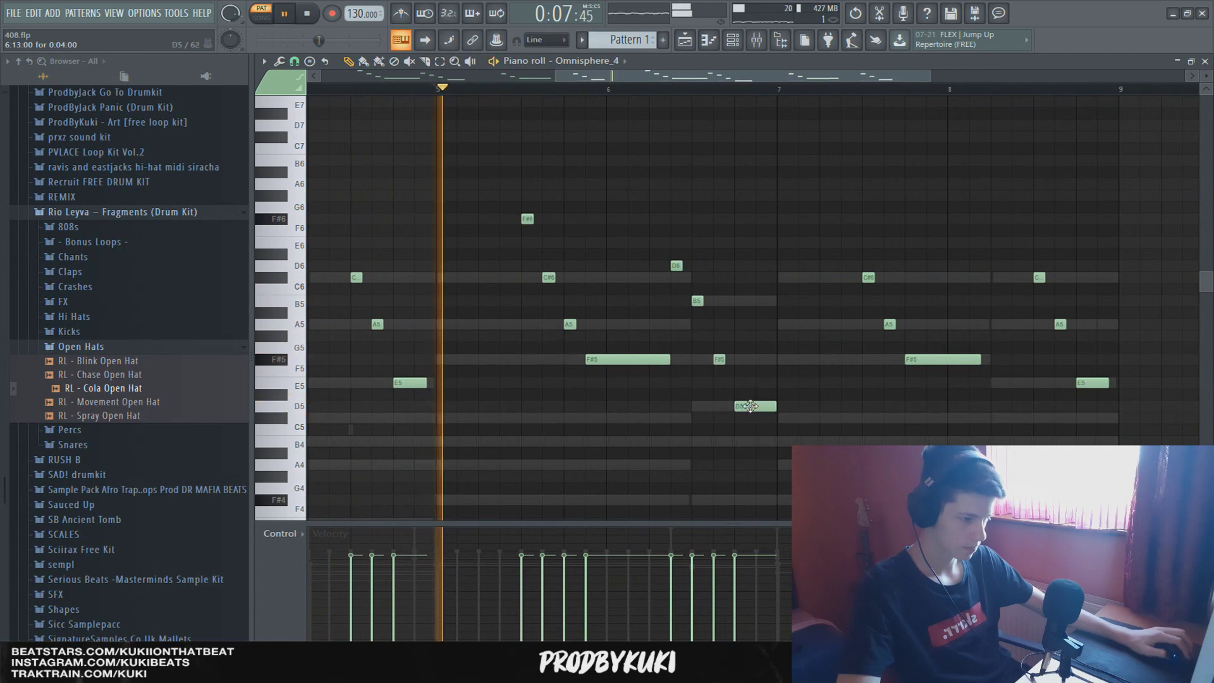
{"action": "right_click", "coordinate": [676, 266]}
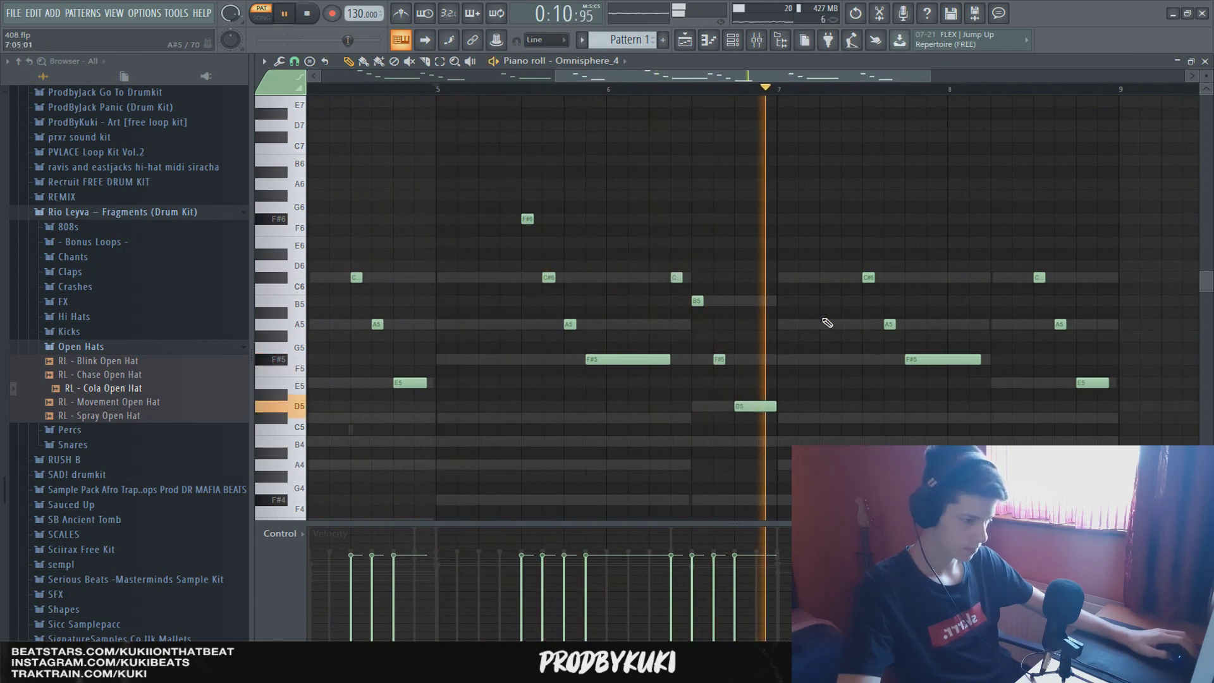
{"action": "scroll", "coordinate": [842, 316], "scroll_direction": "down", "scroll_amount": 2}
{"action": "scroll", "coordinate": [903, 339], "scroll_direction": "up", "scroll_amount": 2}
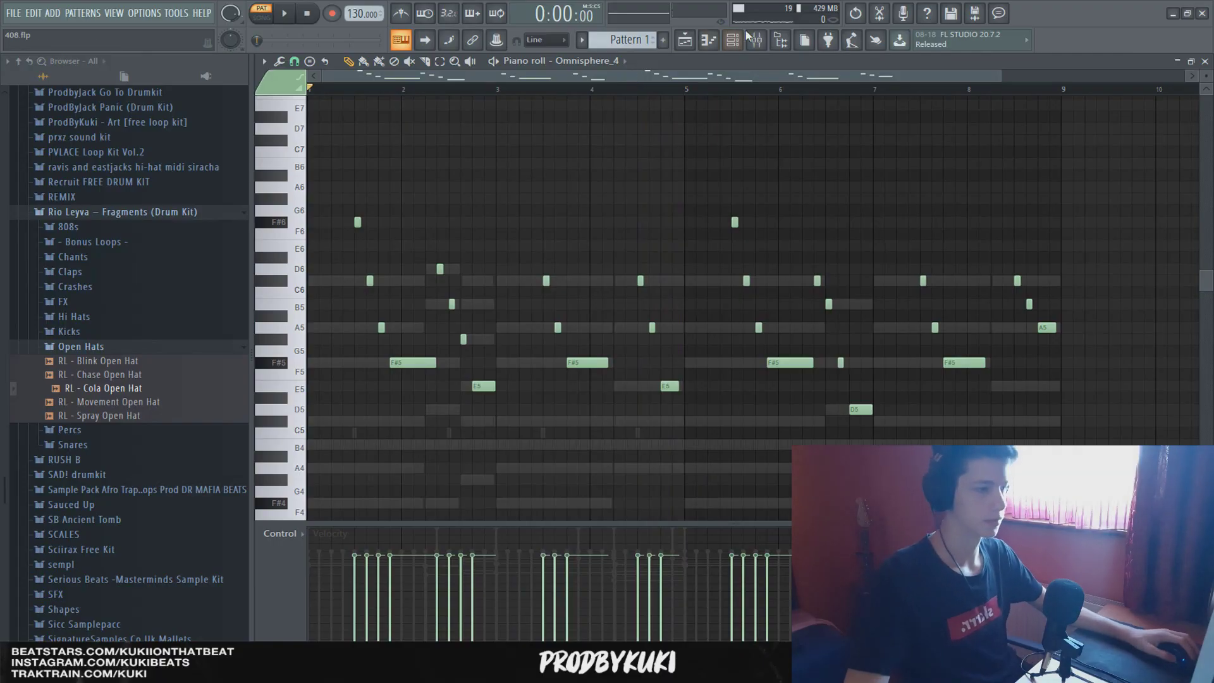
Open the channel rack and move the Omnisphere_4 channel up to sit directly below ElectraX.
{"action": "left_click", "coordinate": [740, 41]}
{"action": "key", "text": "alt+Up"}
{"action": "key", "text": "alt+Up"}
{"action": "key", "text": "alt+Up"}
{"action": "key", "text": "alt+Up"}
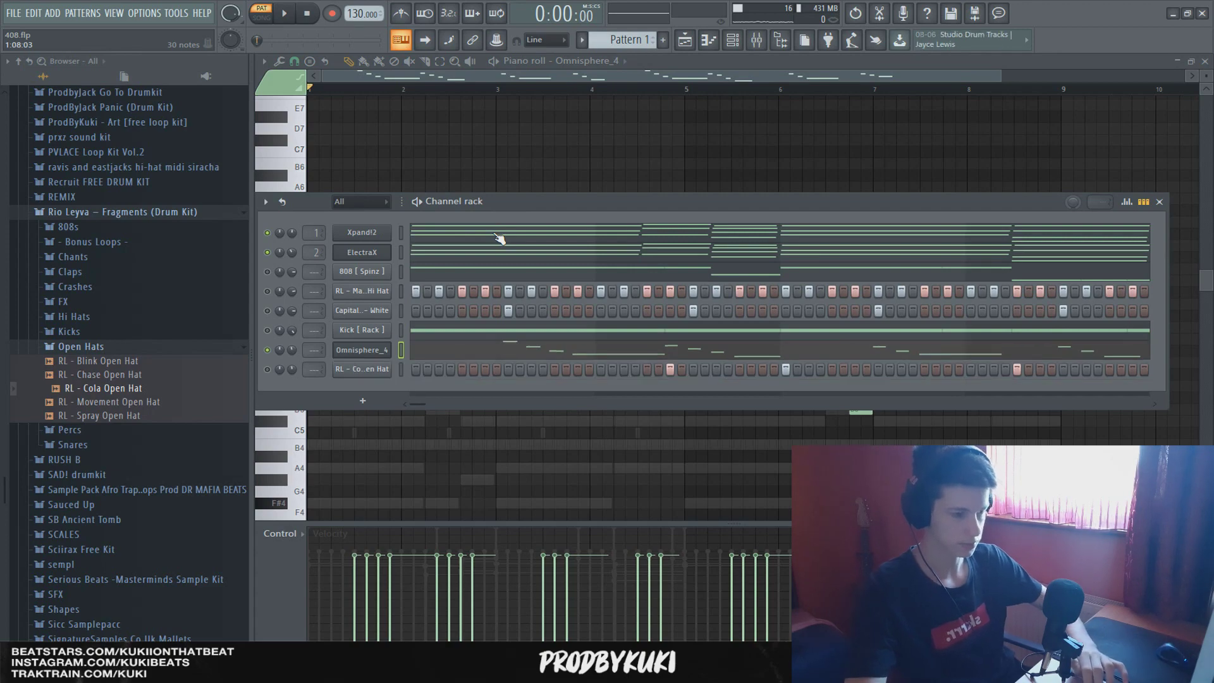
{"action": "key", "text": "alt+Up"}
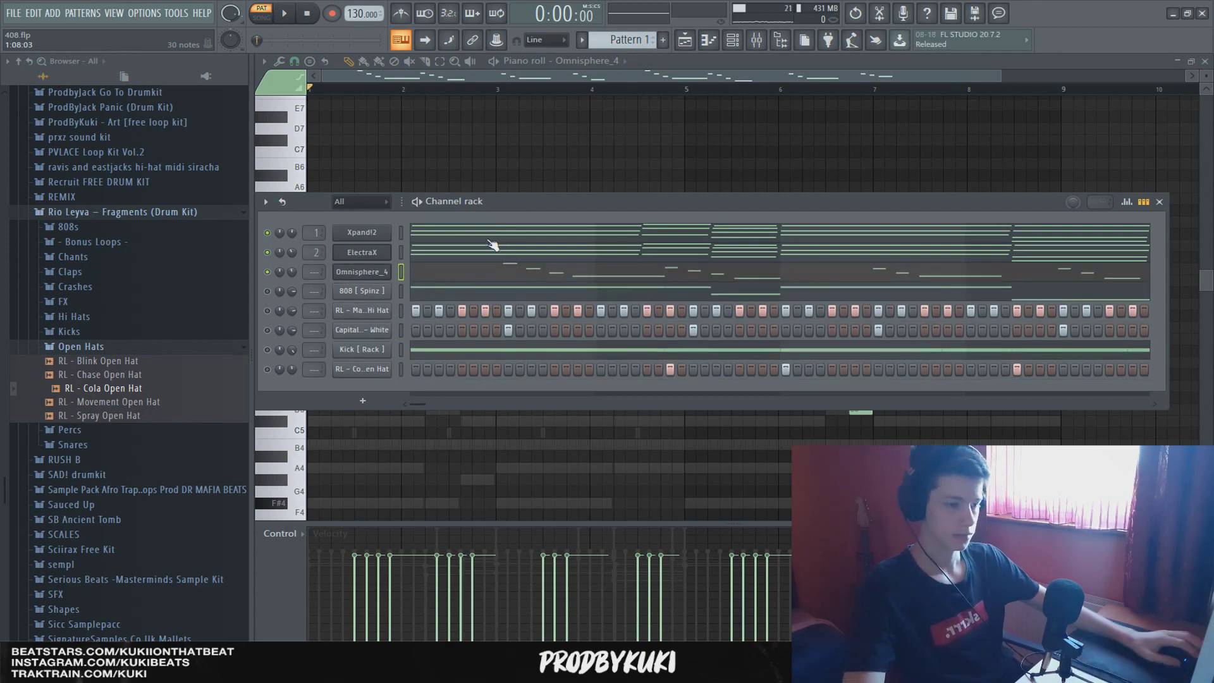
Open the playlist and place Pattern 1 on Track 1 starting at bar 1.
{"action": "left_click", "coordinate": [395, 273]}
{"action": "left_click", "coordinate": [1112, 182]}
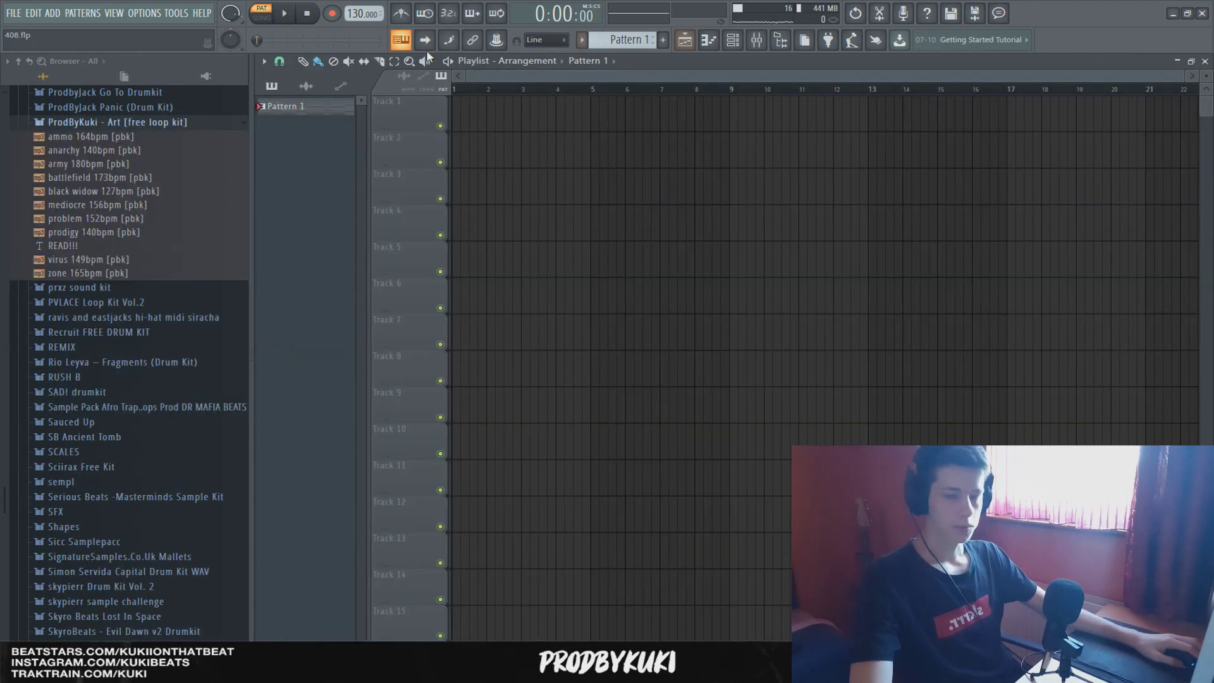
{"action": "left_click", "coordinate": [468, 112]}
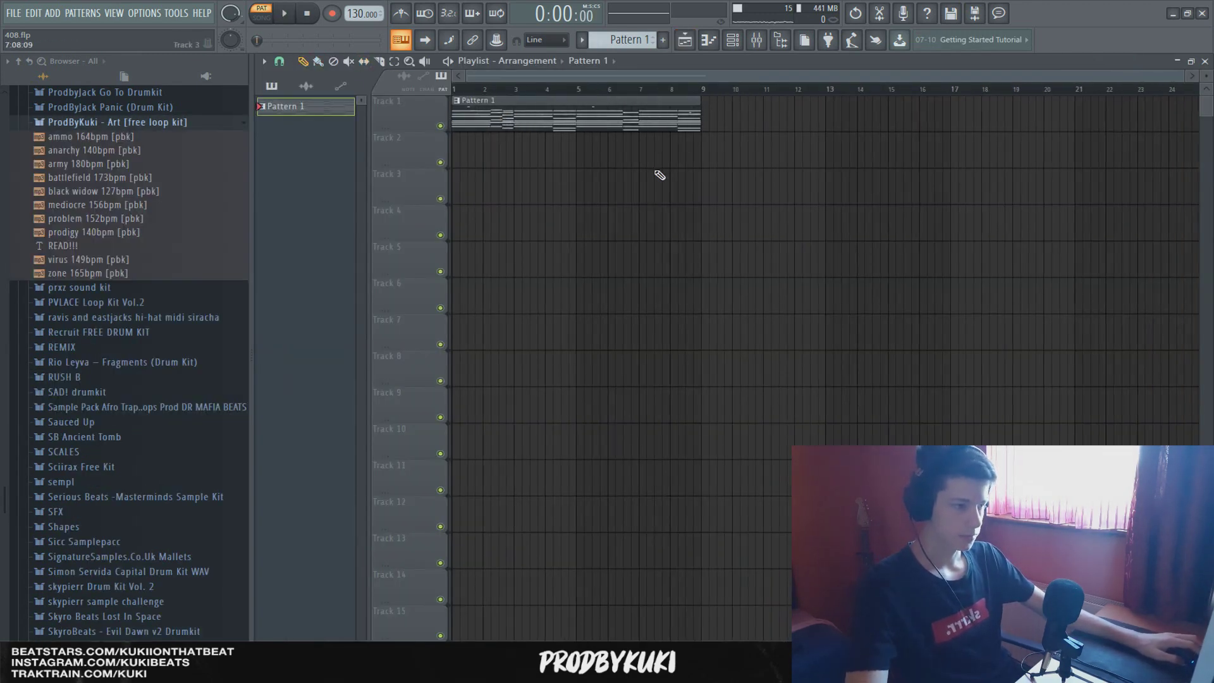